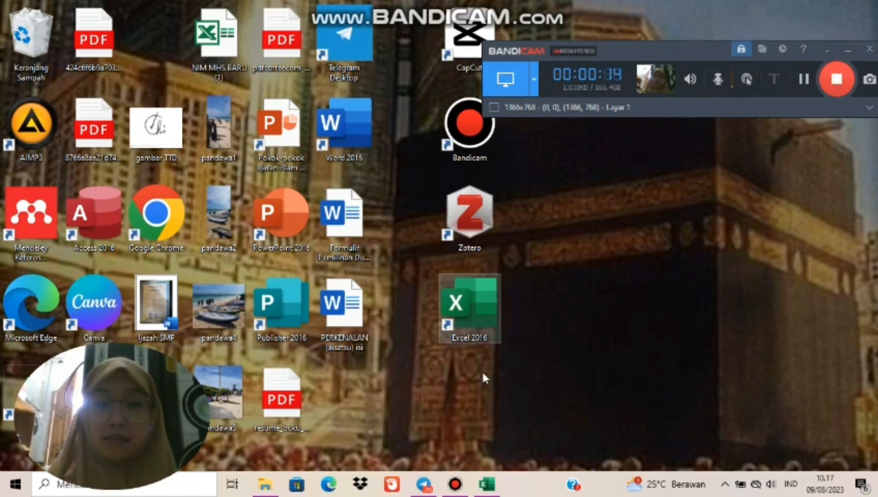
Step: Switch to the Tugas Excel Bag.1 workbook in Excel and total the Jumlah Harga column with SUM in the Total row
click(487, 483)
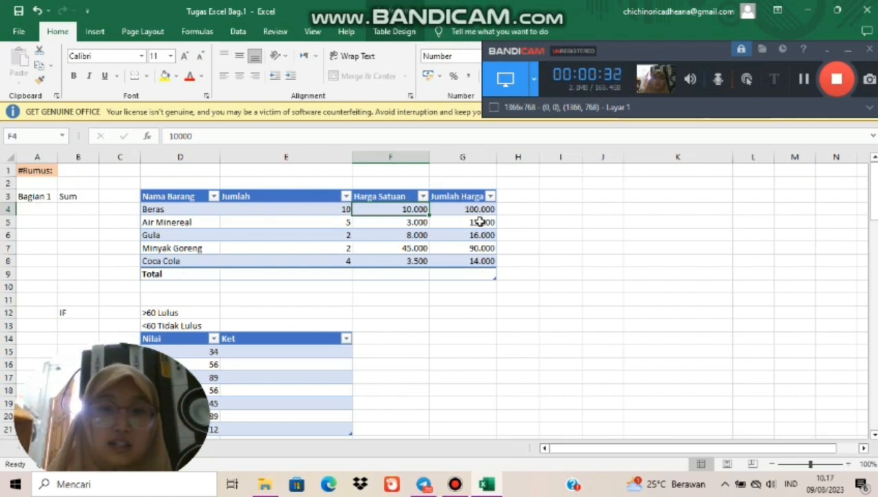
click(458, 275)
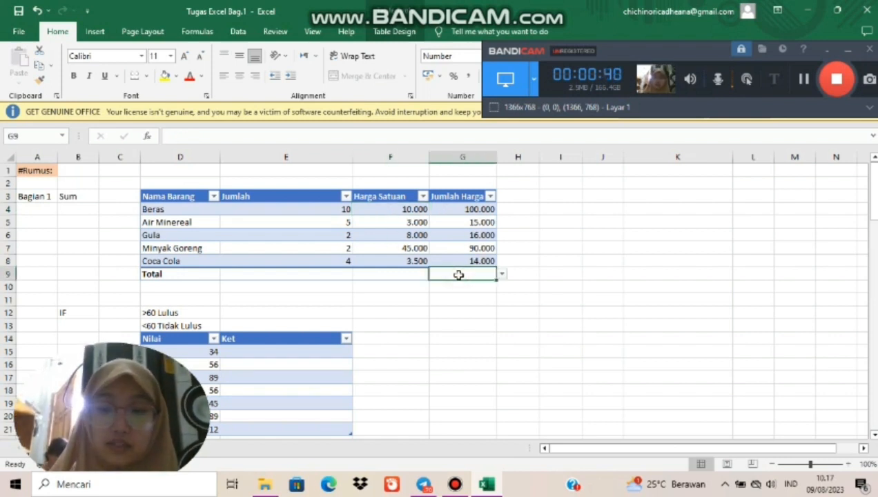
text(=)
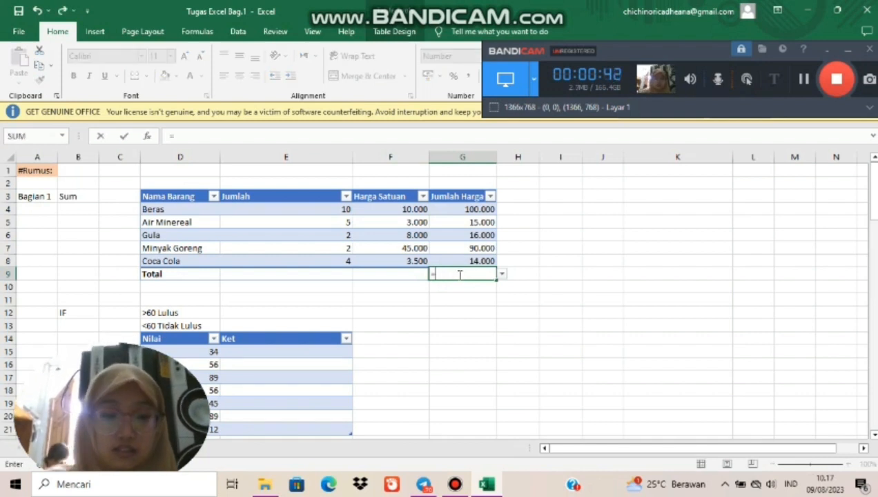
text(sum)
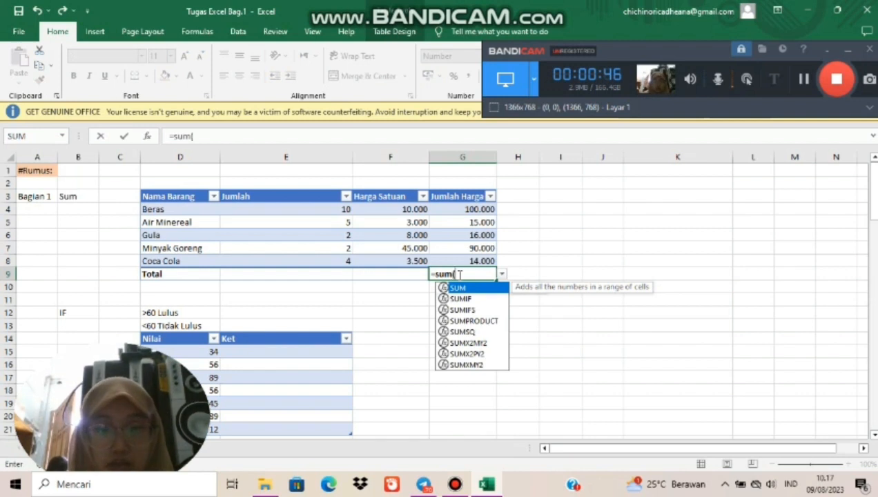
text(()
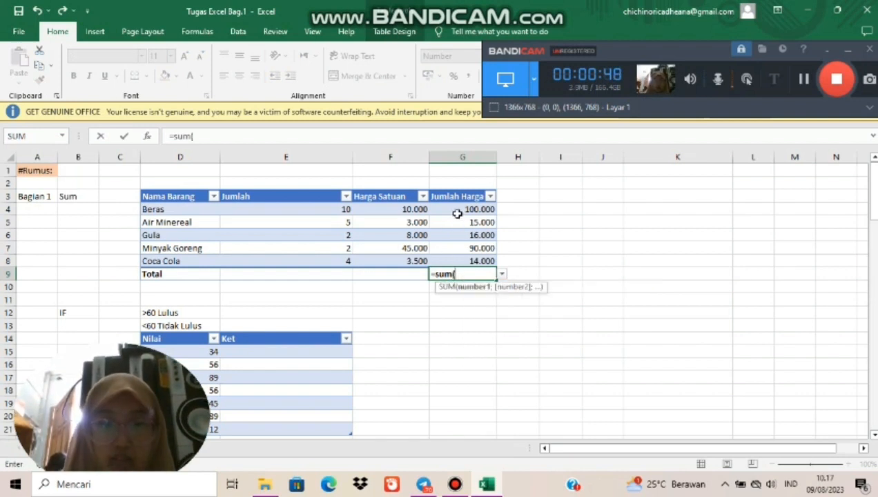
drag(456, 207, 460, 263)
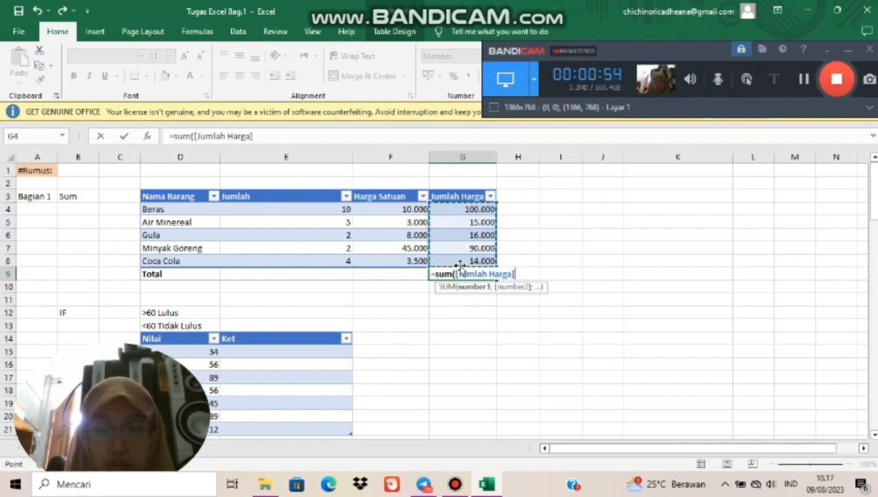
text())
key(Return)
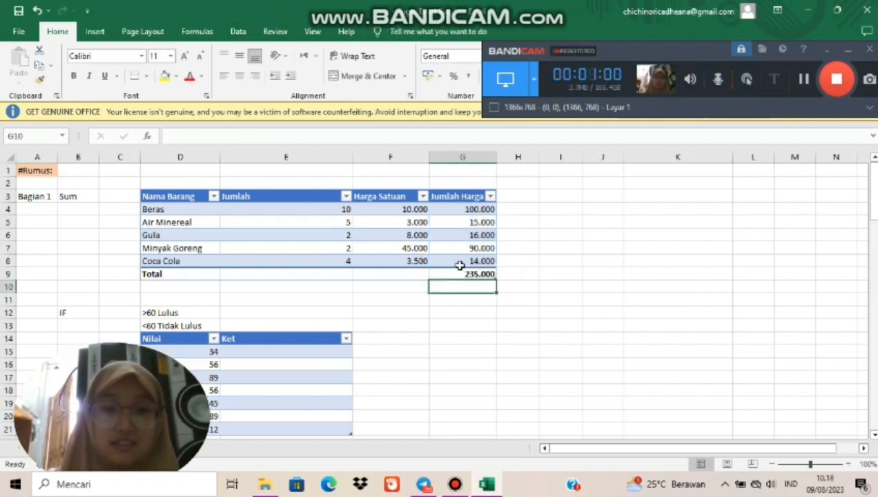
Step: In the first Ket cell of the Nilai table, start an IF formula testing whether Nilai is greater than 60
key(Down)
key(Down)
key(Down)
key(Down)
key(Down)
key(Down)
key(Down)
key(Down)
key(Down)
key(Down)
key(Down)
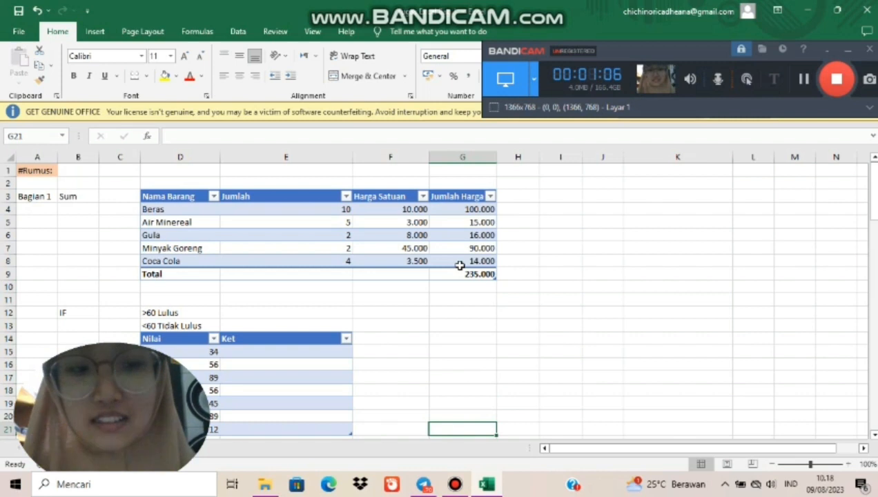
key(Down)
key(Down)
key(Down)
key(Down)
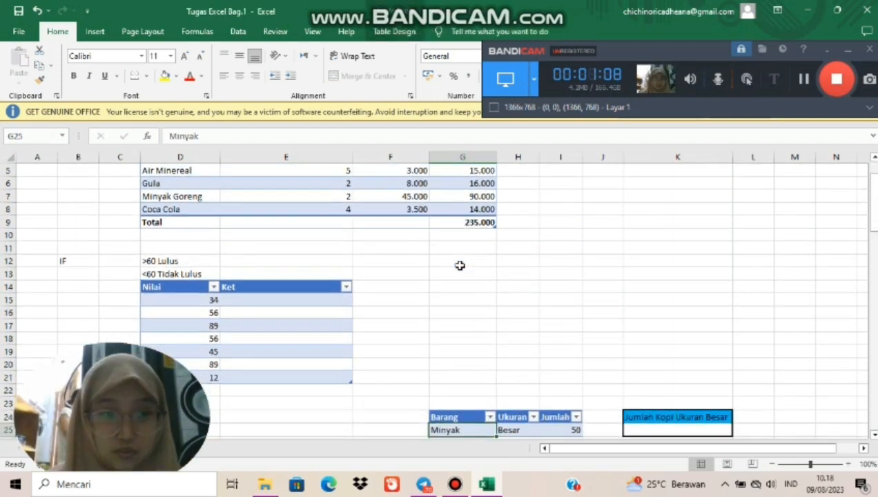
key(Down)
key(Down)
key(Down)
key(Down)
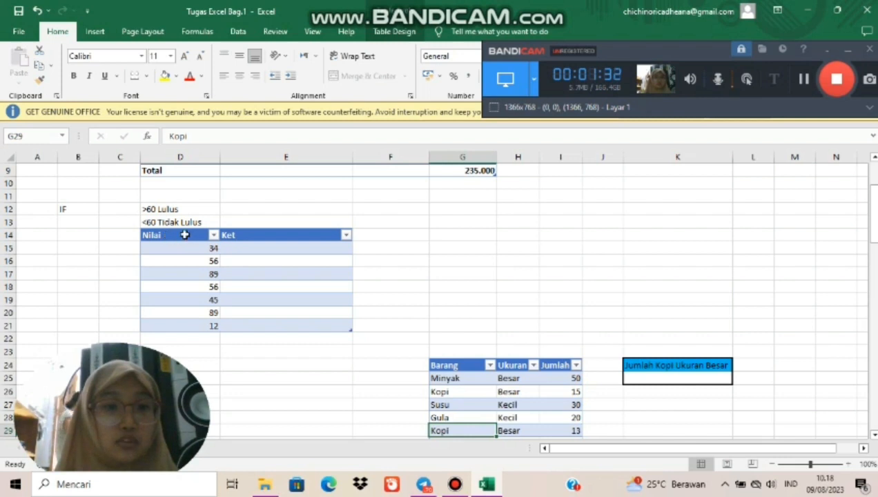
click(228, 248)
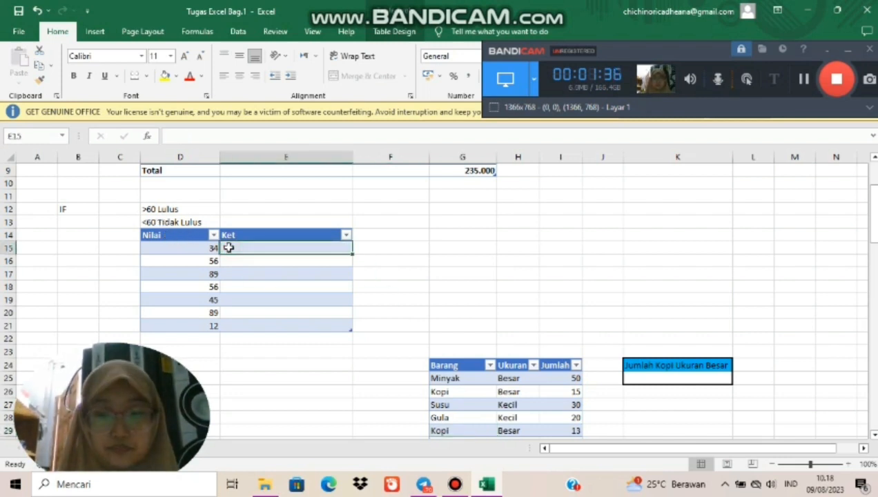
text(=)
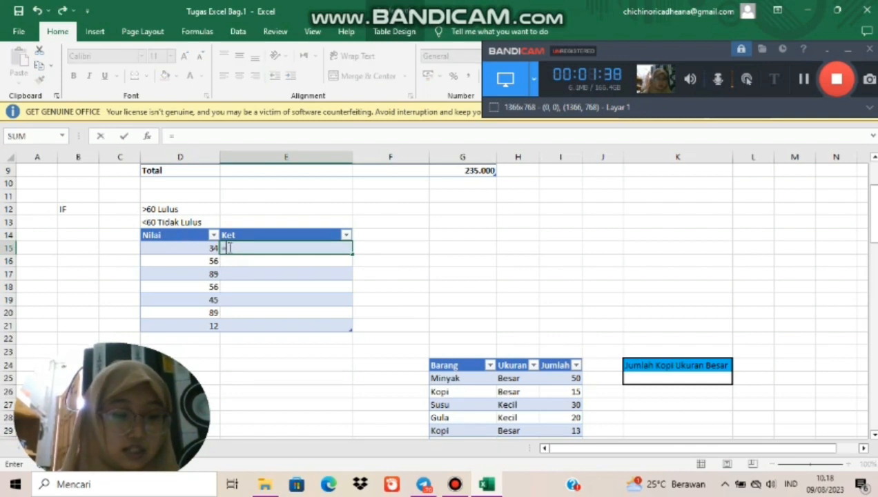
text(if)
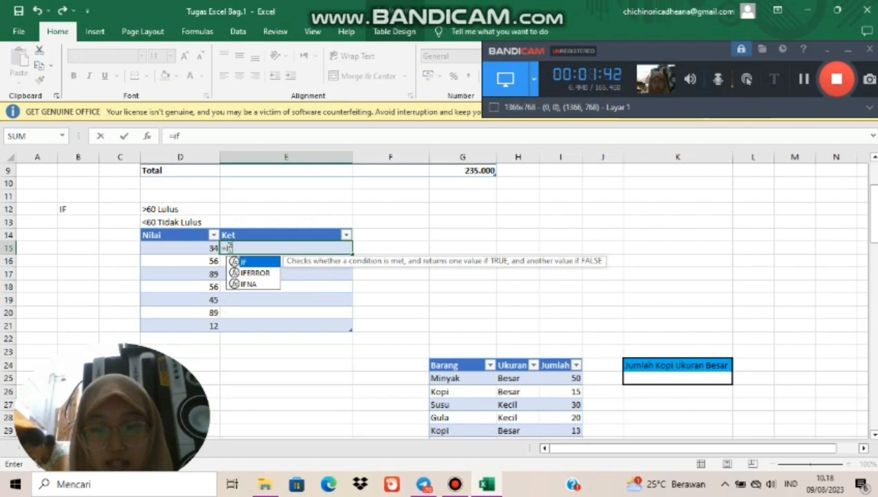
text(()
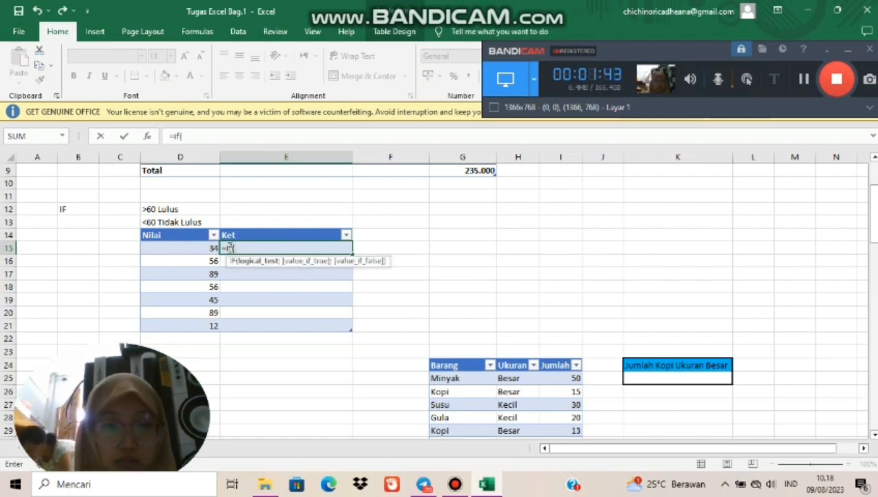
click(195, 248)
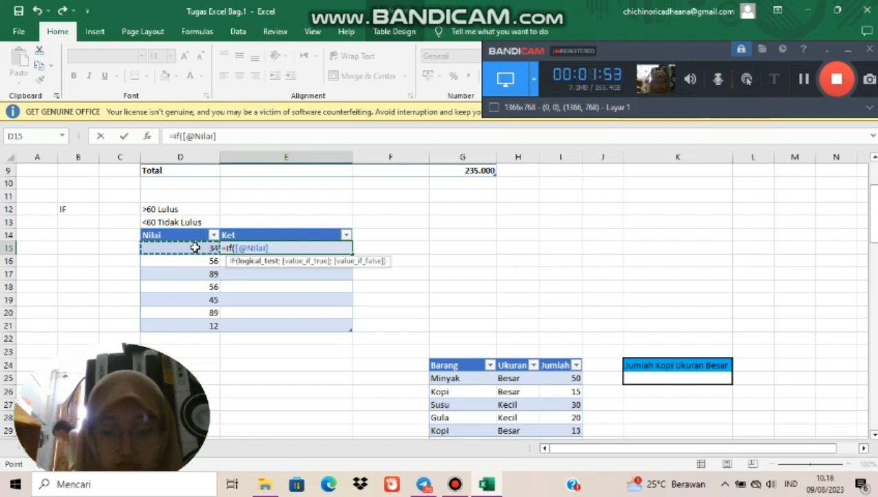
text(>6)
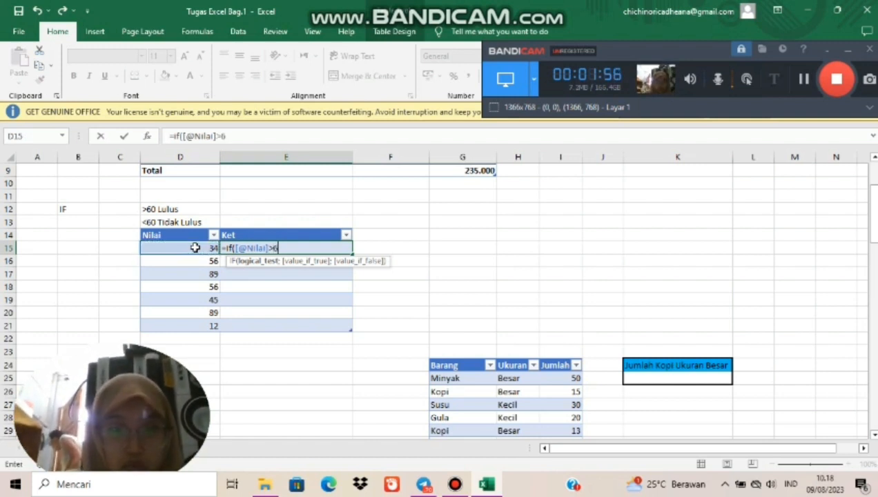
text(0)
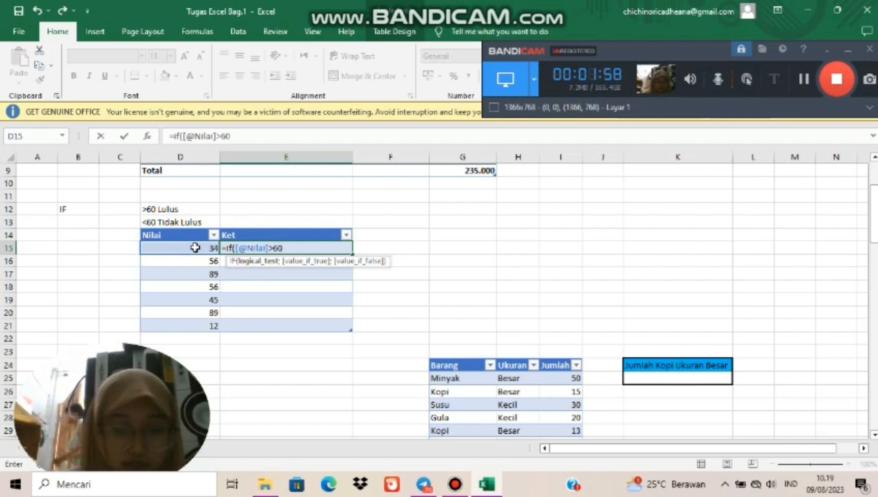
text(;)
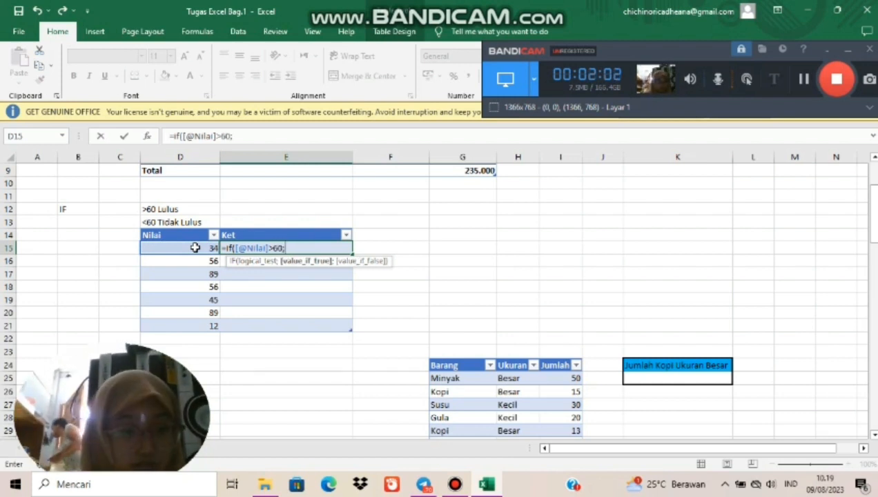
Step: Complete the IF formula in the Ket column to return "Lulus" when true and "Tidak lulus" when false
text("Lulus")
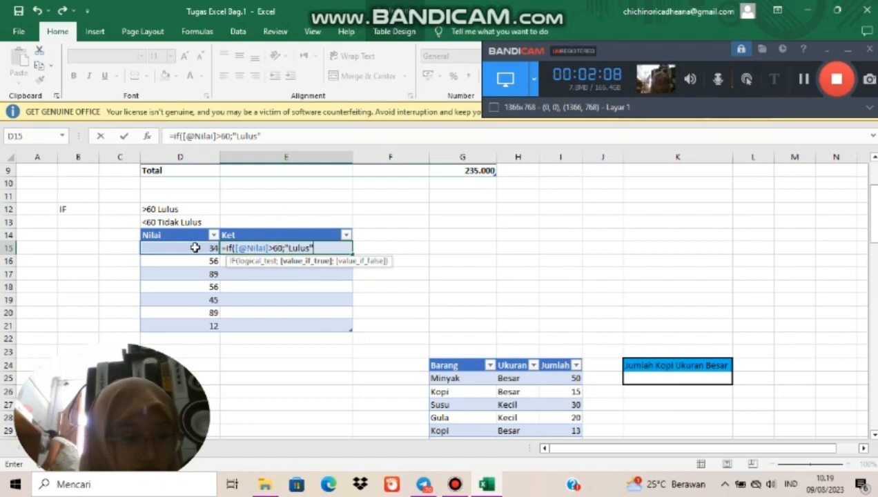
text(;"T)
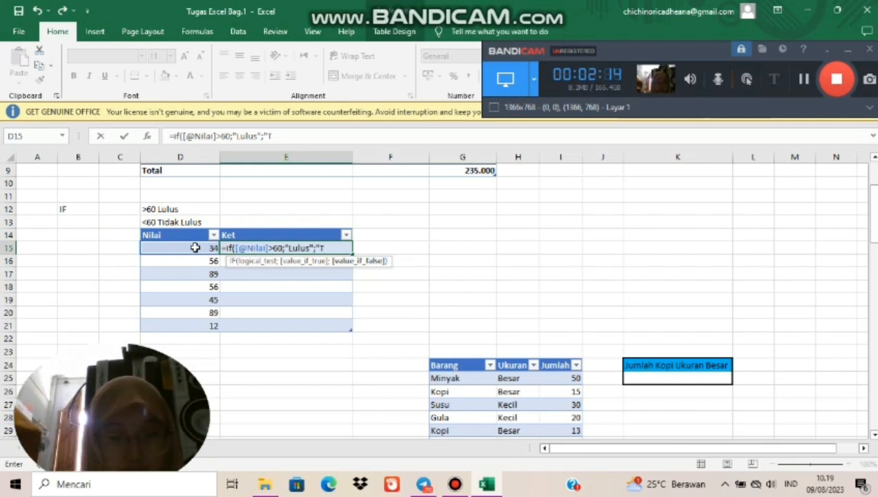
text(ida)
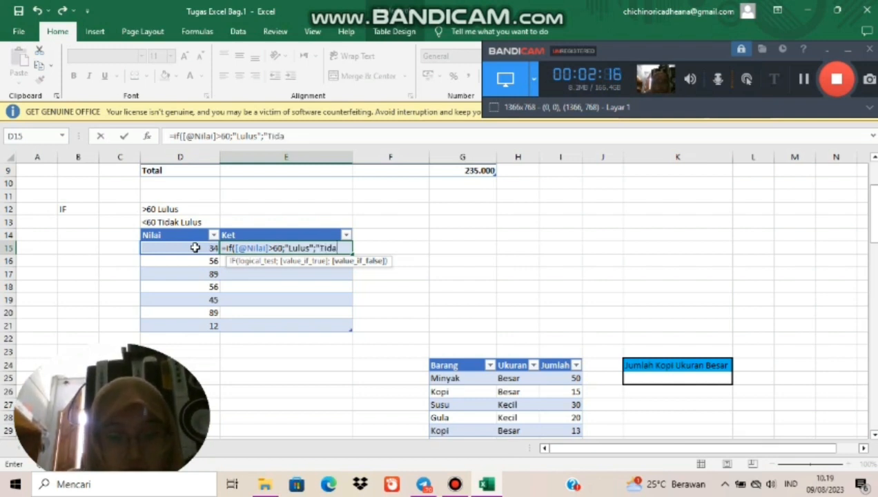
text(k lulu)
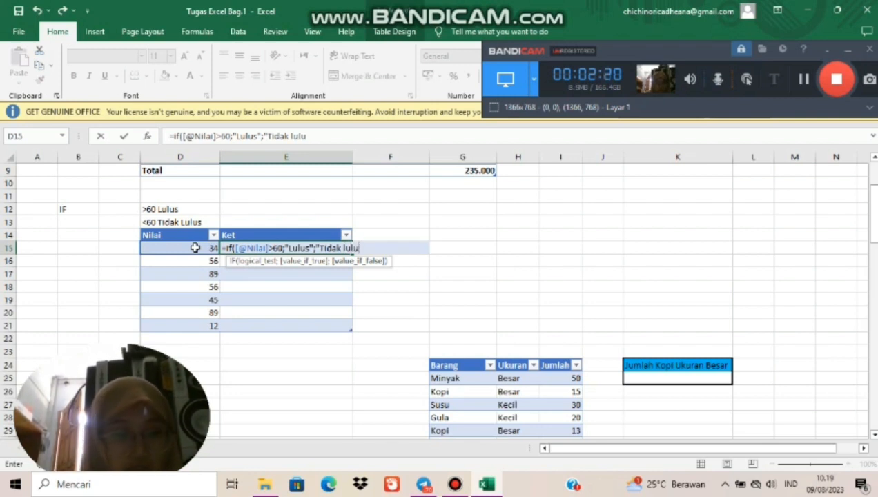
text(s)
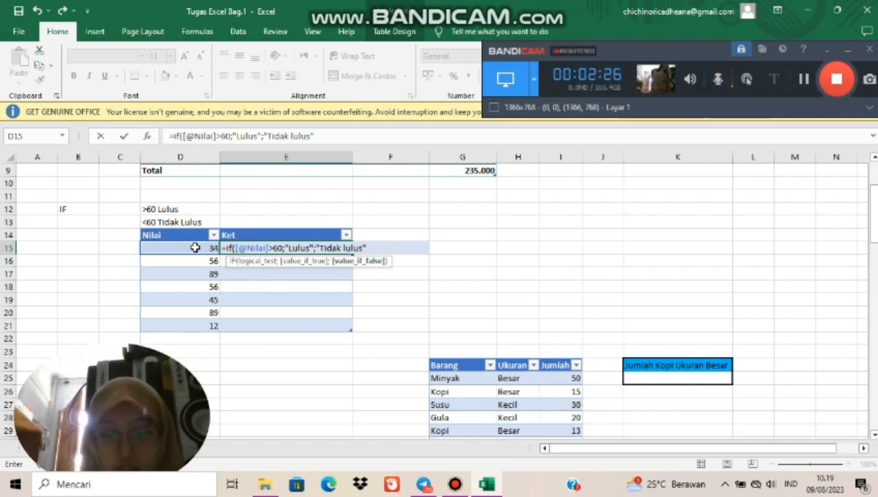
text())
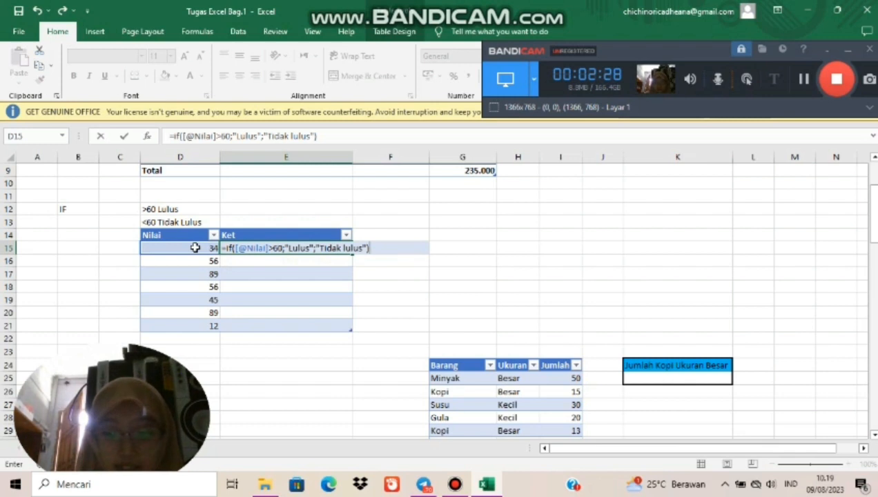
key(Return)
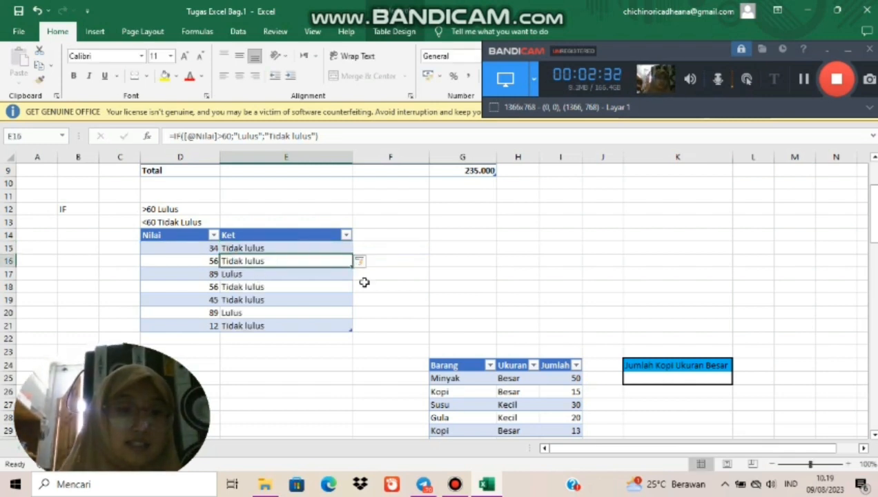
Step: In the cell below "Jumlah Kopi Ukuran Besar", start a SUMIFS formula with the table's Jumlah column as the sum range
key(Down)
key(Down)
key(Down)
key(Down)
key(Down)
key(Down)
key(Down)
key(Down)
key(Down)
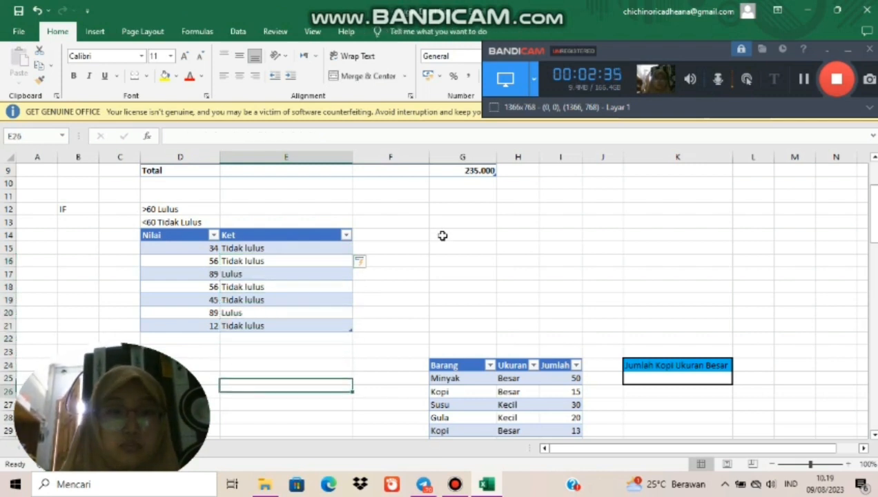
key(Down)
key(Down)
key(Down)
key(Down)
key(Down)
key(Down)
key(Down)
key(Down)
key(Down)
key(Down)
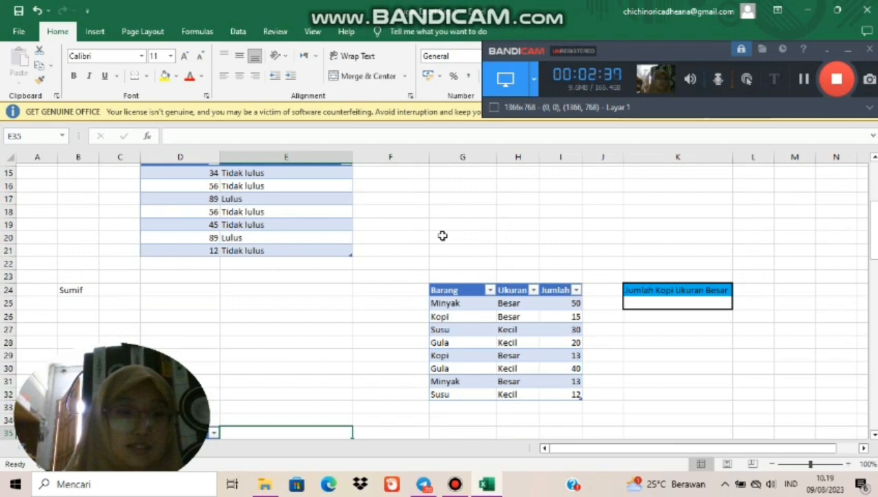
key(Down)
key(Down)
key(Down)
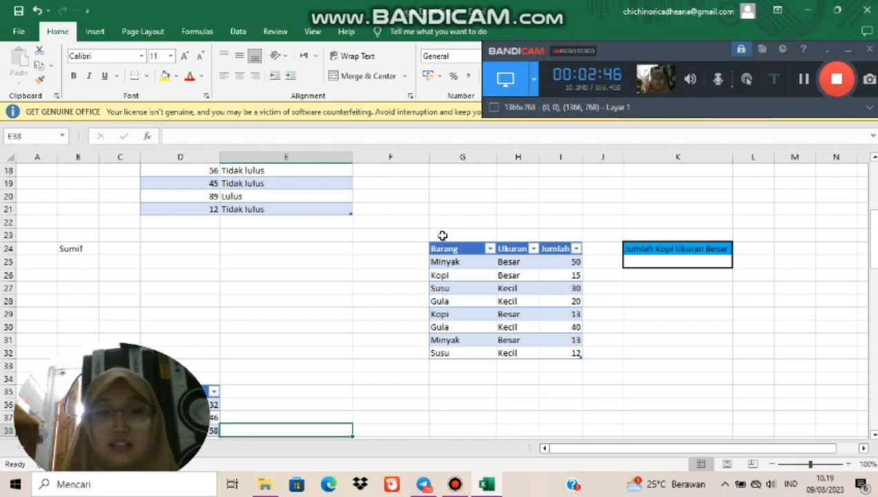
click(650, 261)
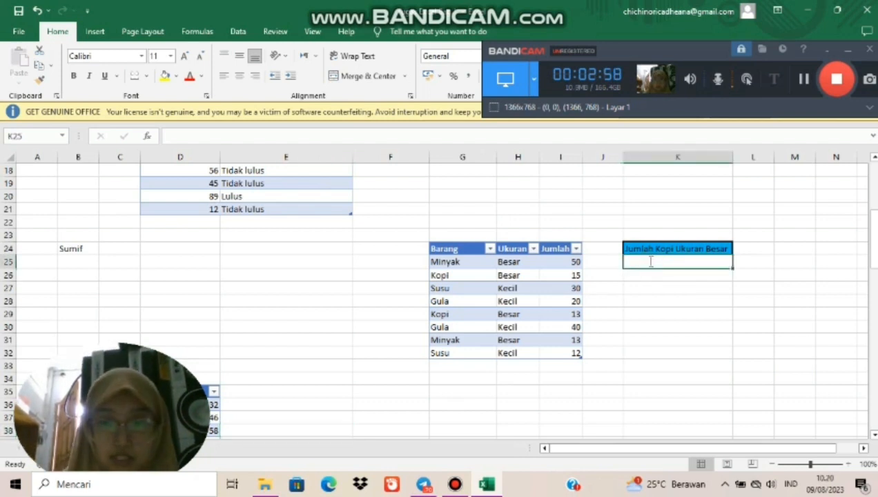
text(=s)
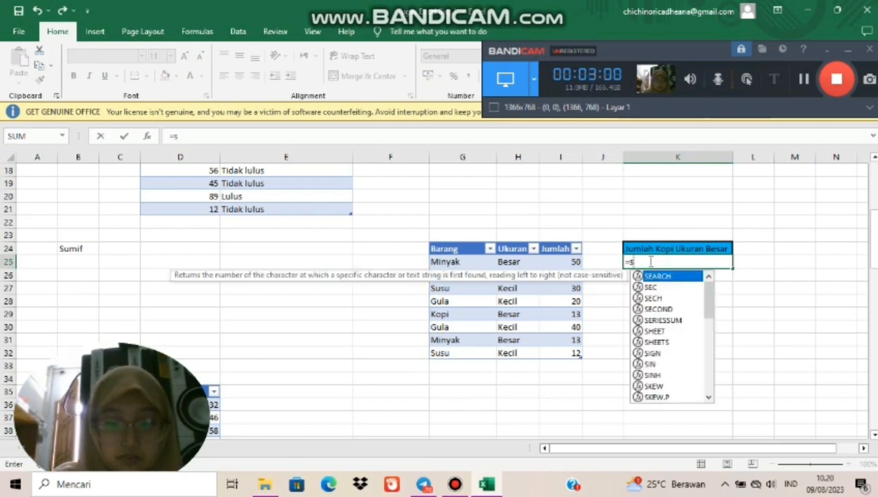
text(umf)
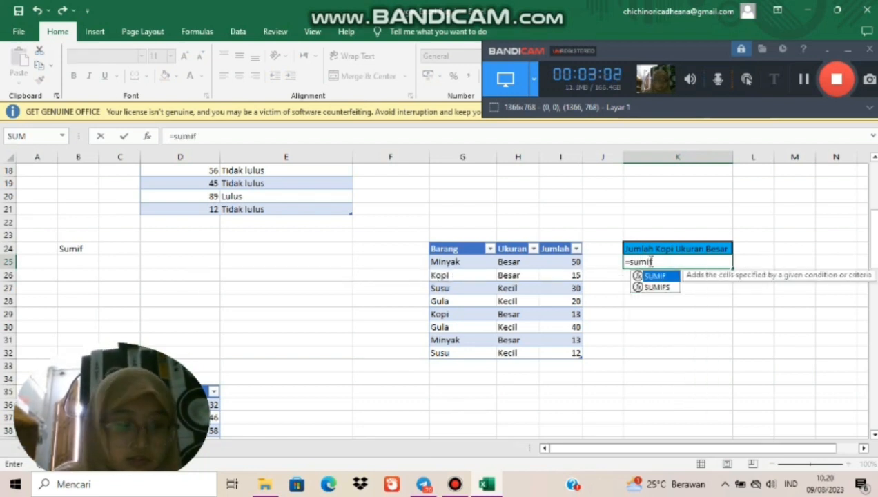
text(ifs)
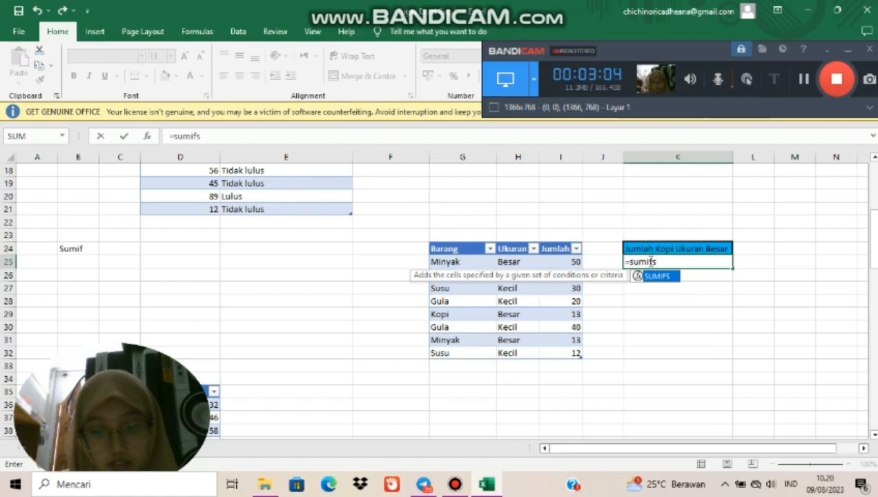
text(()
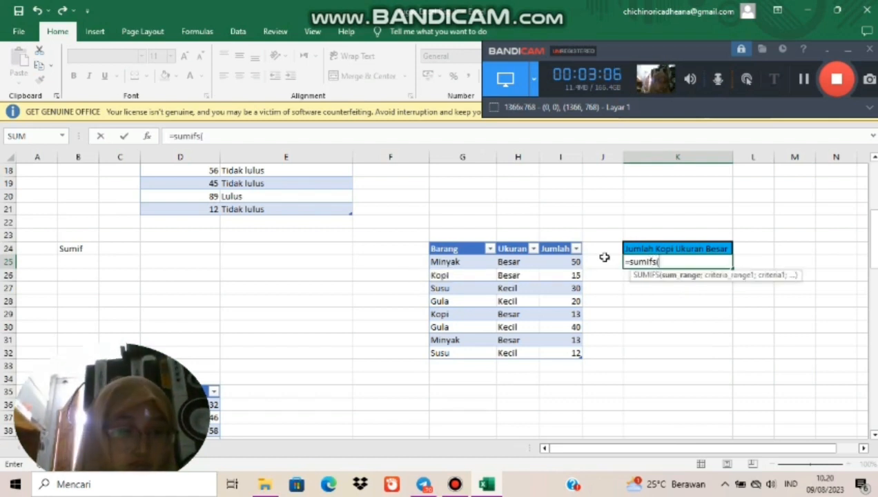
click(552, 262)
drag(553, 262, 565, 353)
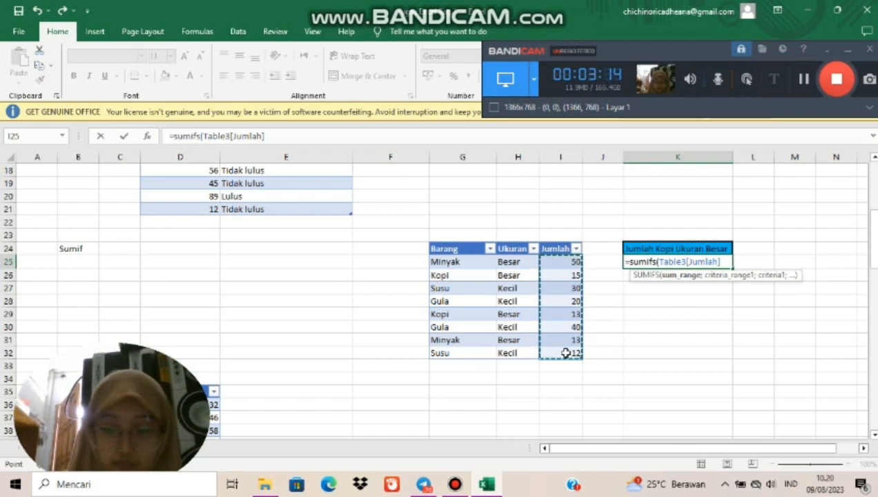
text(;)
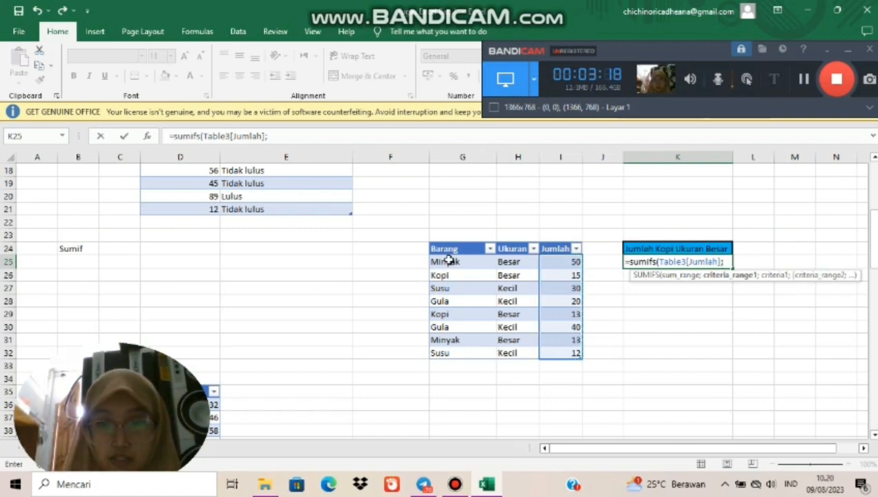
Step: Add the first SUMIFS condition, matching the Barang column to "kopi"
drag(447, 260, 459, 355)
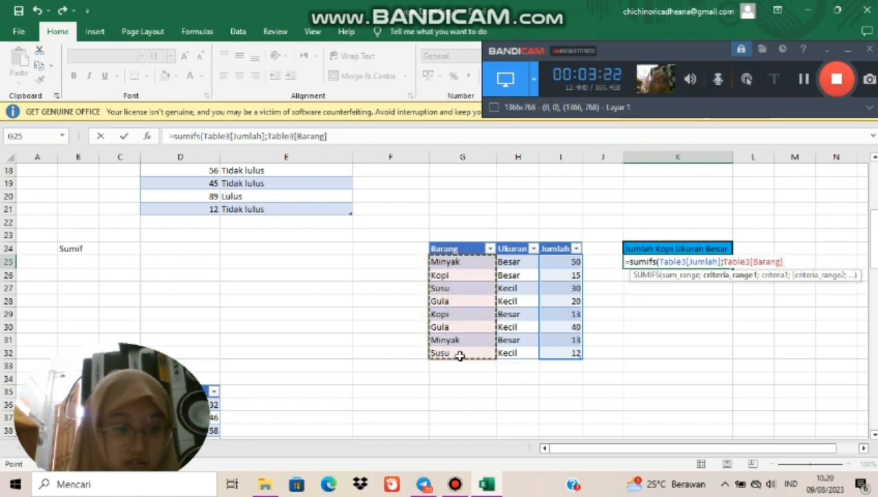
text(;)
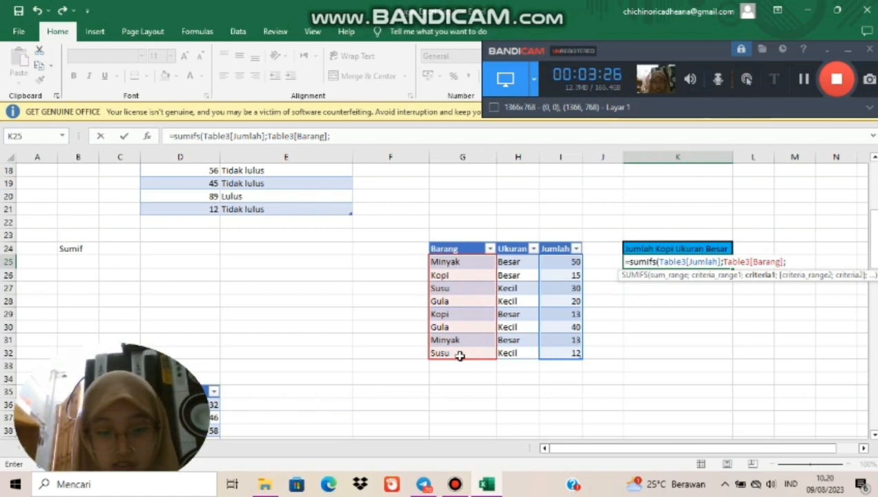
text(")
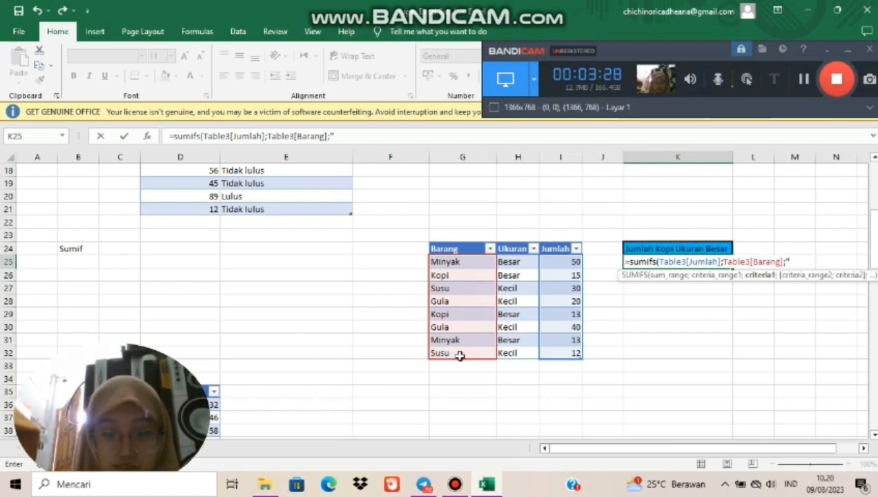
text(k)
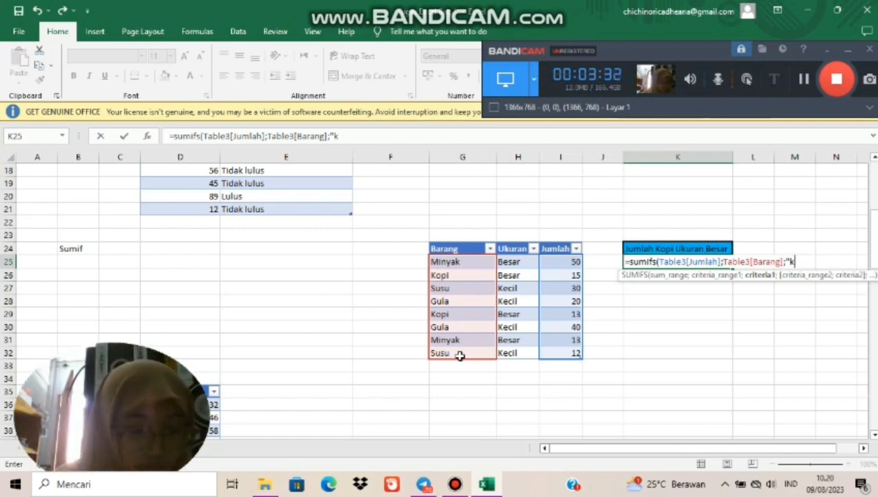
text(opi)
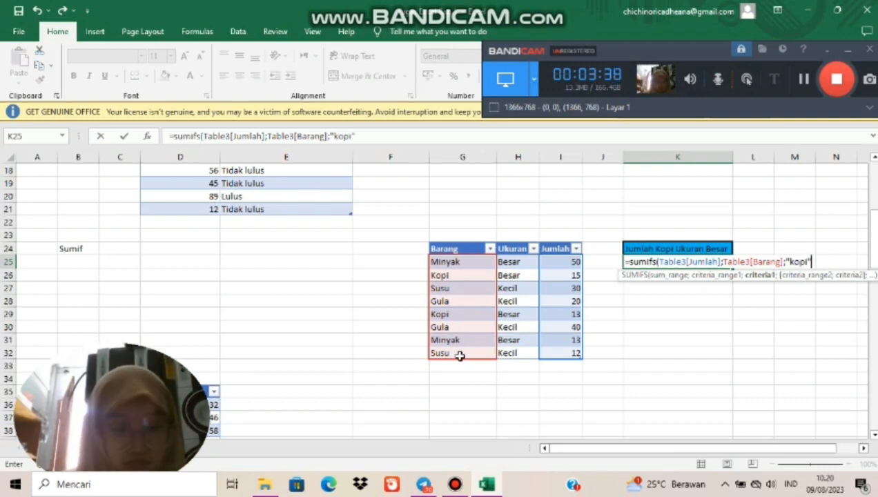
text(";)
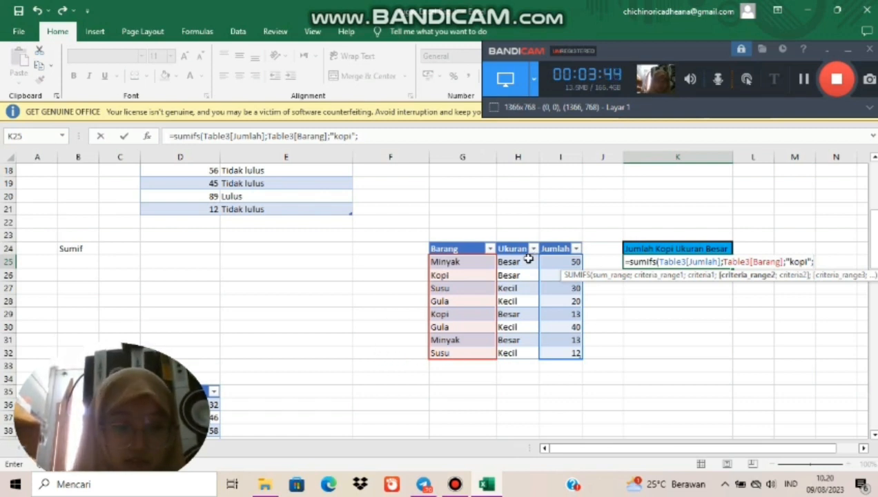
Step: Add the second SUMIFS condition, matching the Ukuran column to "Besar", and complete the formula
drag(525, 260, 528, 353)
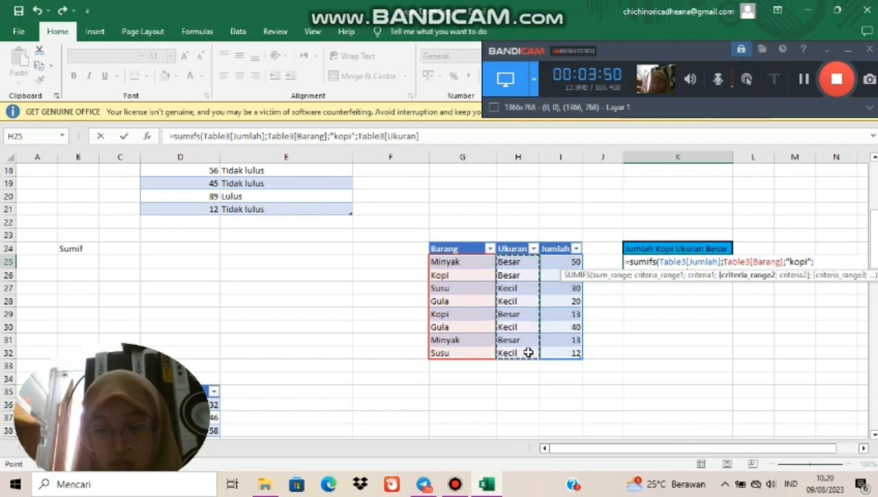
text(;)
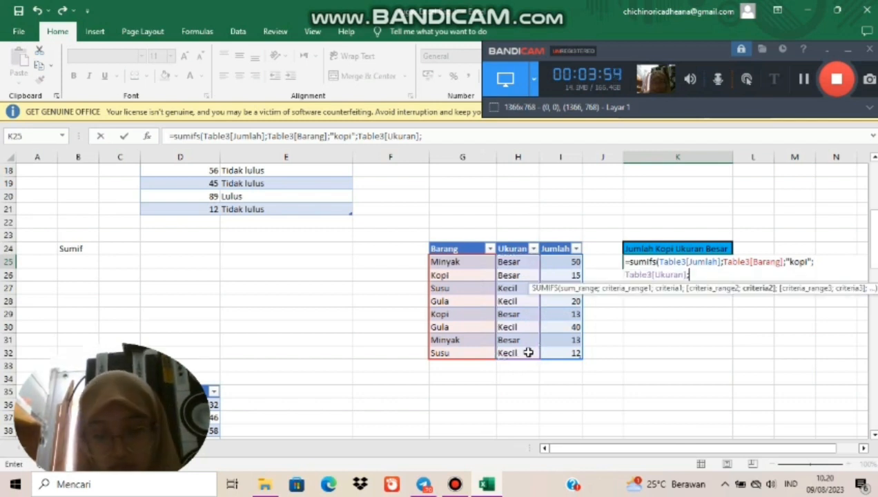
text("B)
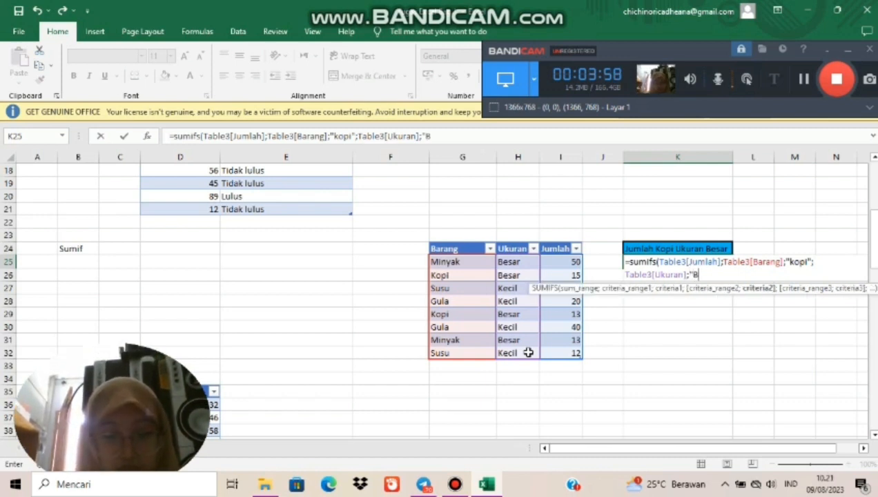
text(esar)
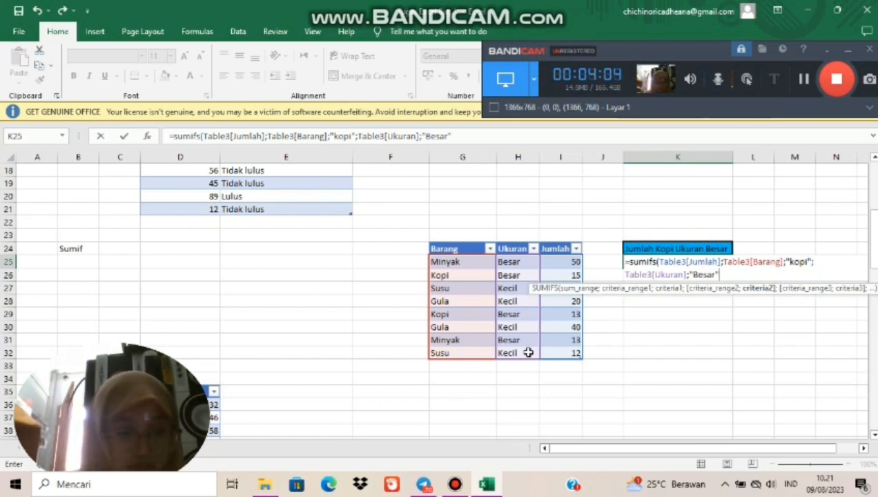
text("))
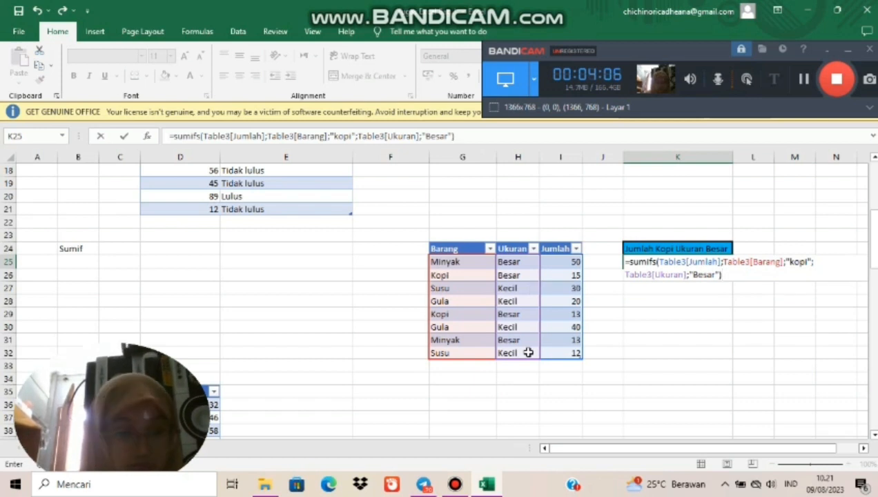
key(Return)
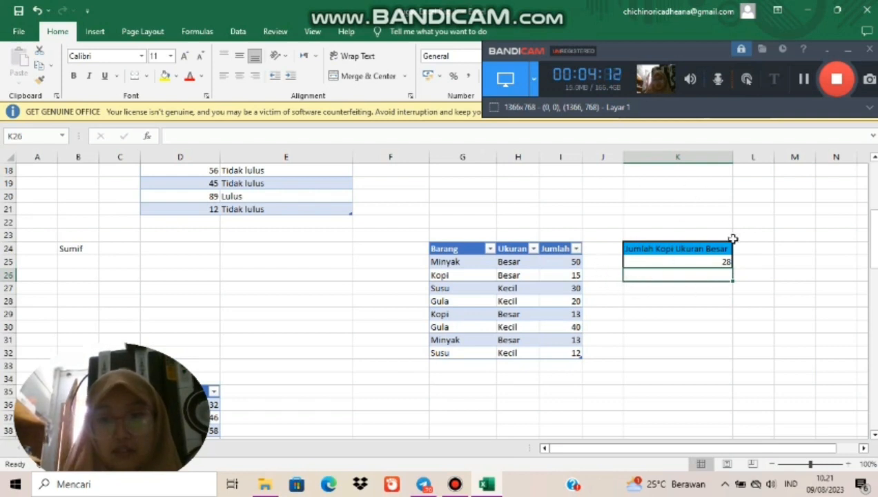
Step: In the Rata-rata cell of the Average exercise, average the Nilai values in D36:D44 with the AVERAGE function
key(Down)
key(Down)
key(Down)
key(Down)
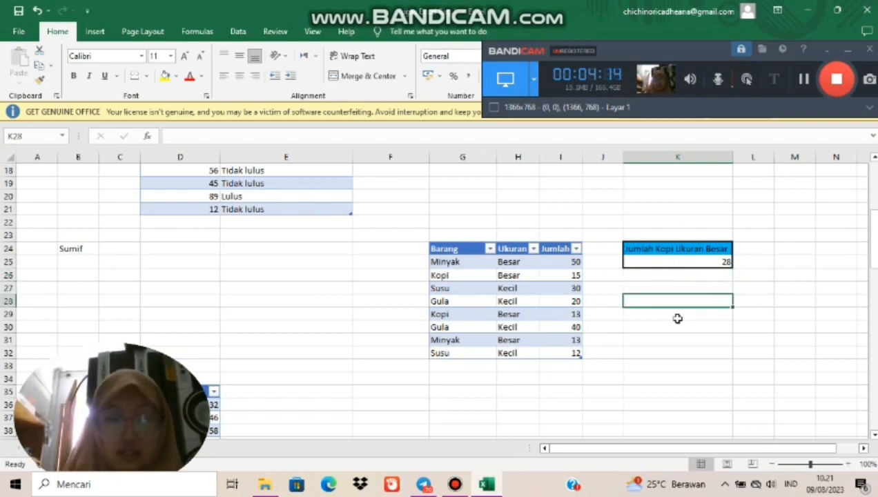
key(Down)
key(Down)
key(Down)
key(Down)
key(Down)
key(Down)
key(Down)
key(Down)
key(Down)
key(Down)
key(Down)
key(Down)
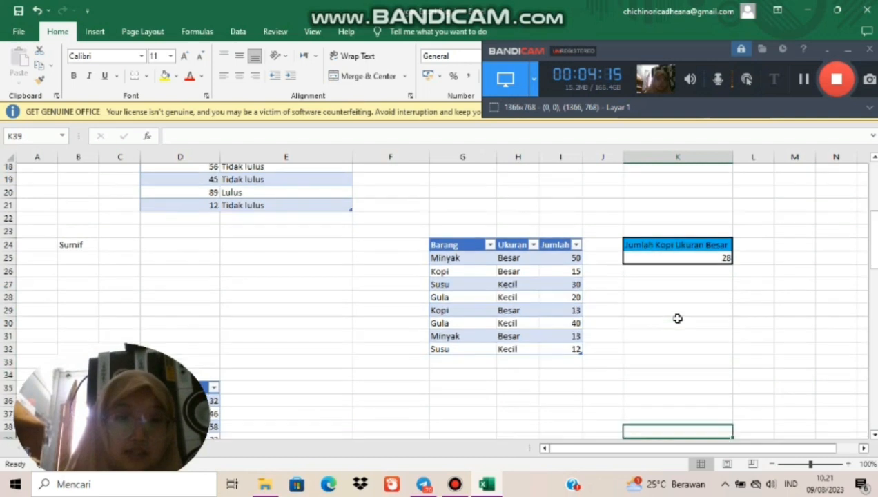
key(Down)
key(Down)
key(Down)
key(Down)
key(Down)
key(Down)
key(Down)
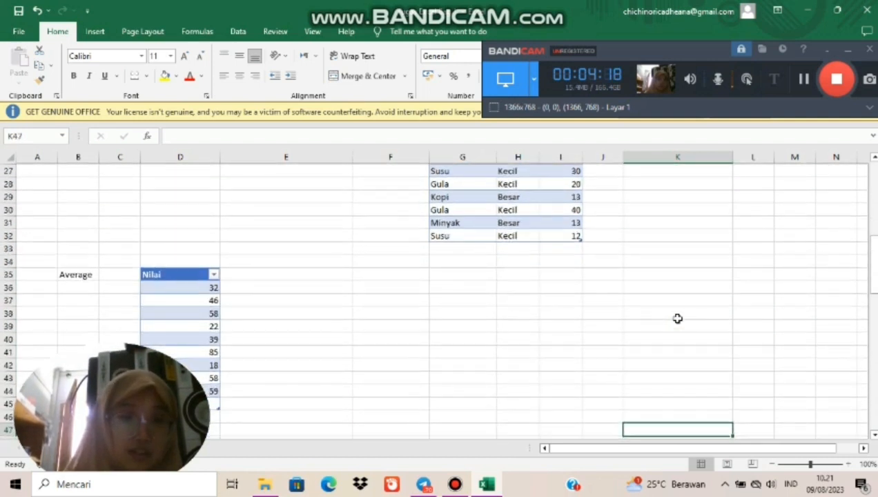
key(Down)
key(Down)
key(Down)
key(Down)
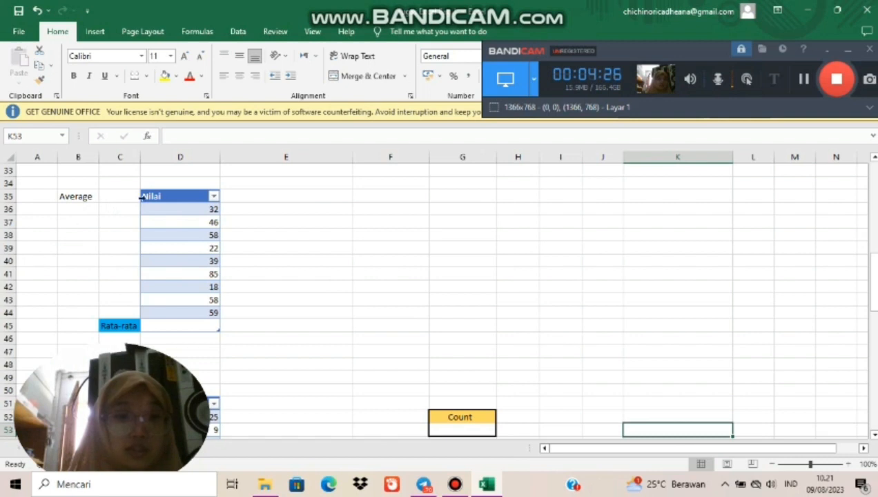
click(180, 327)
text(=)
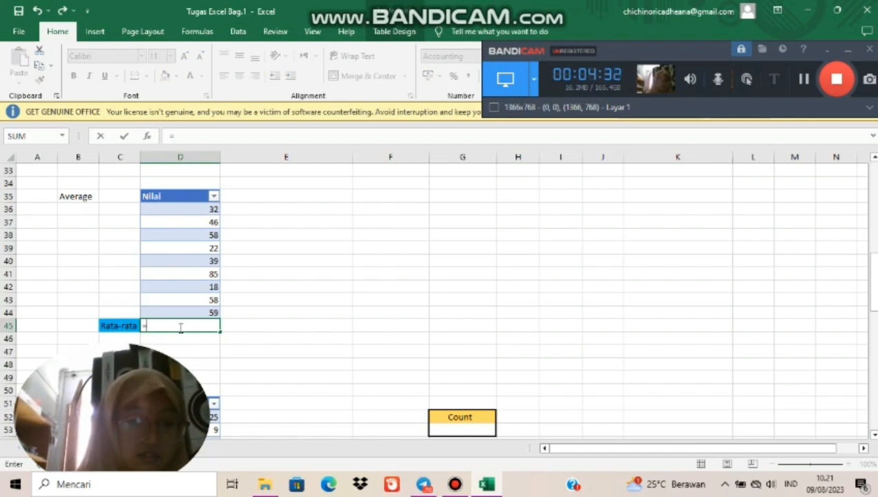
text(avera)
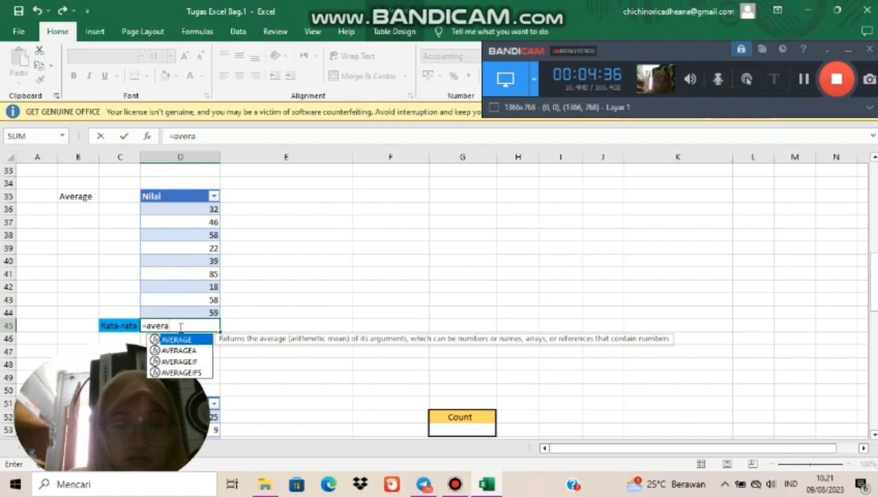
text(ge)
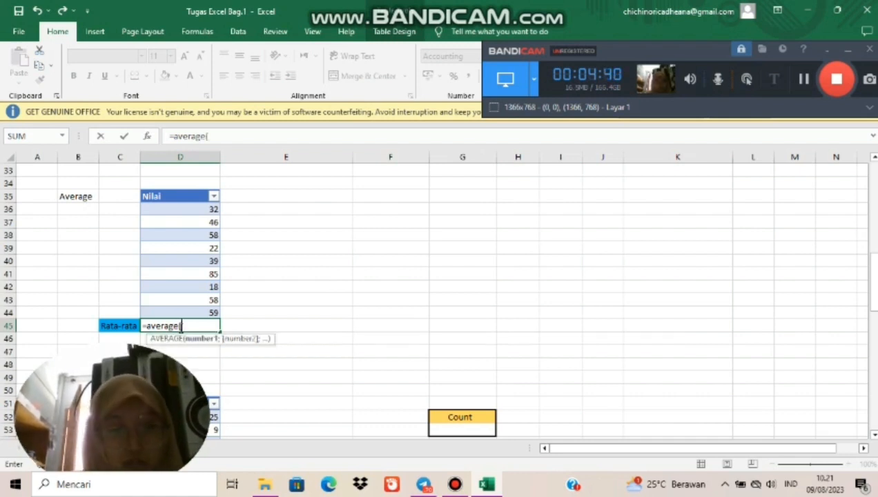
text(()
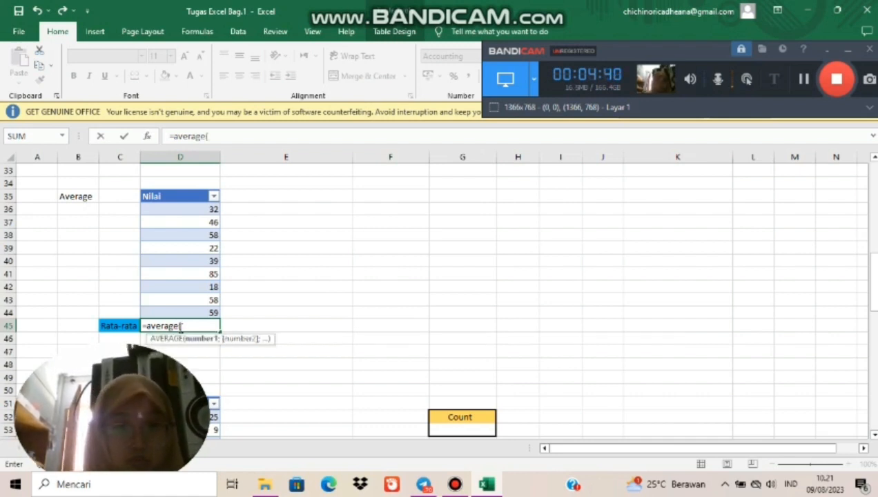
click(182, 208)
drag(184, 222, 191, 312)
text())
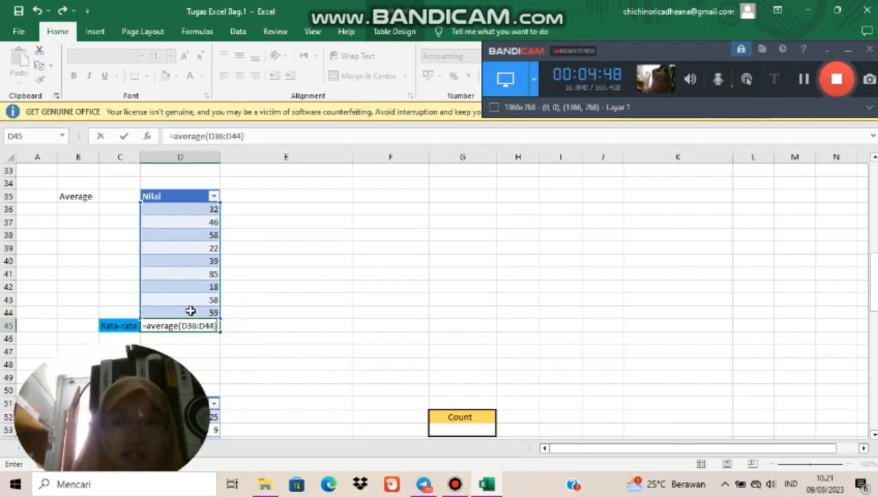
key(Return)
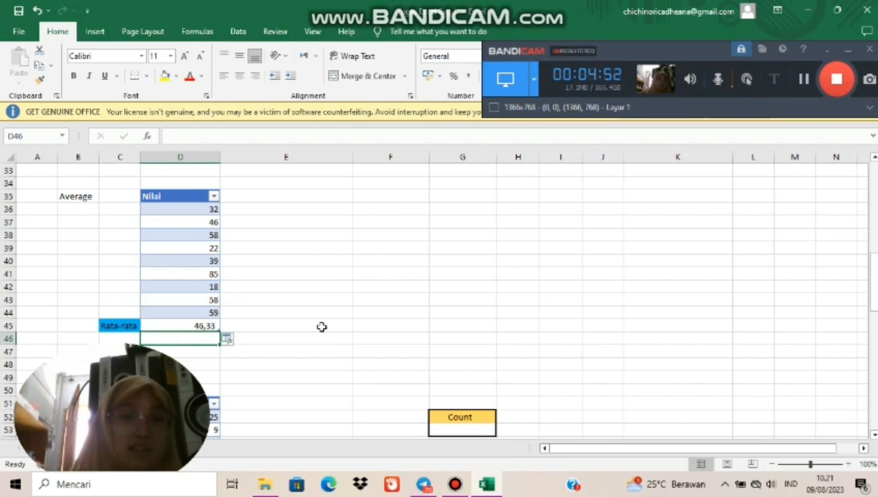
Step: In the cell below the Count heading in G52, count the Numbers column of the Count exercise with the COUNT function
key(Down)
key(Down)
key(Down)
key(Down)
key(Down)
key(Down)
key(Down)
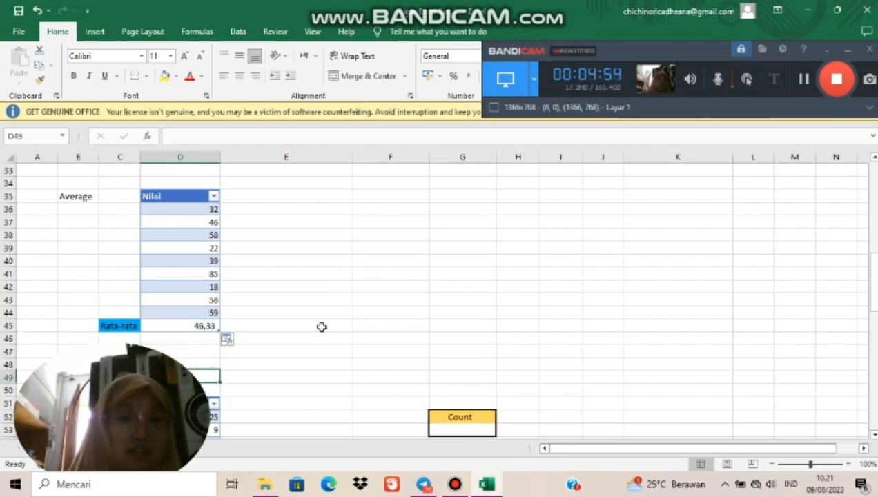
key(Down)
key(Down)
key(Down)
key(Down)
key(Down)
key(Down)
key(Down)
key(Down)
key(Down)
key(Down)
key(Down)
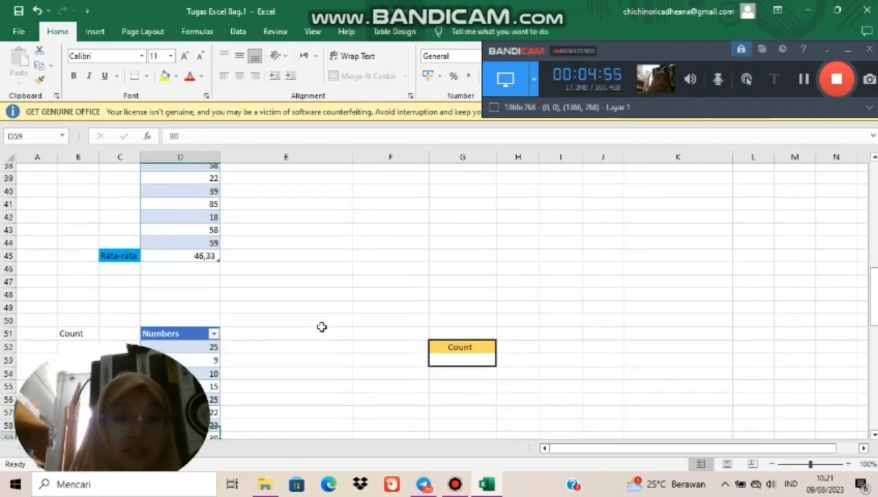
key(Down)
key(Down)
key(Down)
key(Down)
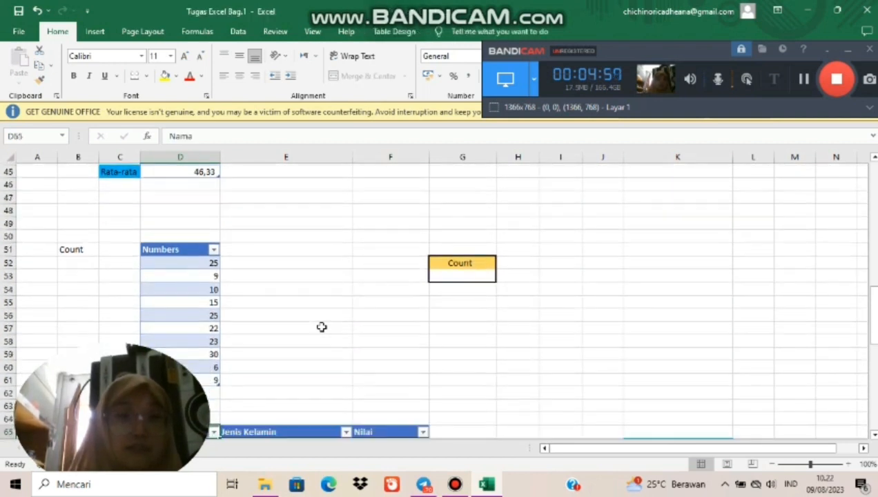
key(Down)
key(Down)
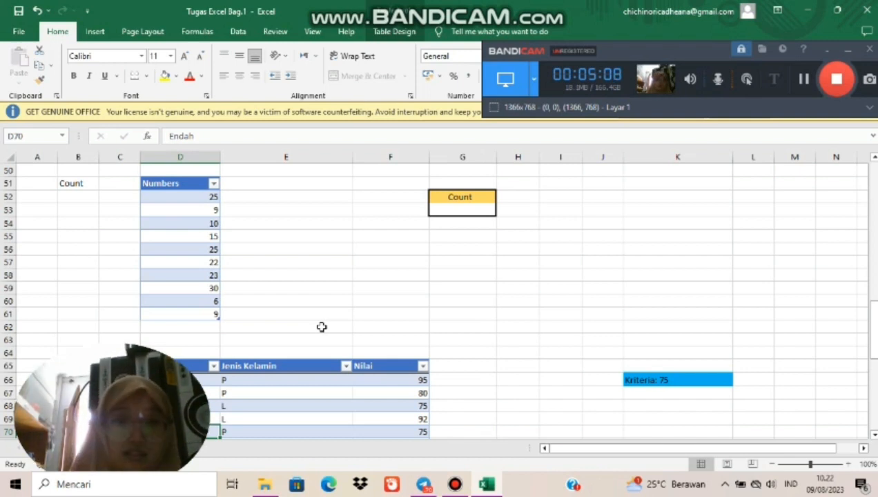
click(442, 211)
text(=)
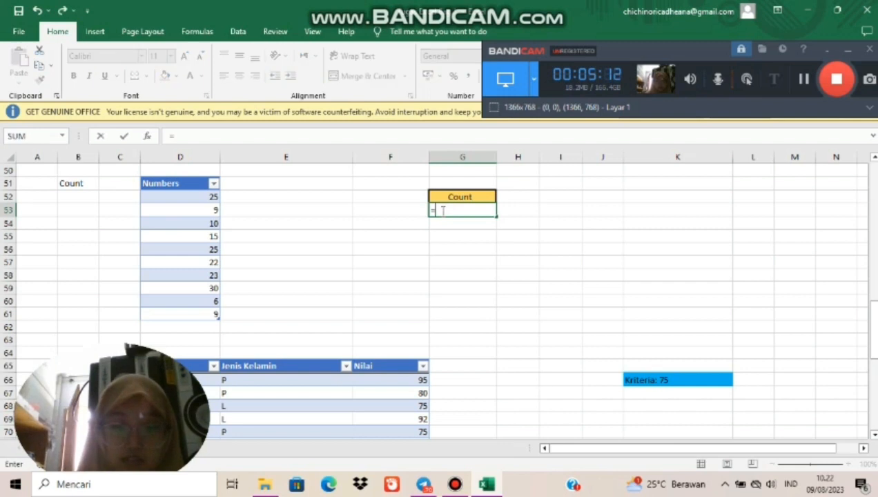
text(count()
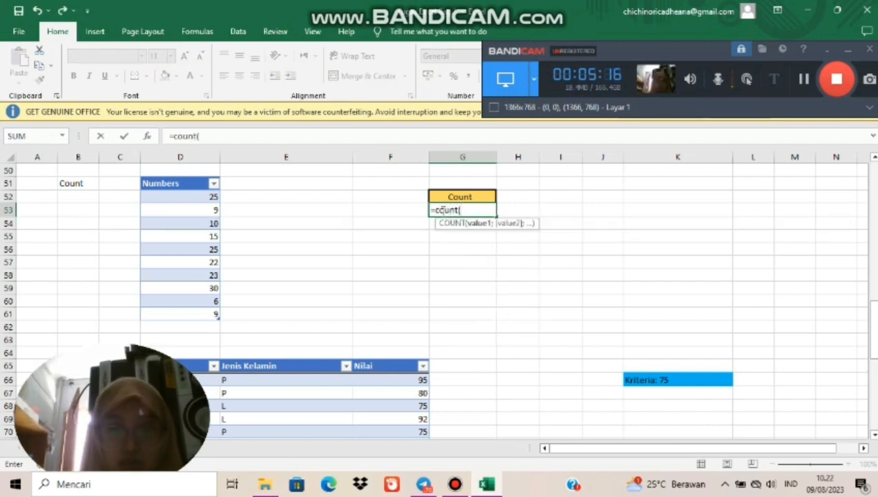
drag(201, 196, 203, 314)
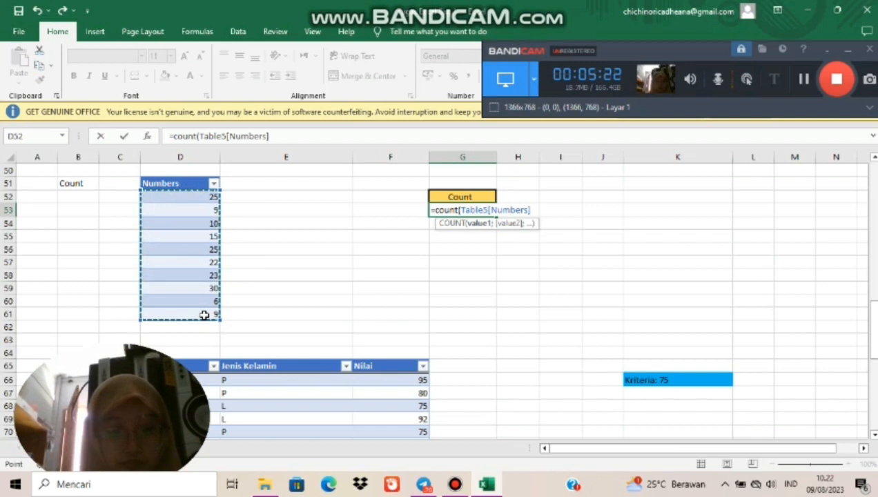
text())
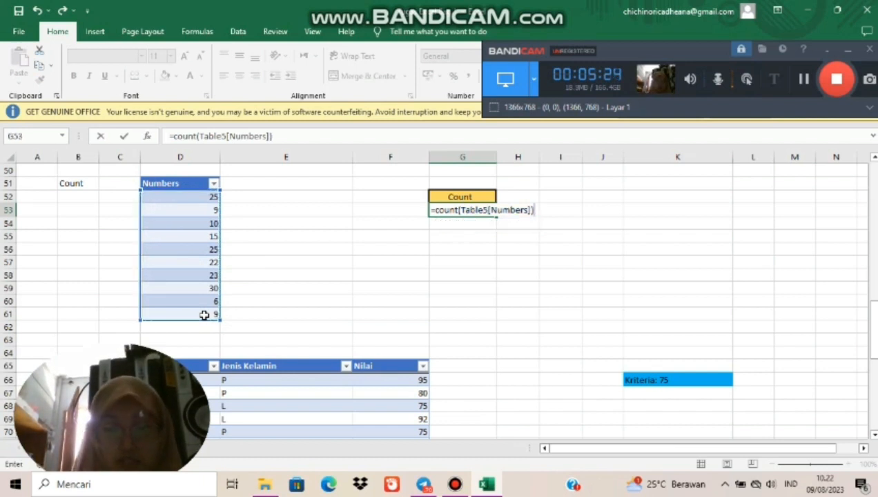
key(Return)
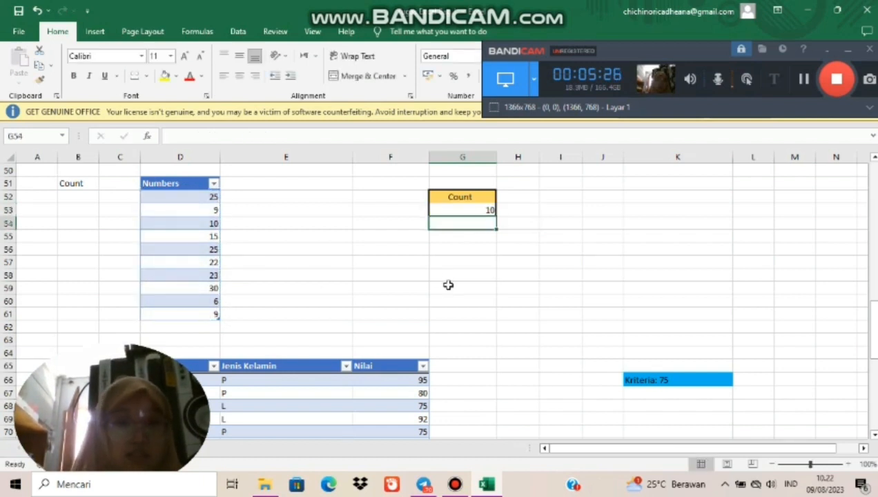
Step: In the Countif row's Nilai cell, use COUNTIF to count the values in F66:F75 that match the criterion 75
key(Down)
key(Down)
key(Down)
key(Down)
key(Down)
key(Down)
key(Down)
key(Down)
key(Down)
key(Down)
key(Down)
key(Down)
key(Down)
key(Down)
key(Down)
key(Down)
key(Down)
key(Down)
key(Down)
key(Down)
key(Down)
key(Down)
key(Down)
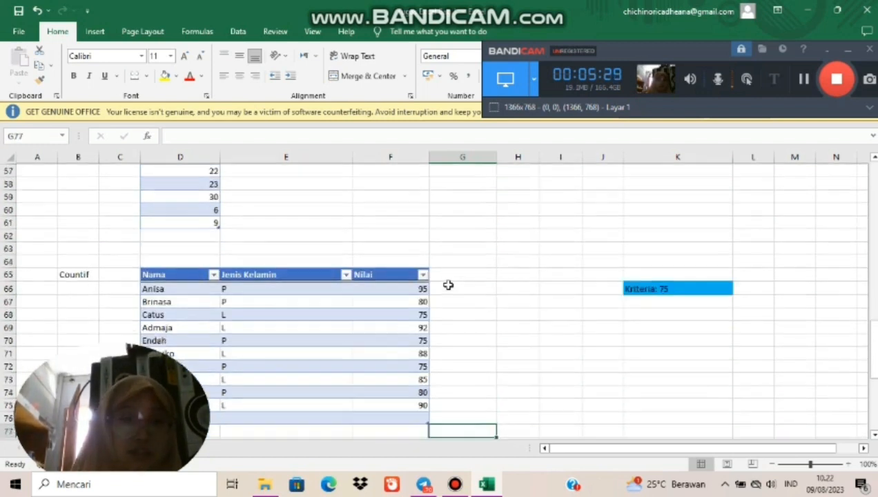
key(Down)
key(Down)
key(Down)
key(Down)
key(Down)
key(Down)
key(Down)
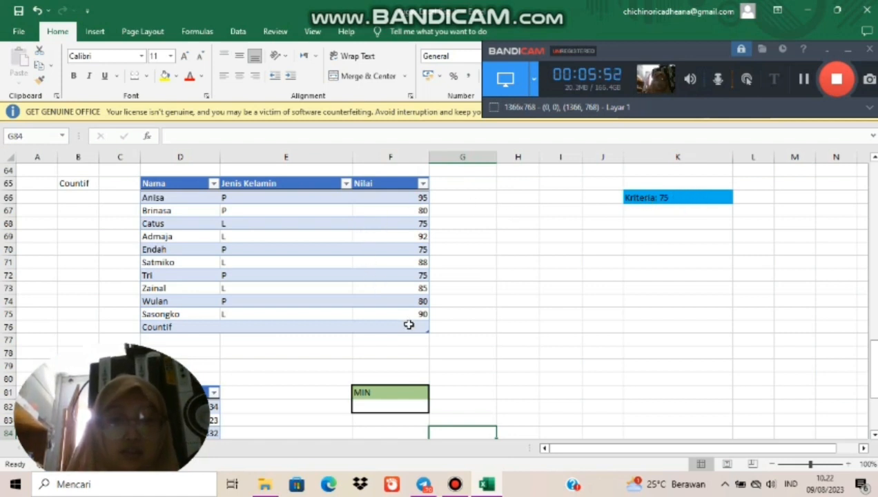
click(384, 326)
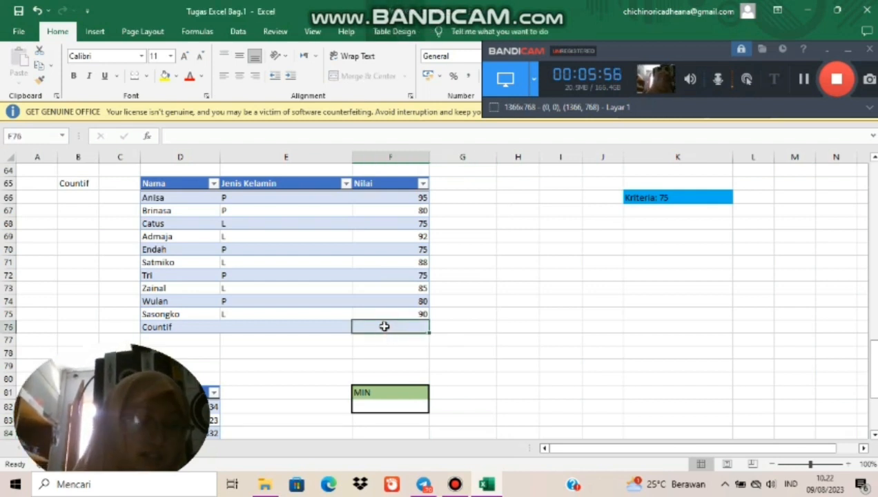
text(=)
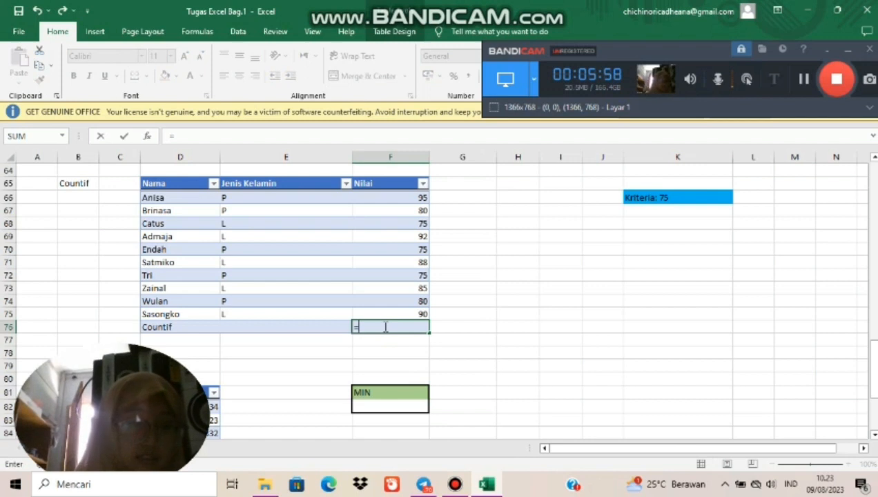
text(coun)
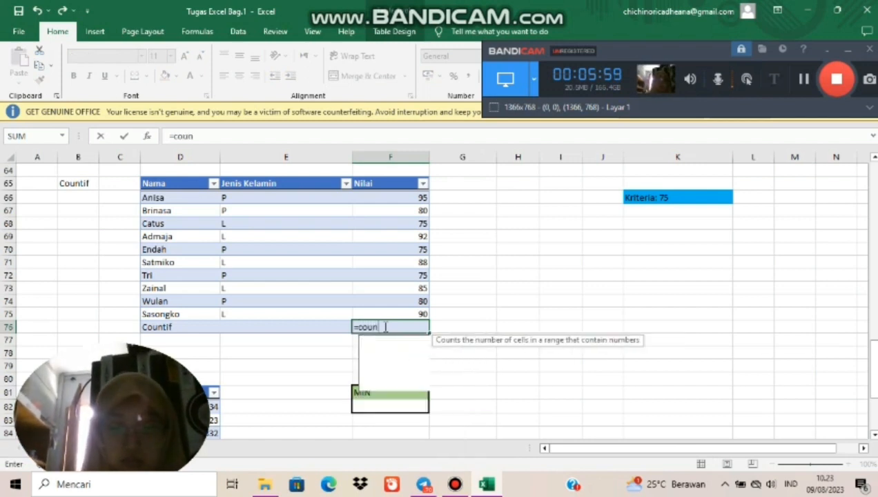
text(tif)
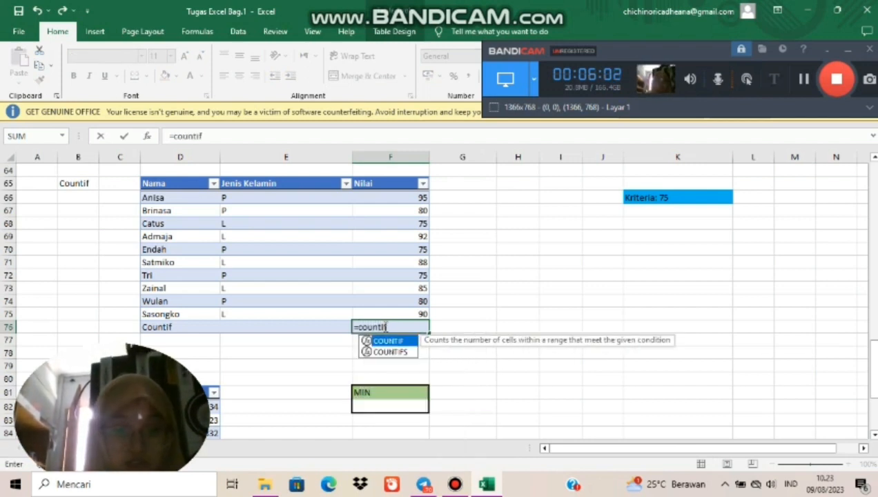
text(()
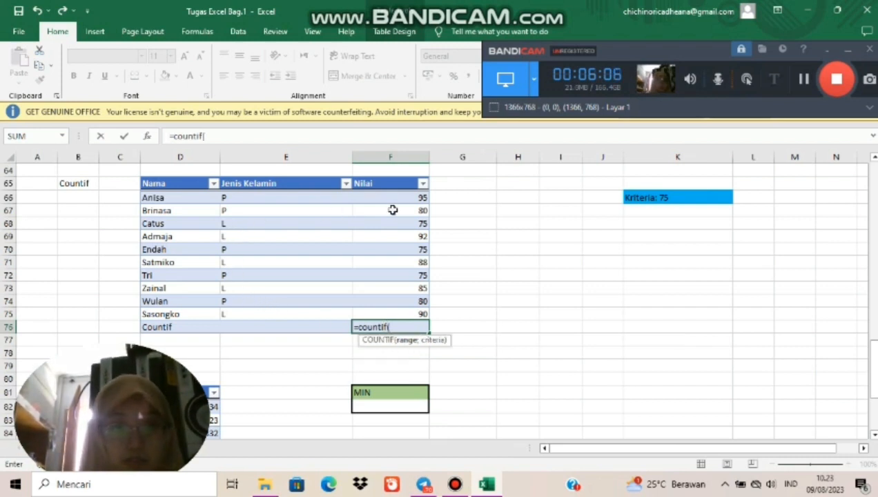
drag(399, 198, 411, 311)
text(;)
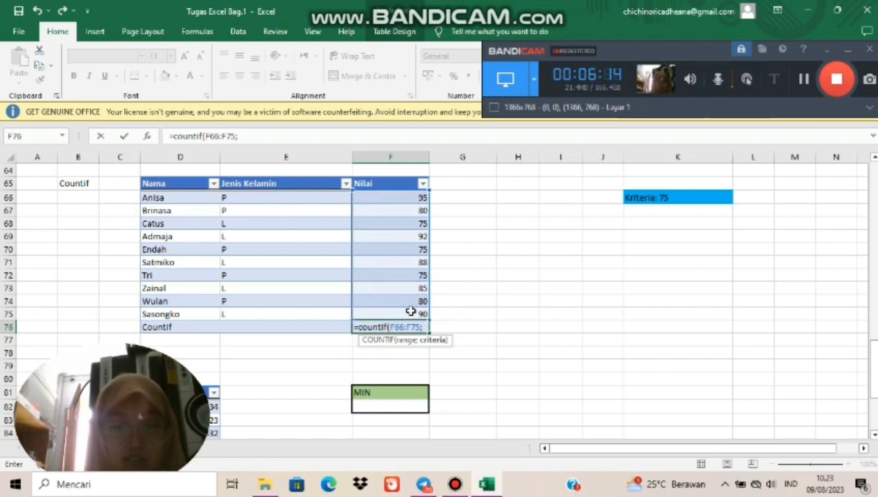
text(75))
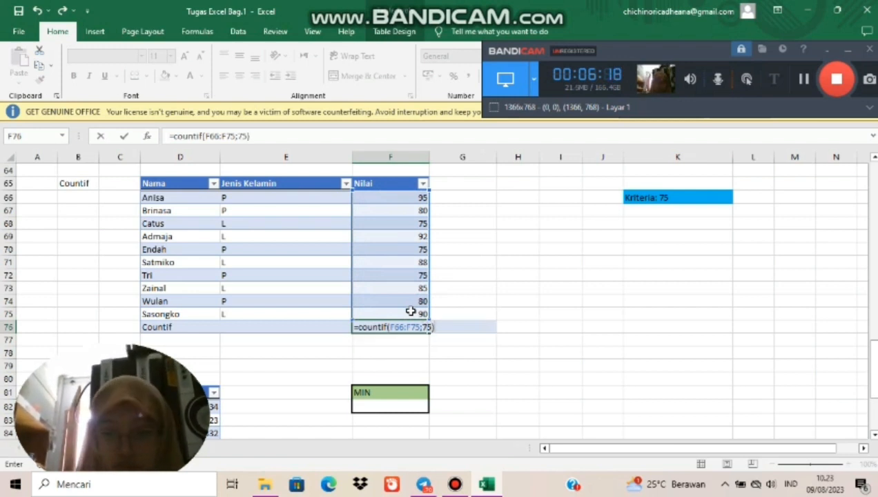
key(Return)
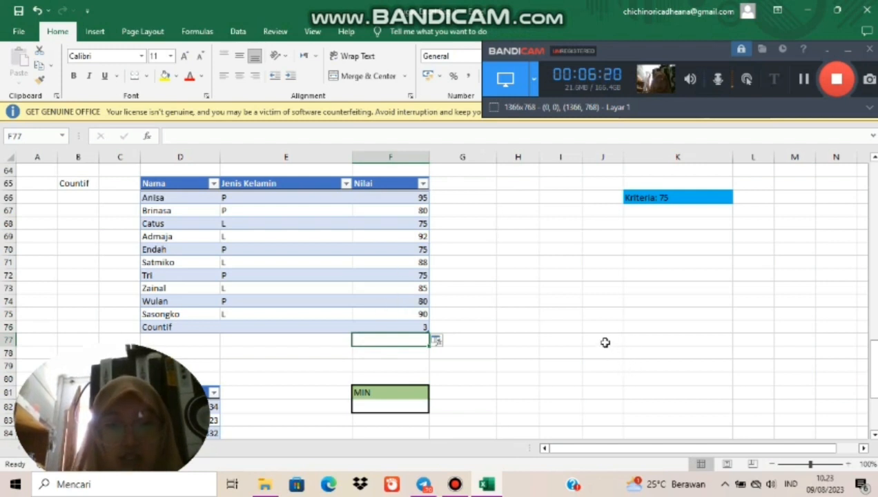
Step: In the cell below the MIN heading, find the smallest value of the table's Data column with the MIN function
key(Down)
key(Down)
key(Down)
key(Down)
key(Down)
key(Down)
key(Down)
key(Down)
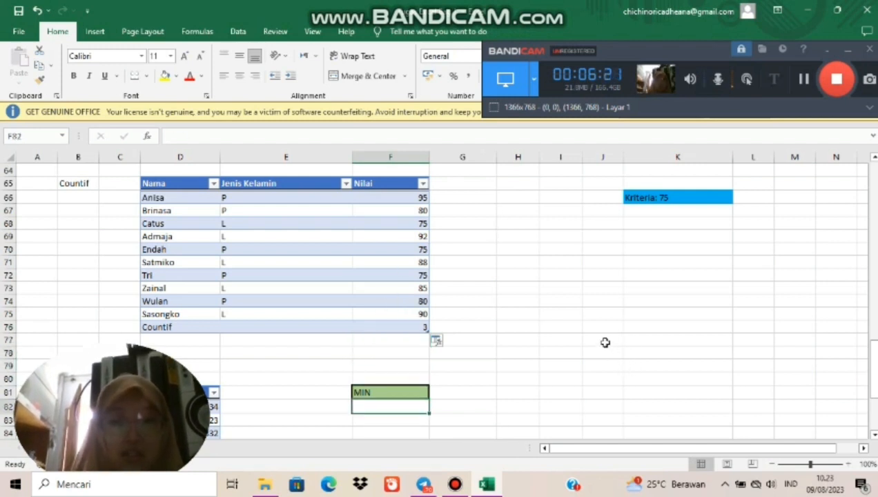
key(Down)
key(Down)
key(Down)
key(Down)
key(Down)
key(Down)
key(Down)
key(Down)
key(Down)
key(Down)
key(Down)
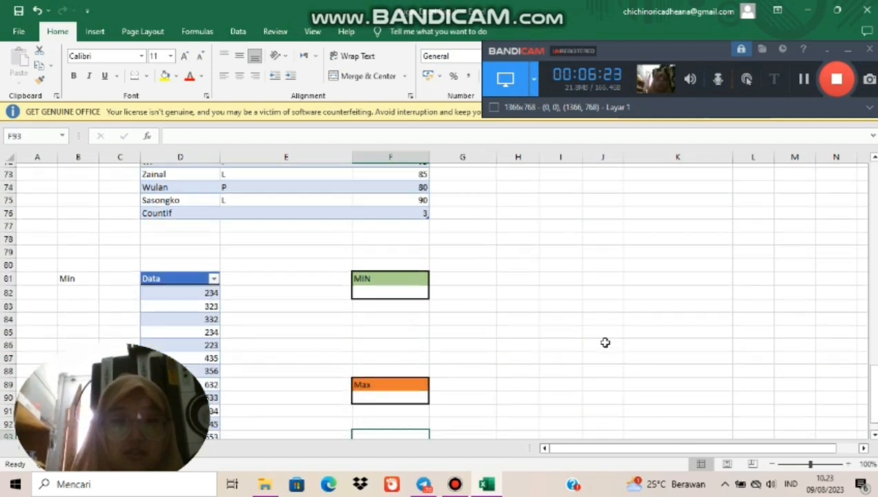
key(Down)
key(Down)
key(Down)
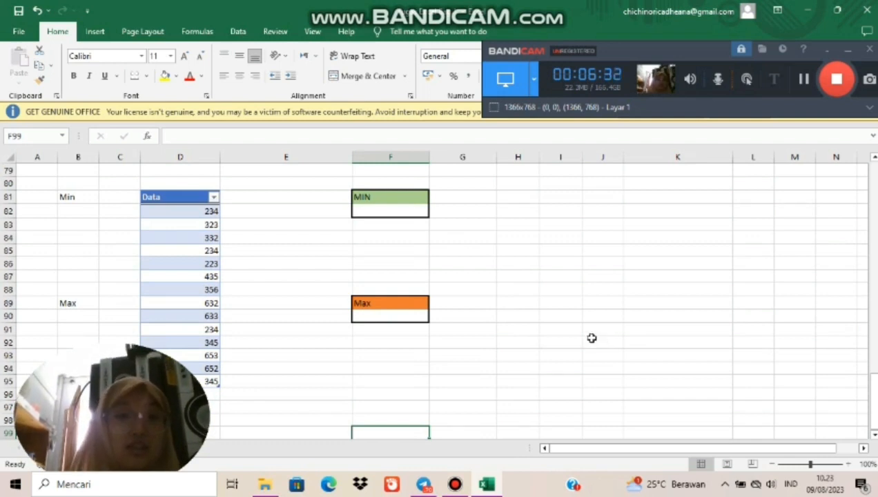
key(Down)
key(Down)
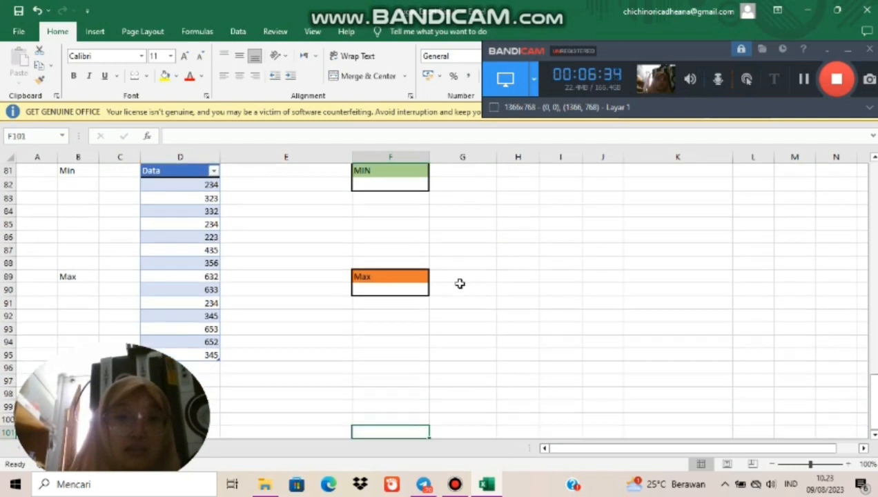
click(387, 185)
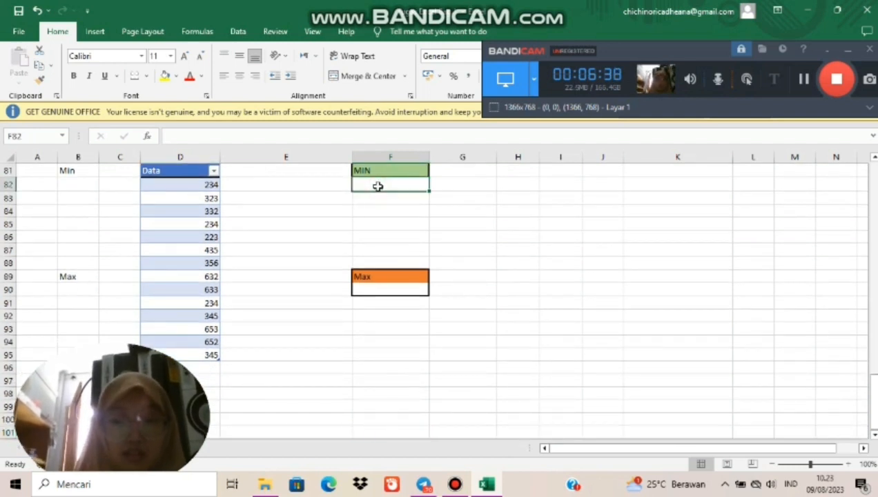
text(=min()
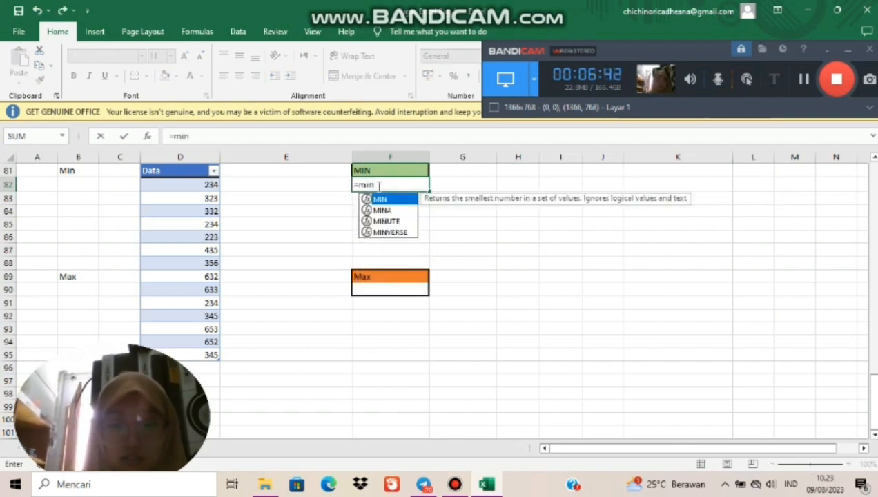
click(207, 186)
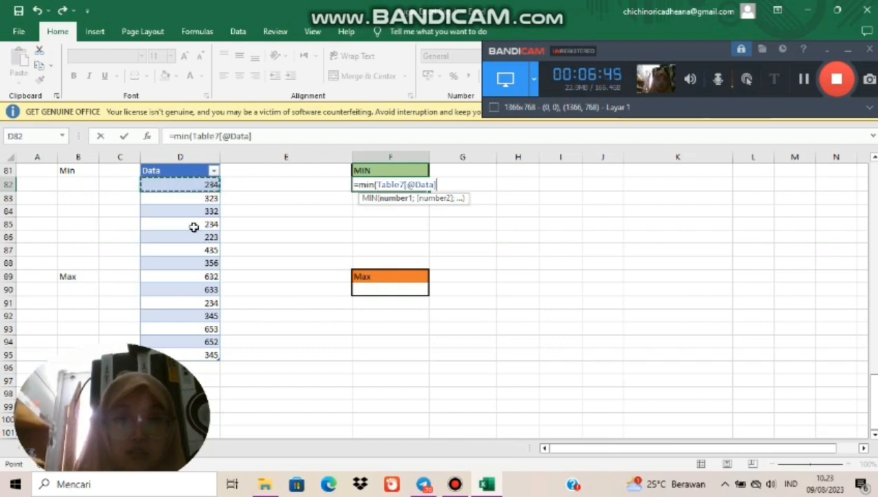
drag(192, 188, 202, 360)
drag(200, 351, 200, 353)
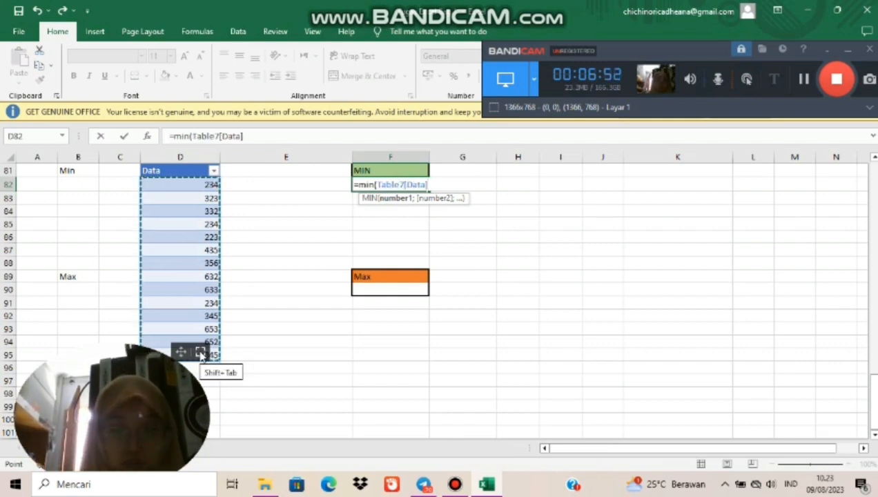
text())
key(Return)
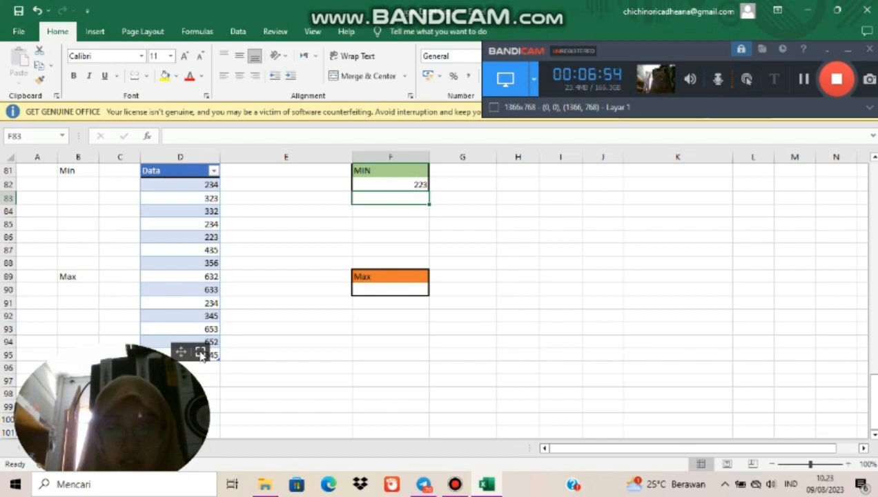
Step: In the cell below the Max heading, find the largest value of the table's Data column with the MAX function
click(395, 291)
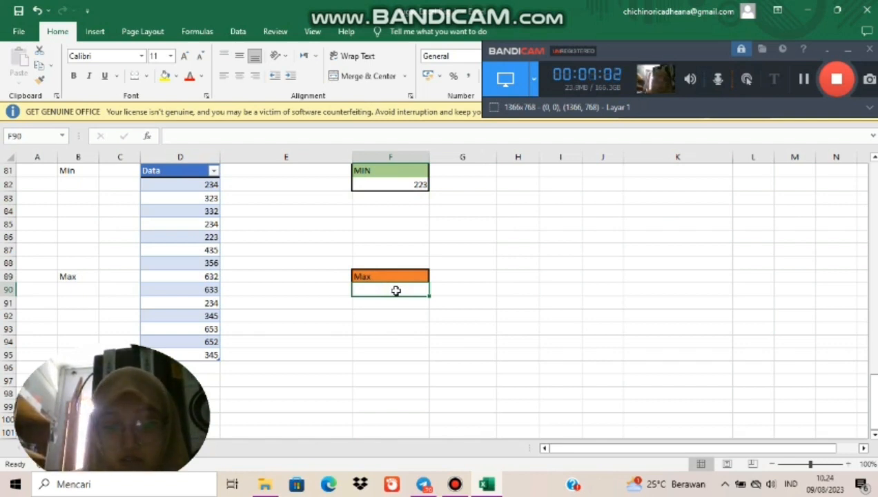
text(=)
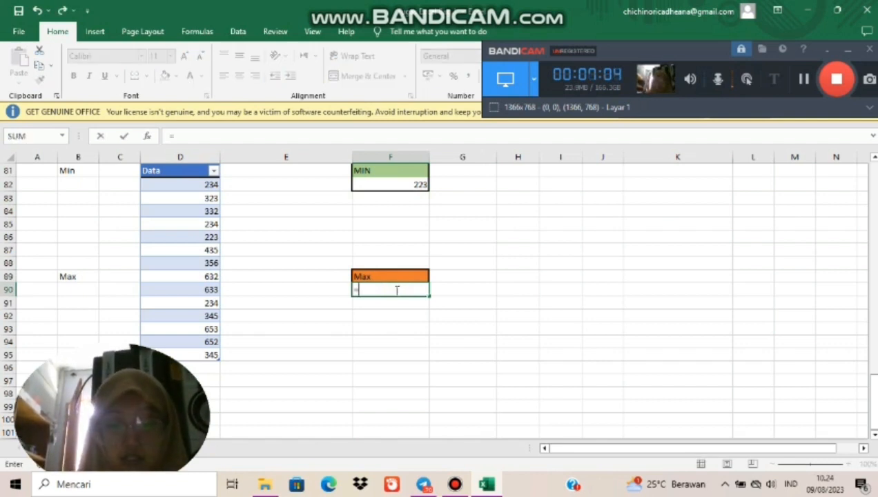
text(max)
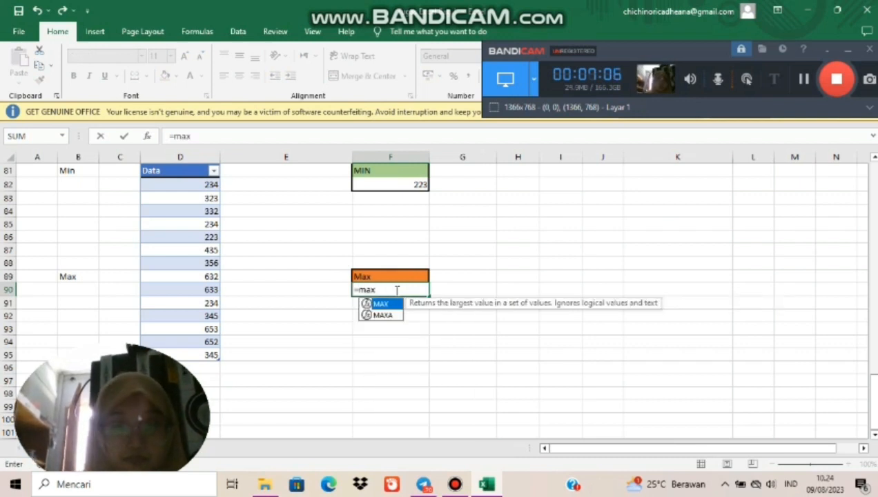
key(Escape)
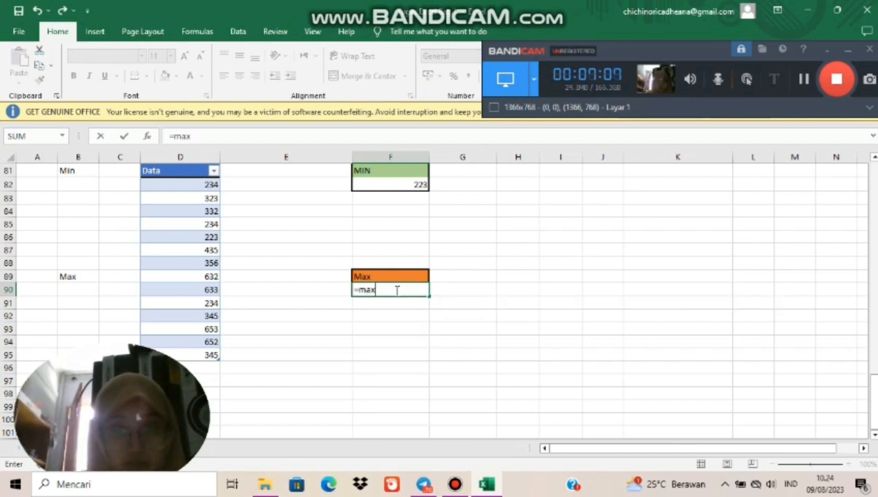
text(()
click(206, 187)
drag(206, 187, 206, 368)
text())
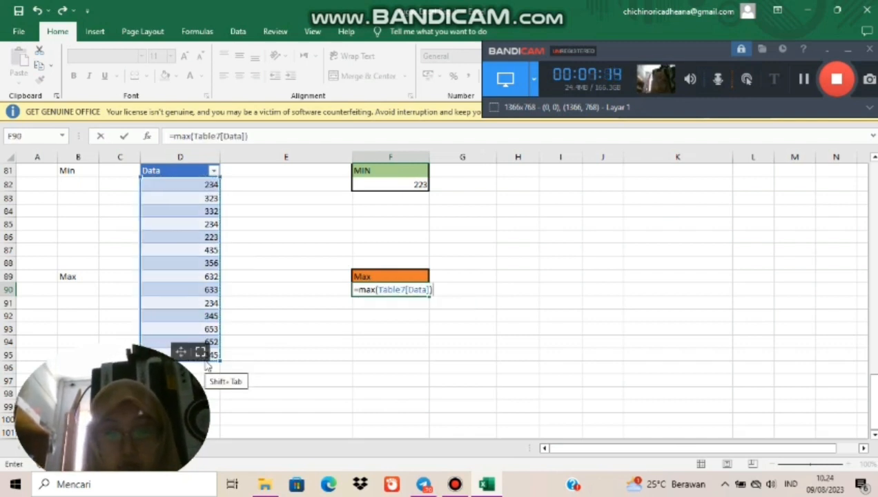
key(Return)
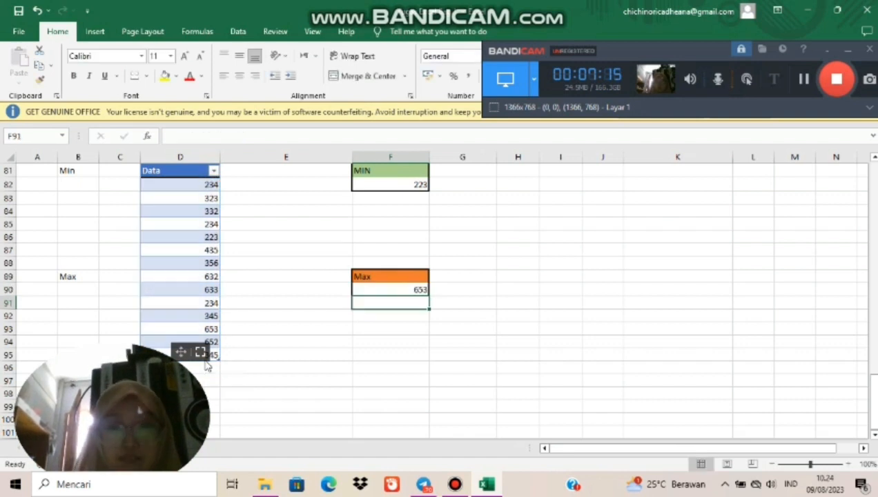
click(832, 79)
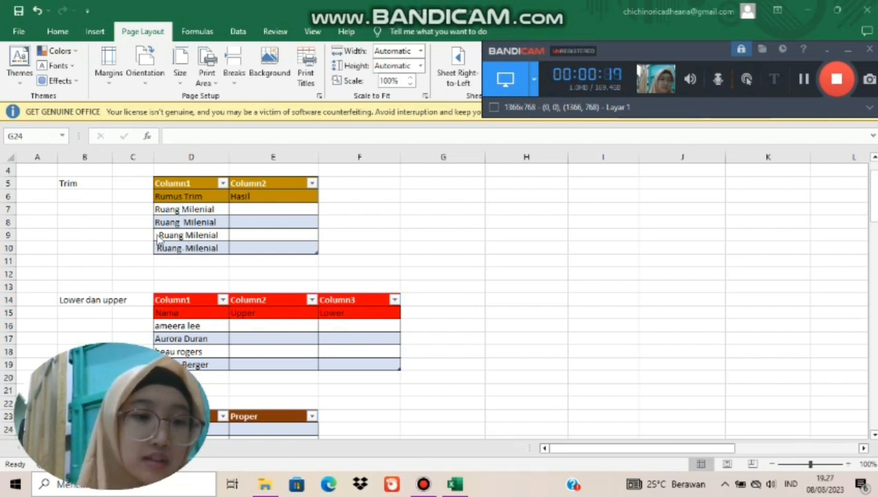
Step: In the Trim table's Hasil column, remove the extra spaces from the Column1 text with TRIM in E7 and fill the formula down to E10
click(246, 203)
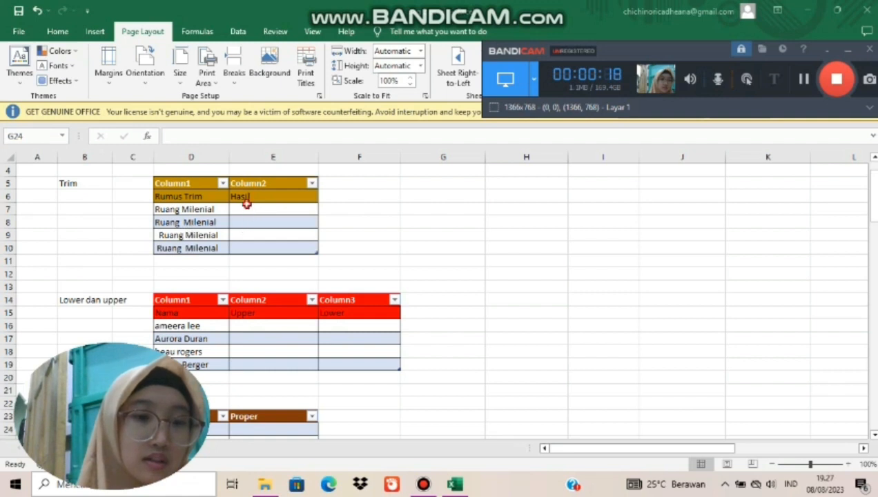
click(258, 209)
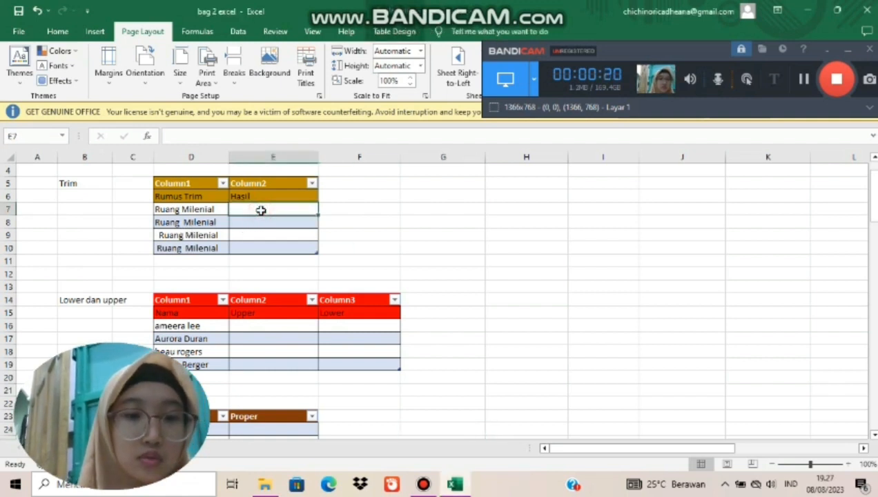
text(=)
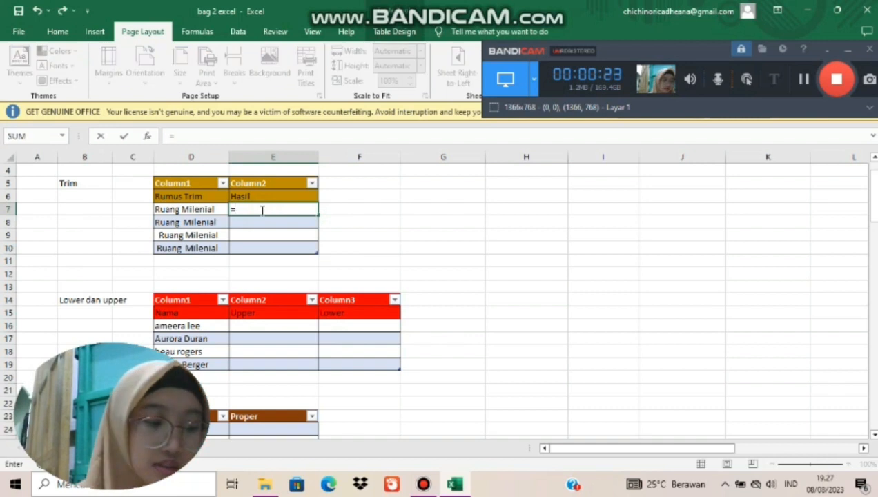
text(Tri)
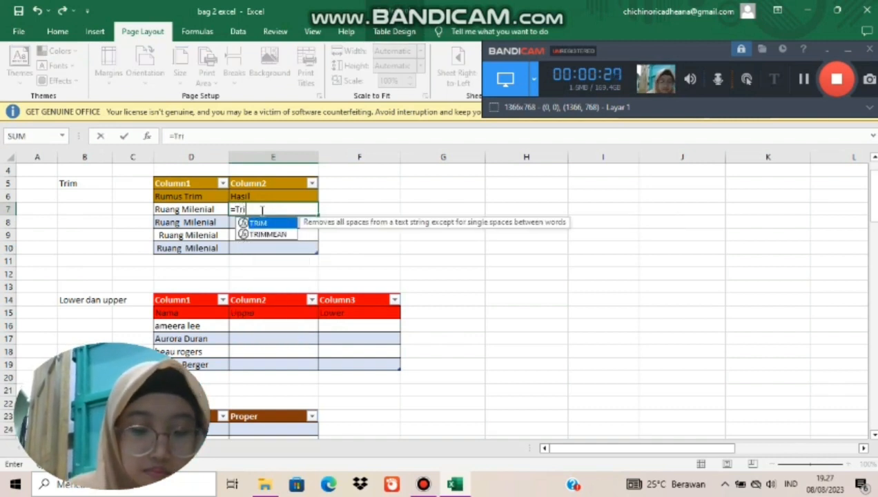
text(m)
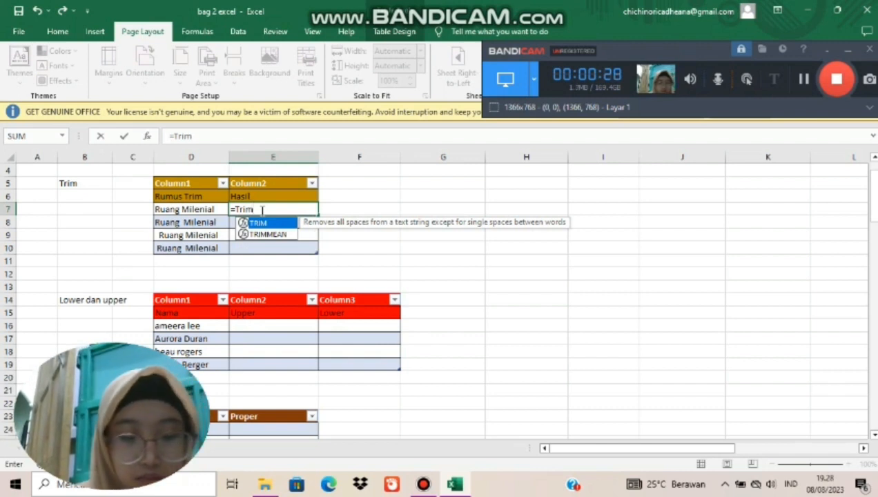
text(()
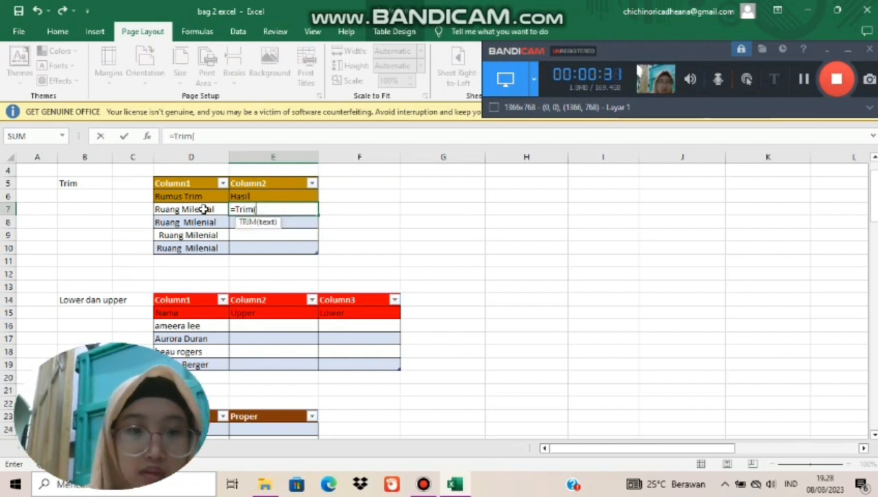
click(181, 209)
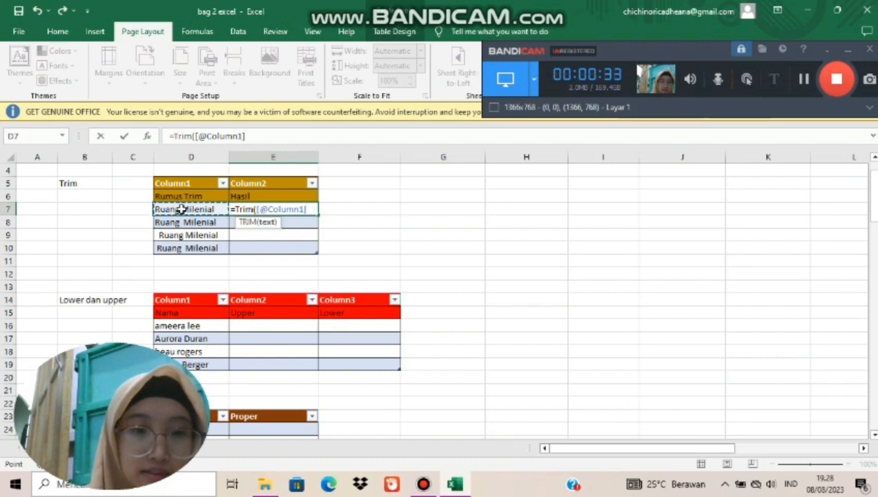
text())
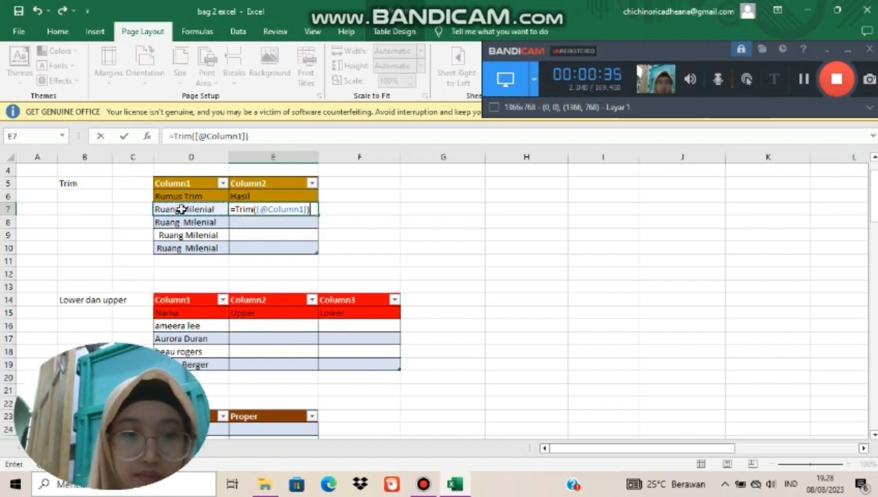
key(Return)
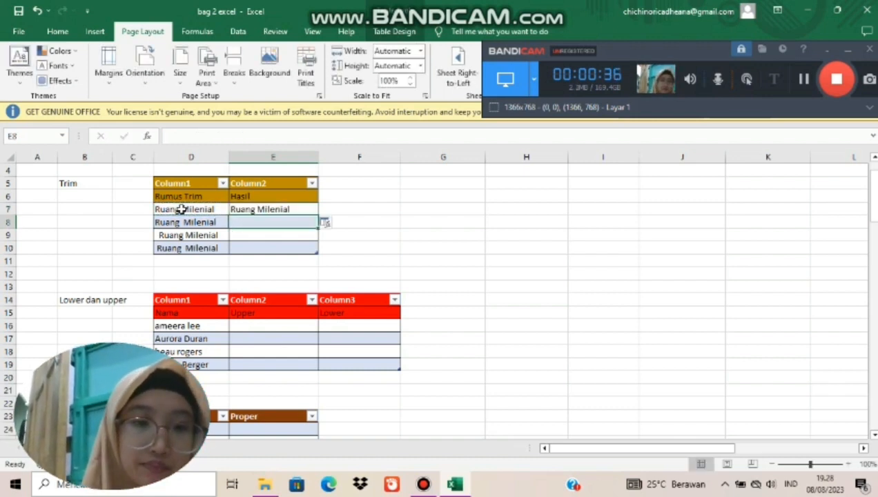
click(310, 208)
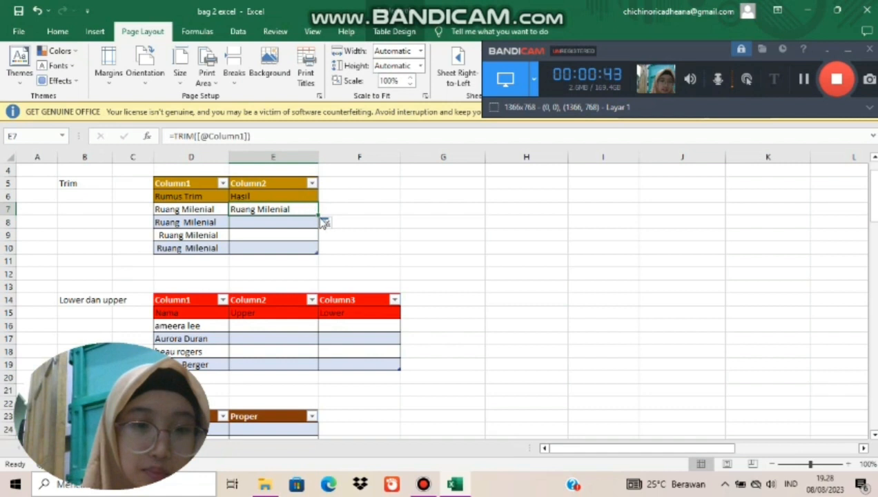
drag(317, 213, 314, 250)
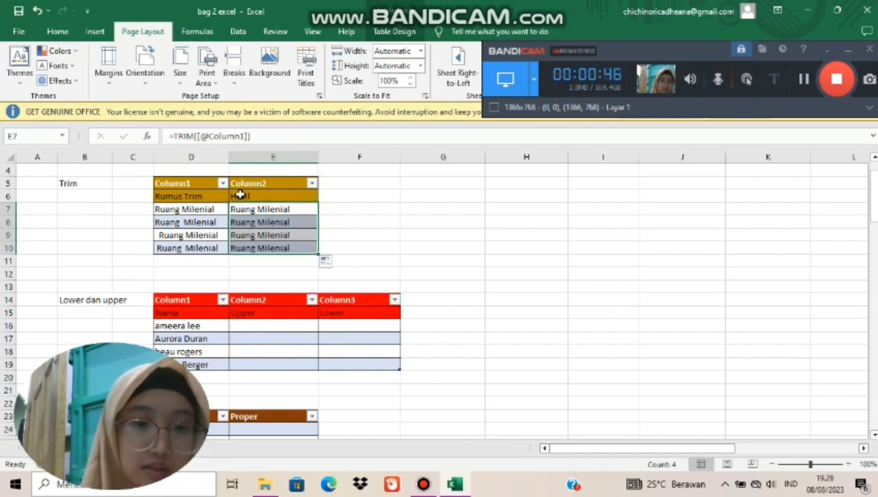
click(286, 273)
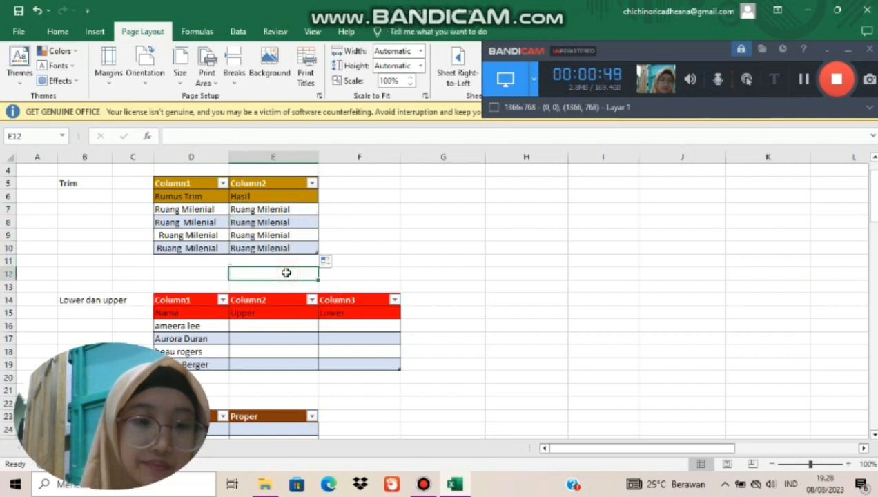
Step: In the Upper column of the Lower dan upper table, convert the Nama entries to capitals with UPPER in E16 and fill down to E19
key(Down)
key(Down)
key(Down)
key(Down)
key(Down)
key(Down)
key(Down)
key(Down)
key(Down)
key(Down)
key(Down)
key(Down)
key(Down)
key(Down)
key(Down)
key(Down)
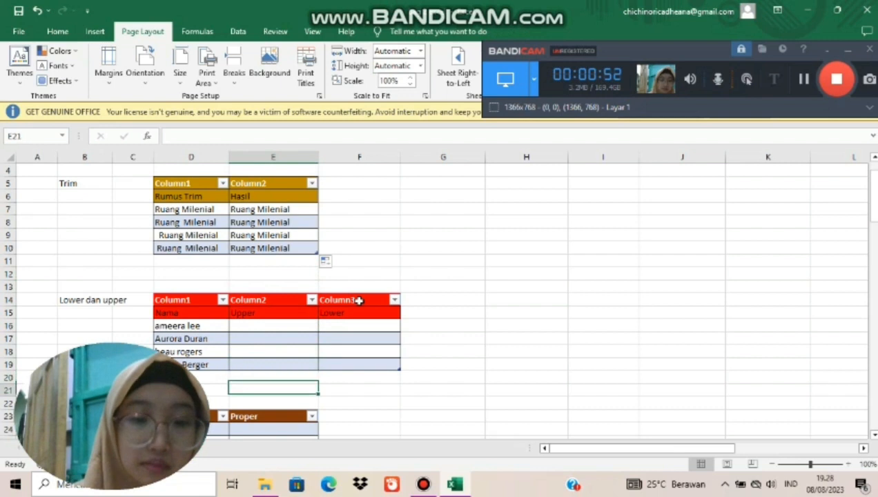
key(Down)
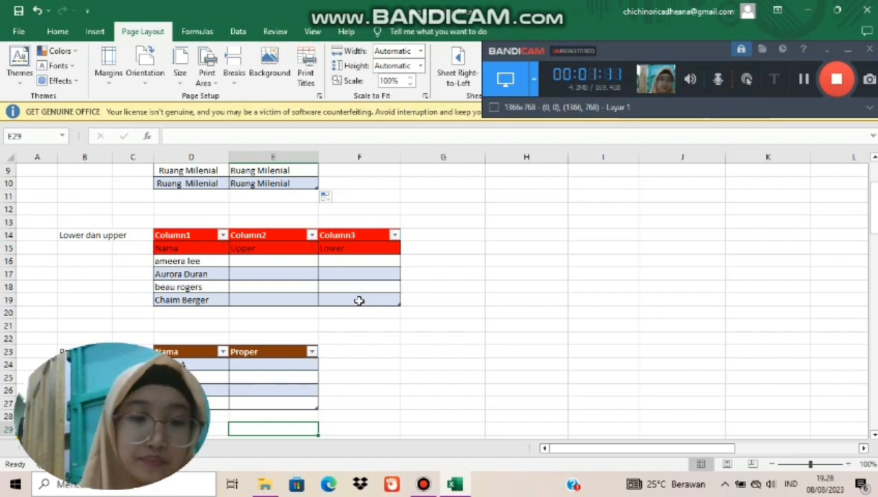
click(271, 263)
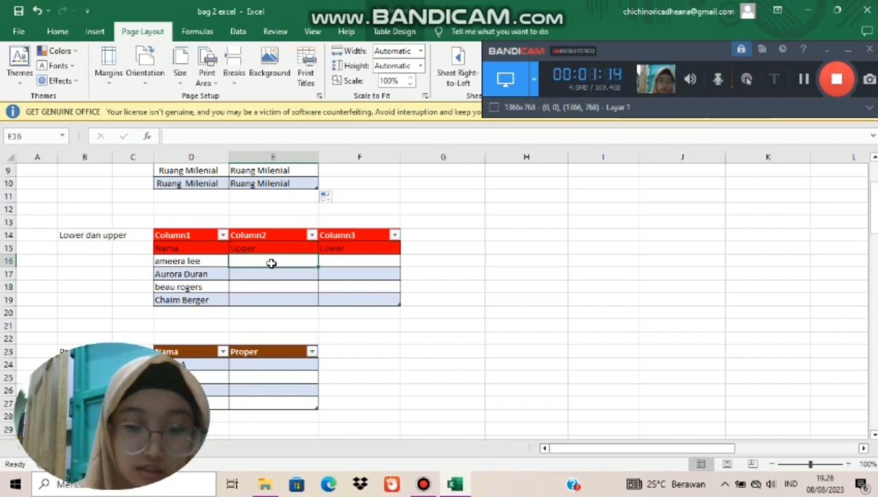
text(=)
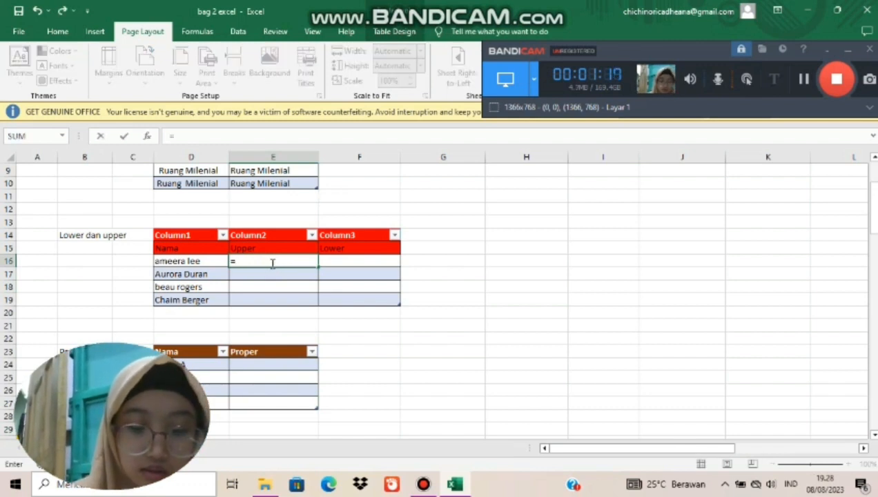
text(upp)
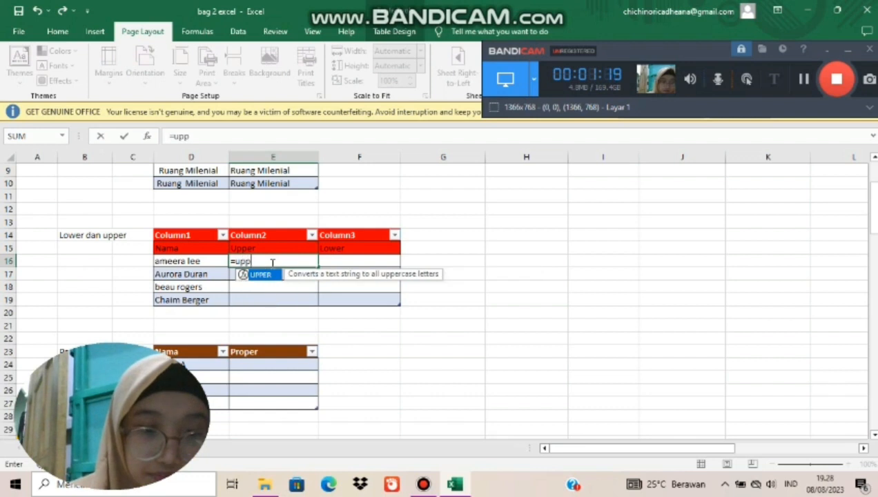
text(er)
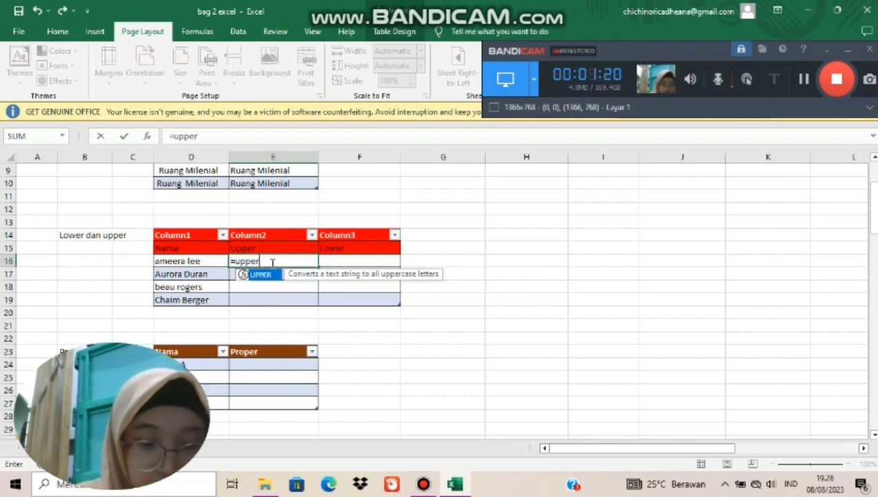
text(()
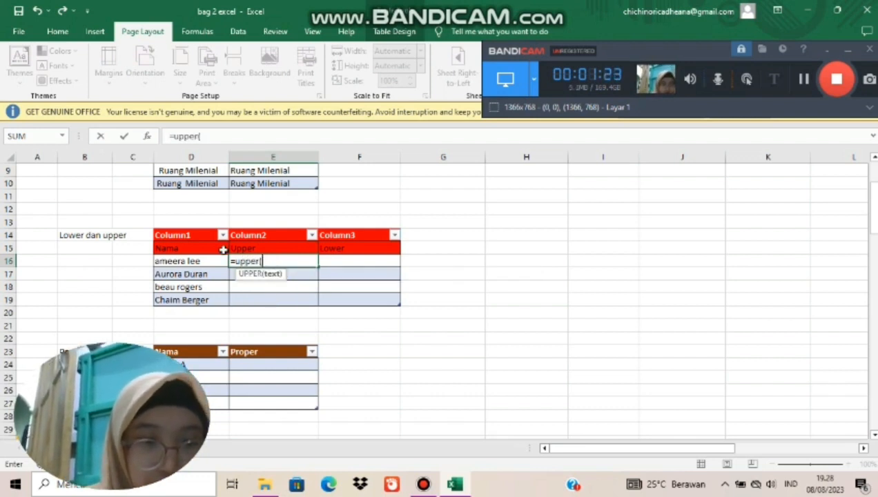
click(181, 261)
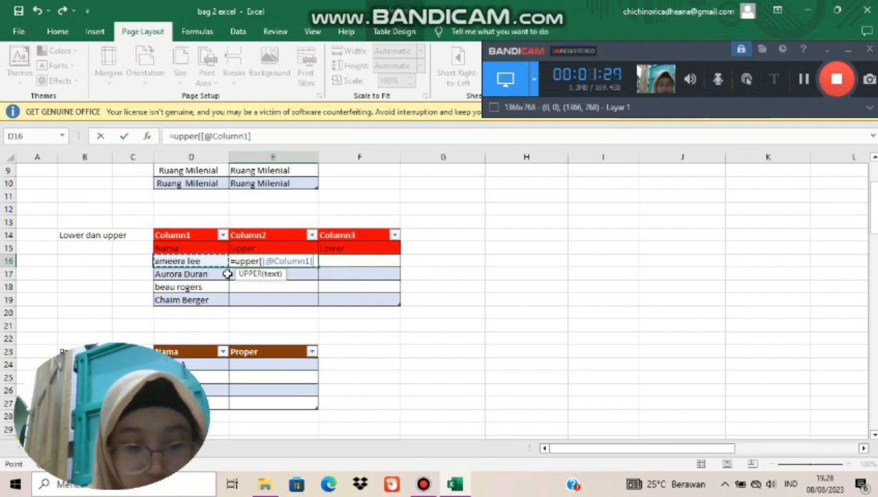
text())
key(Return)
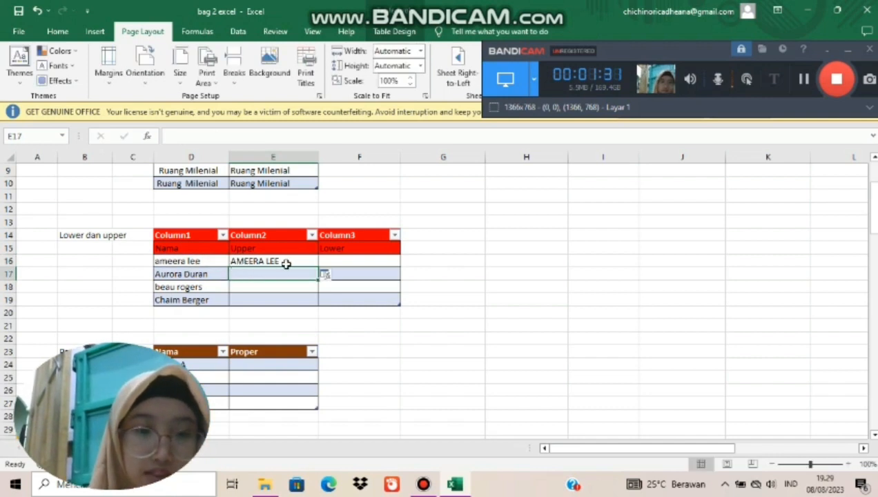
click(314, 261)
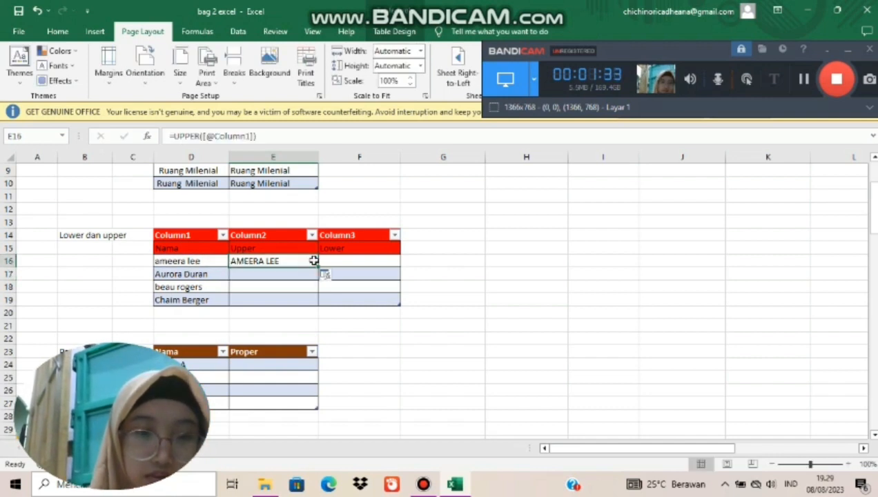
drag(318, 265, 316, 303)
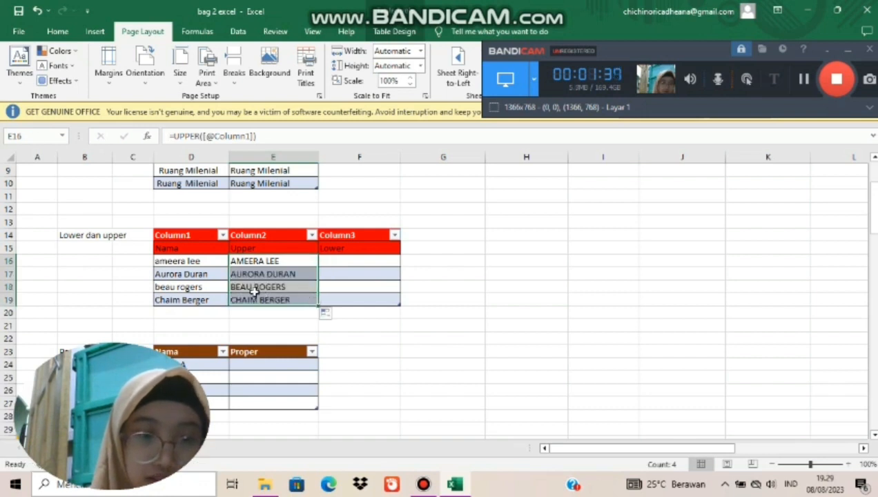
Step: In the Lower column of the same table, convert the Nama entries to small letters with LOWER in F16 and fill down to F19
click(352, 261)
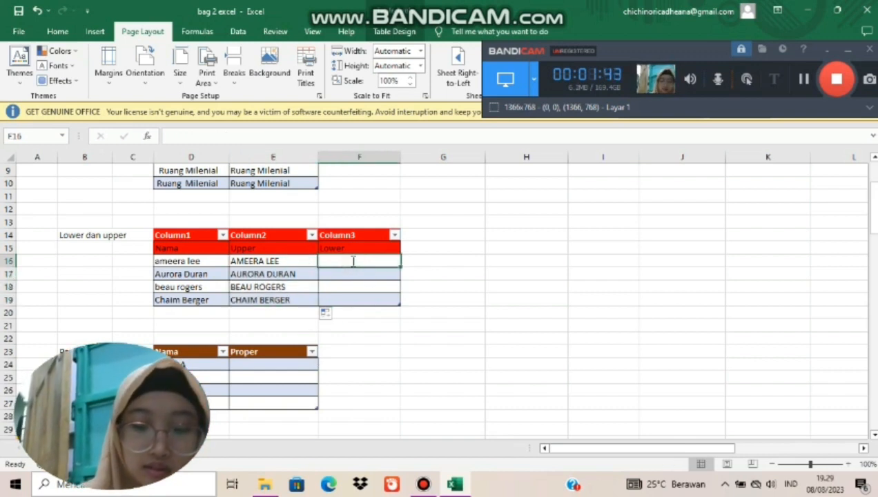
text(=lo)
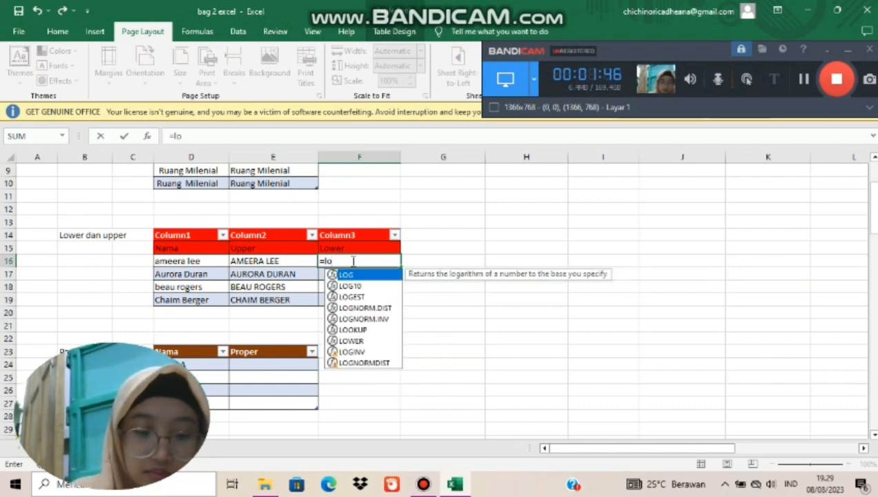
text(wer)
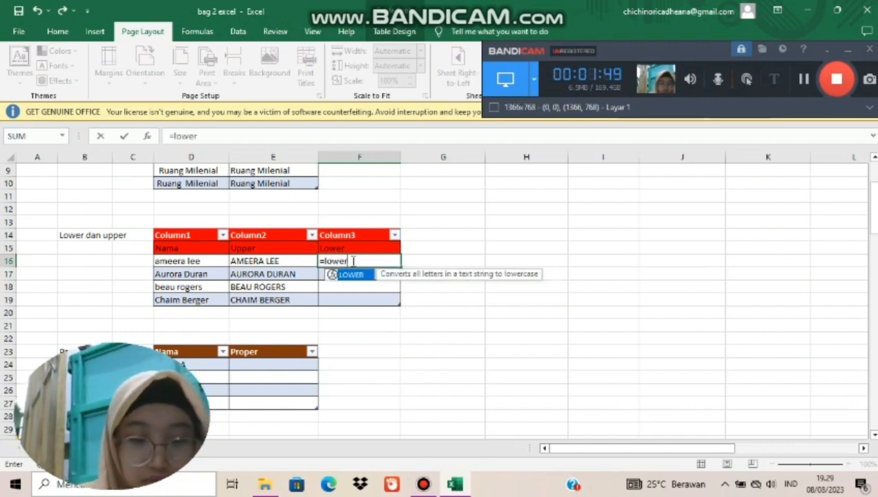
text(()
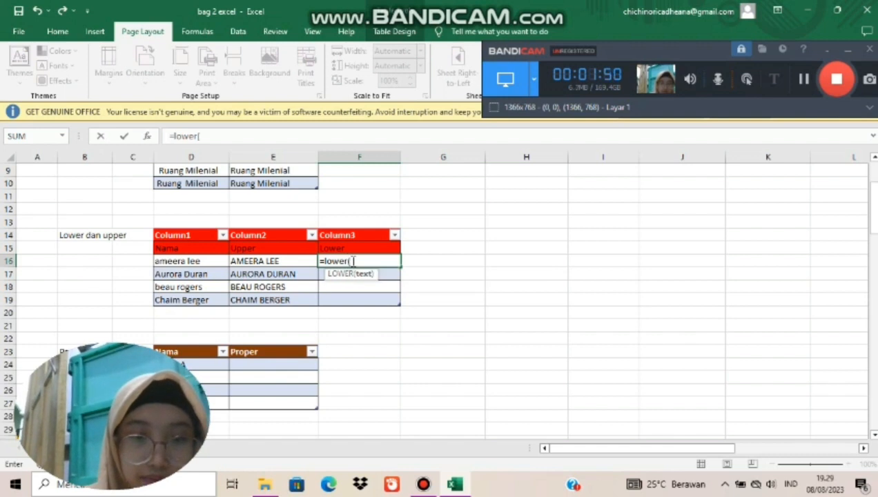
click(184, 262)
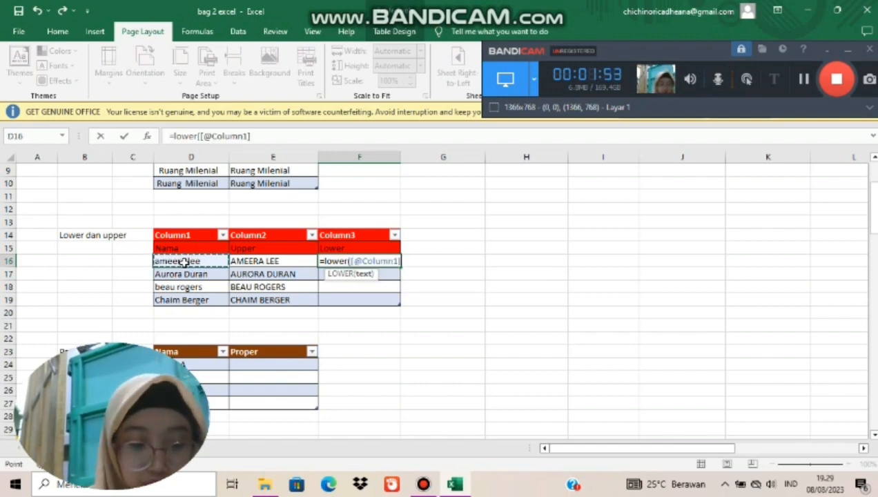
text())
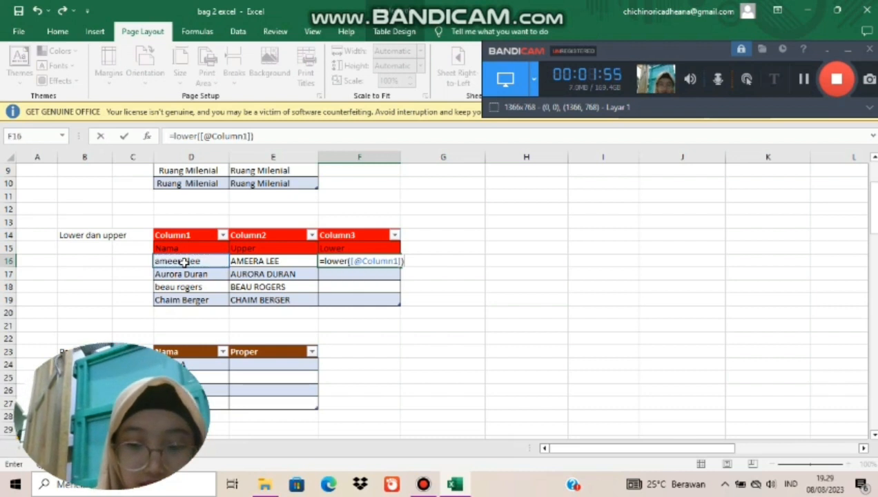
key(Return)
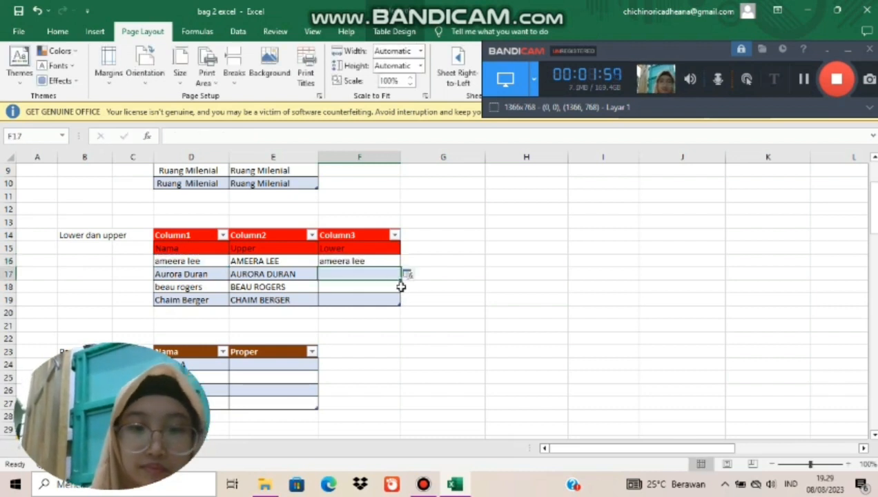
click(399, 264)
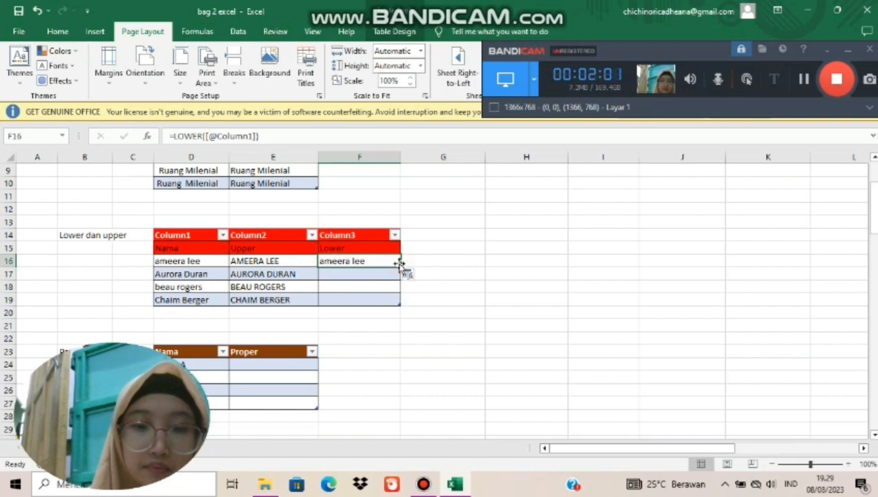
drag(400, 266, 398, 304)
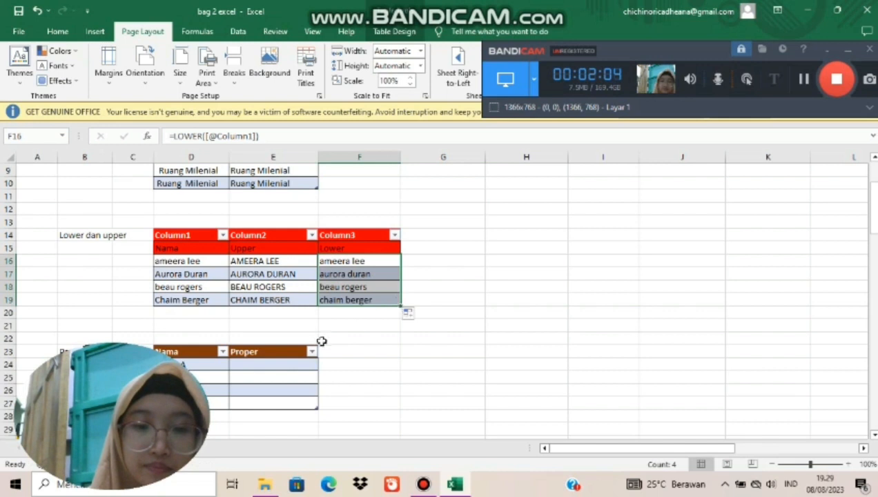
Step: In the Proper table's Proper column, convert the Nama entries to proper case by entering a PROPER formula in E24
click(371, 362)
key(Down)
key(Down)
key(Down)
key(Down)
key(Down)
key(Down)
key(Down)
key(Down)
key(Down)
key(Down)
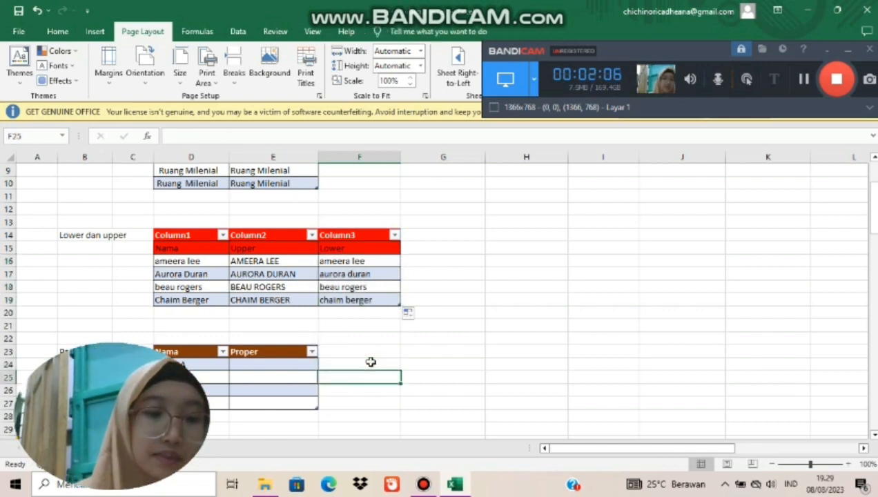
key(Down)
key(Down)
key(Down)
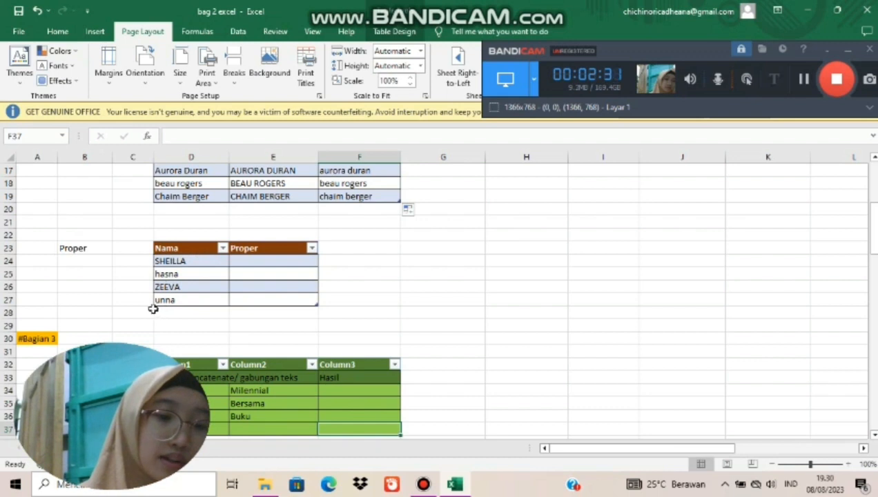
click(244, 262)
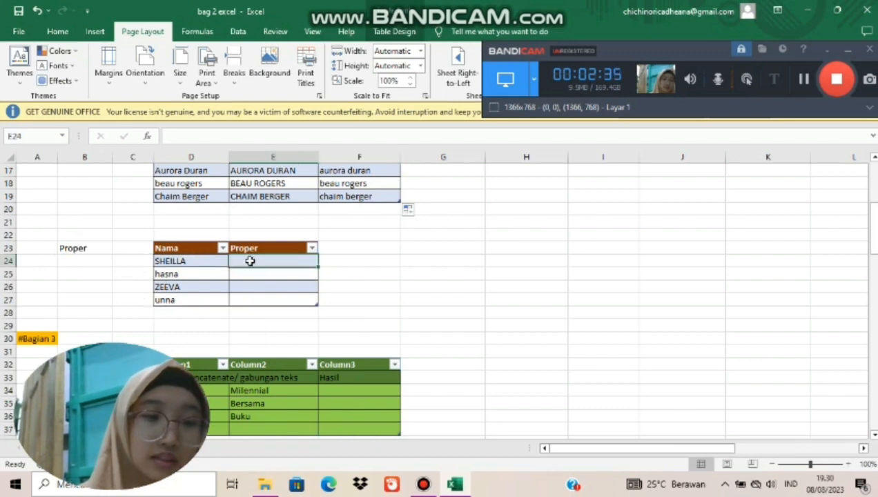
text(=)
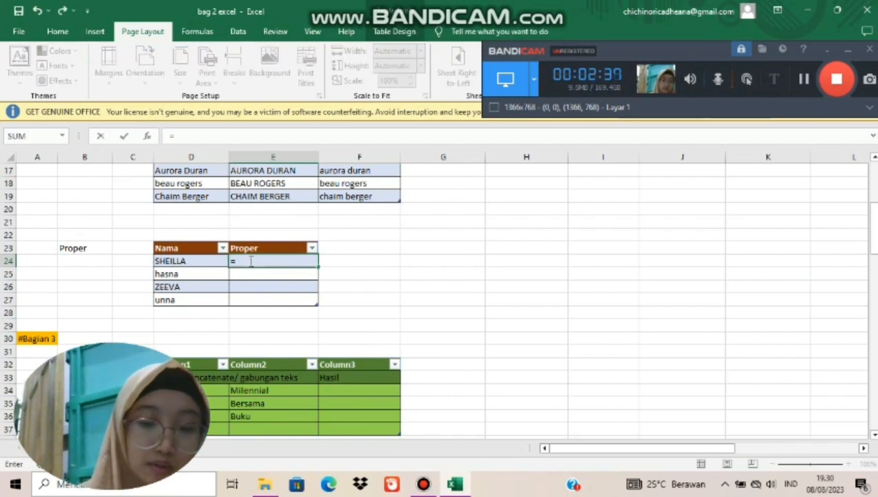
text(prop)
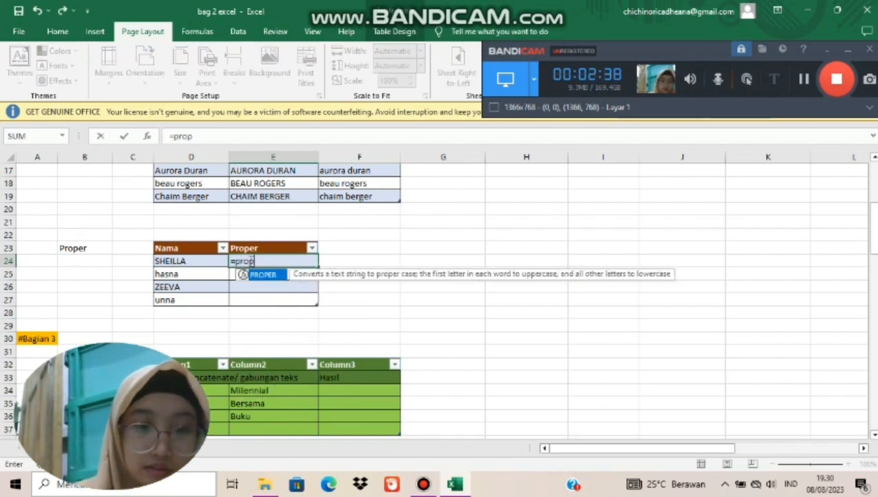
text(er)
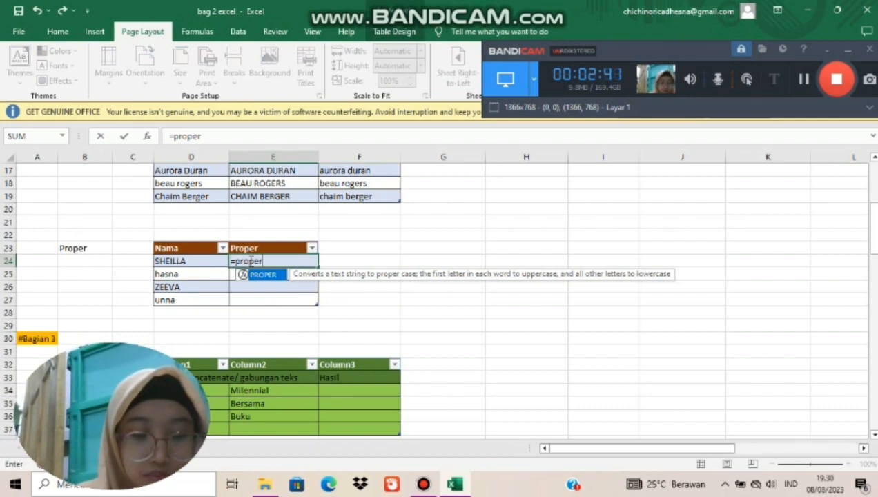
text(()
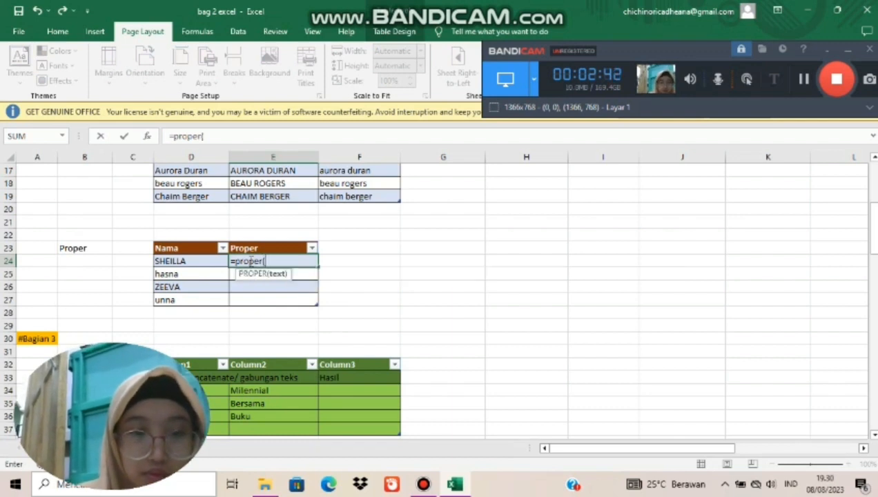
click(187, 263)
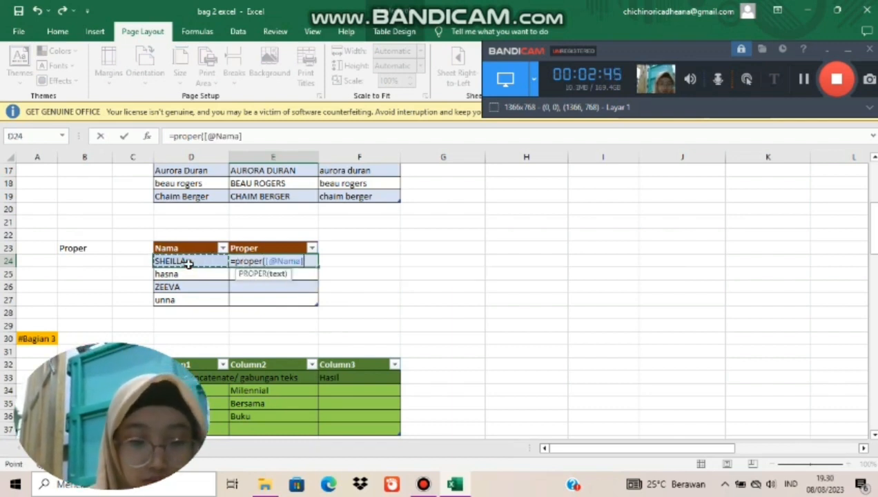
text())
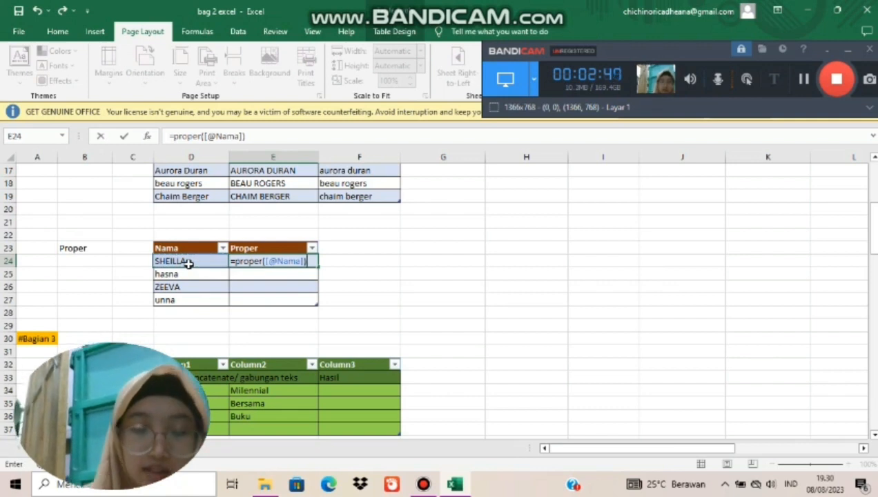
key(Return)
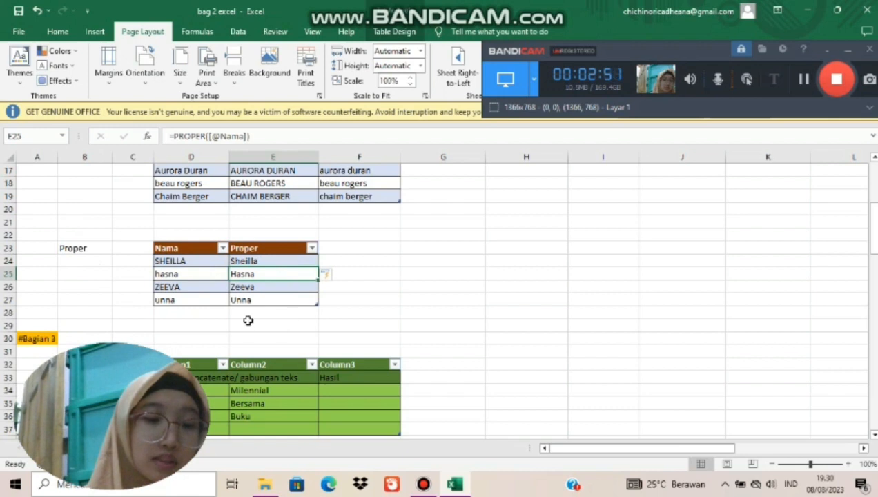
Step: In the Concatenate table's Hasil column, join Column1 and Column2 with a space between them using CONCATENATE in F34 and fill down to F37
click(355, 323)
key(Down)
key(Down)
key(Down)
key(Down)
key(Down)
key(Down)
key(Down)
key(Down)
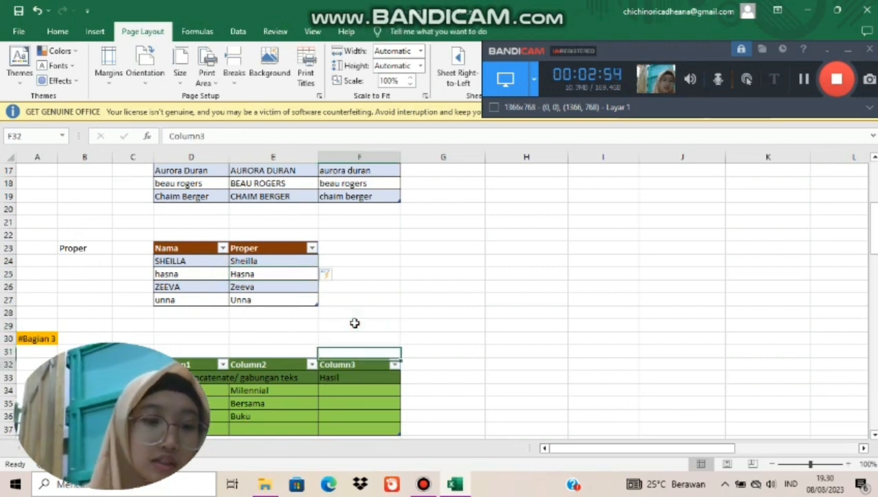
key(Down)
key(Down)
key(Down)
key(Down)
key(Down)
key(Down)
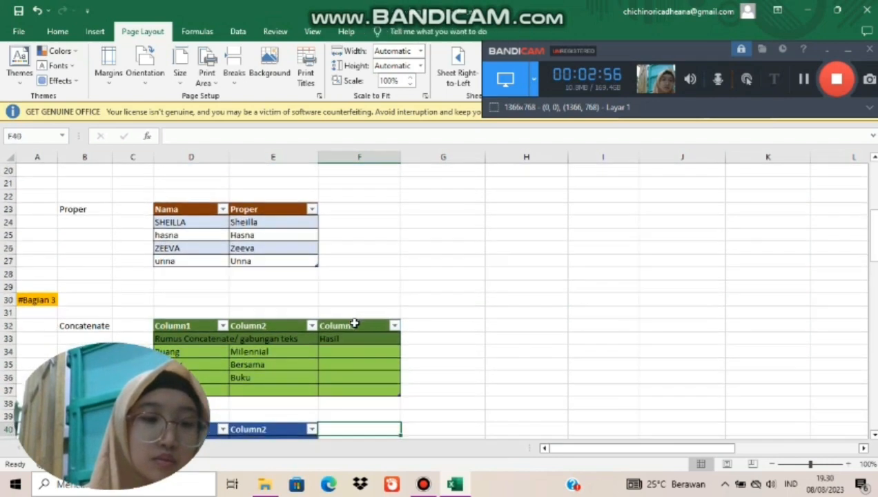
key(Down)
key(Down)
key(Down)
key(Down)
key(Down)
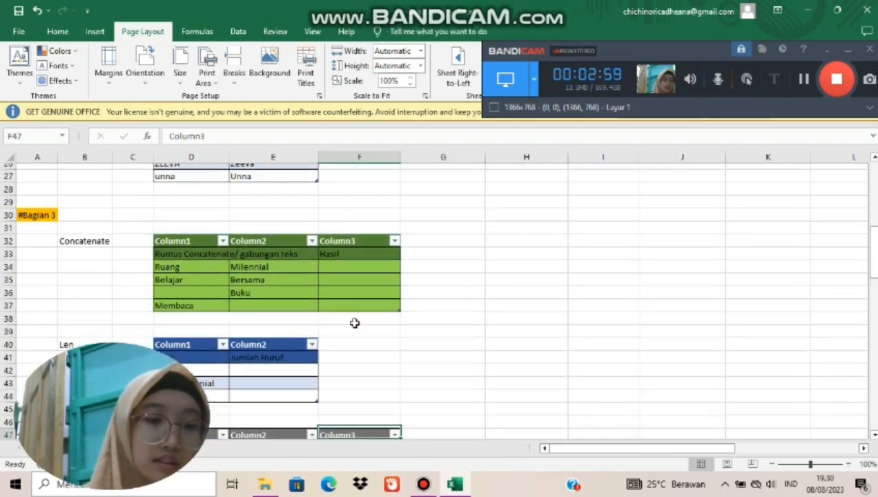
key(Down)
key(Down)
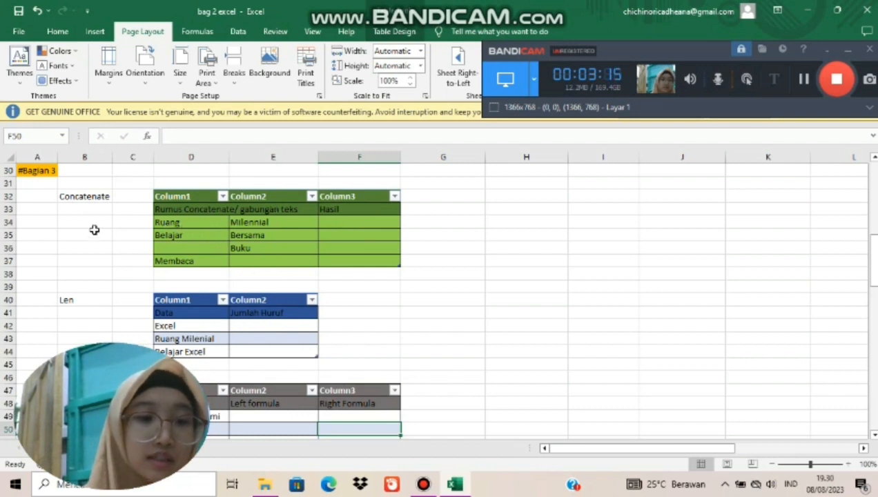
click(330, 225)
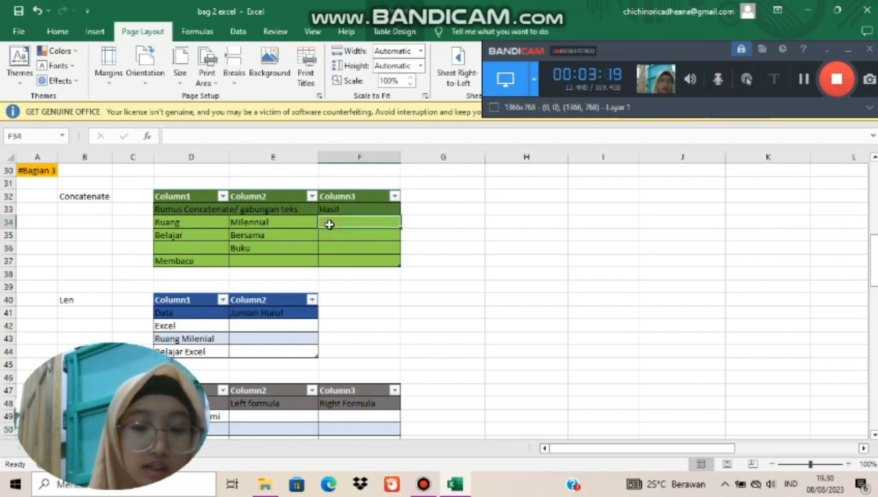
double_click(331, 224)
text(=)
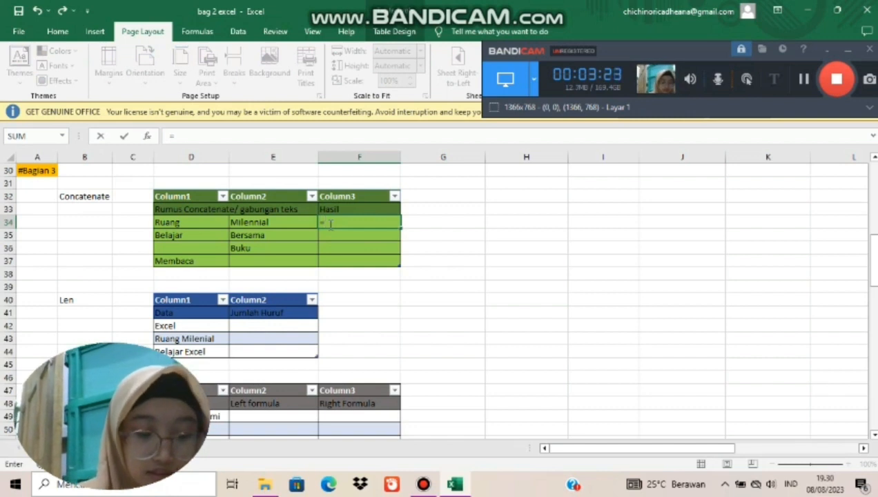
text(co)
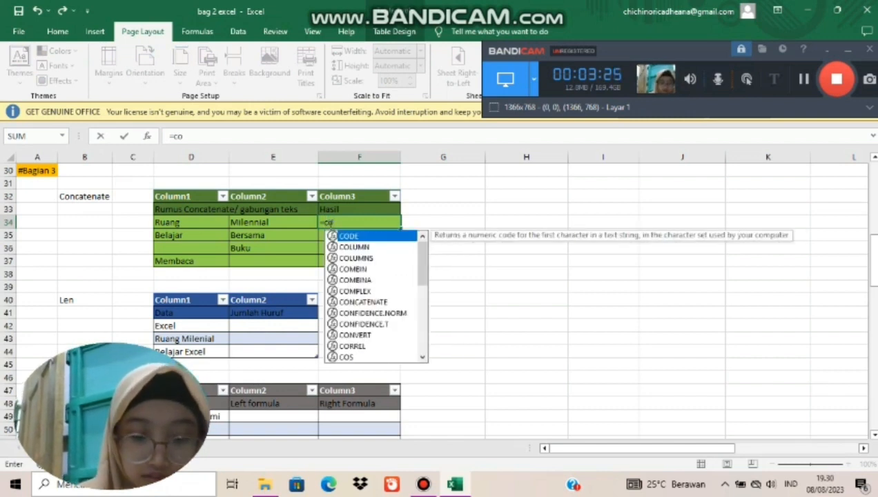
text(ncate)
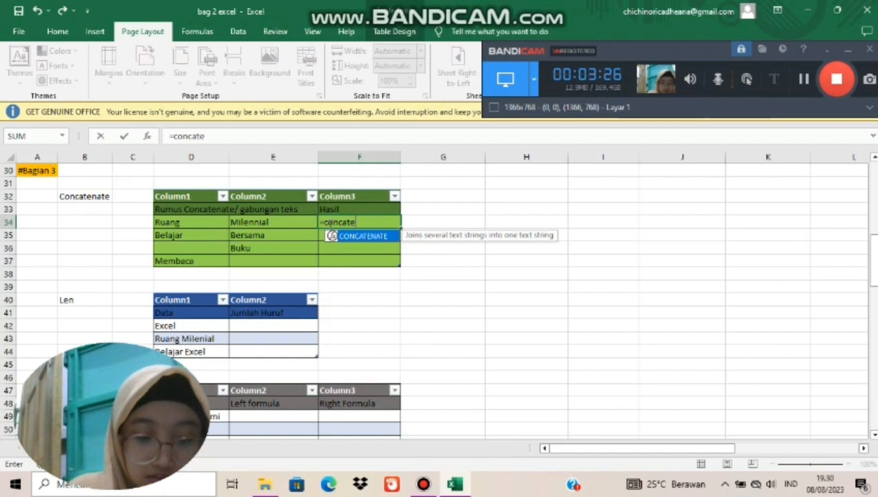
text(na)
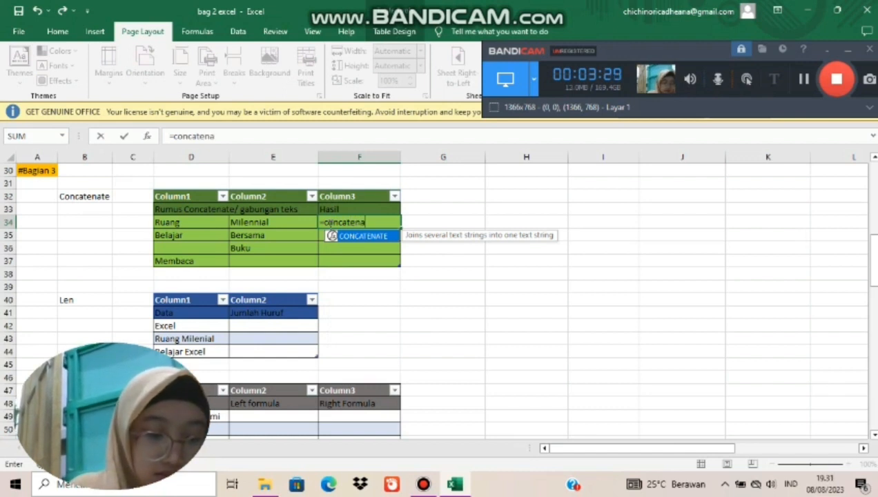
text(y)
key(BackSpace)
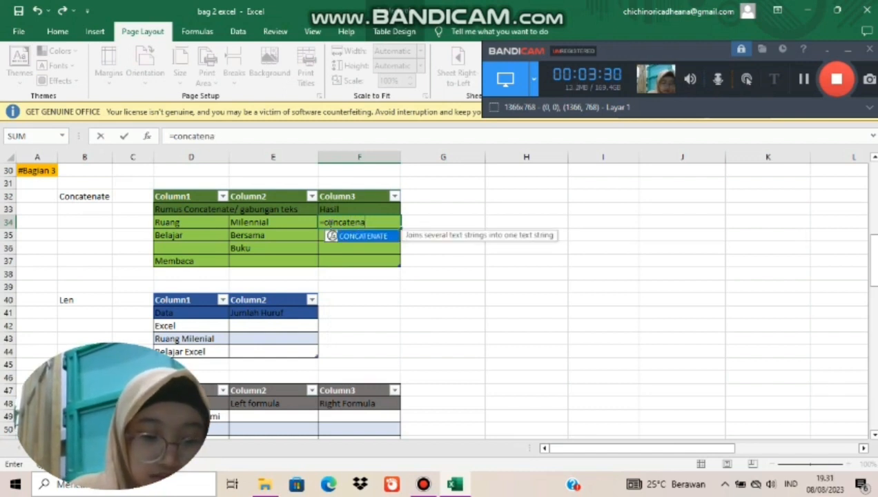
text(te)
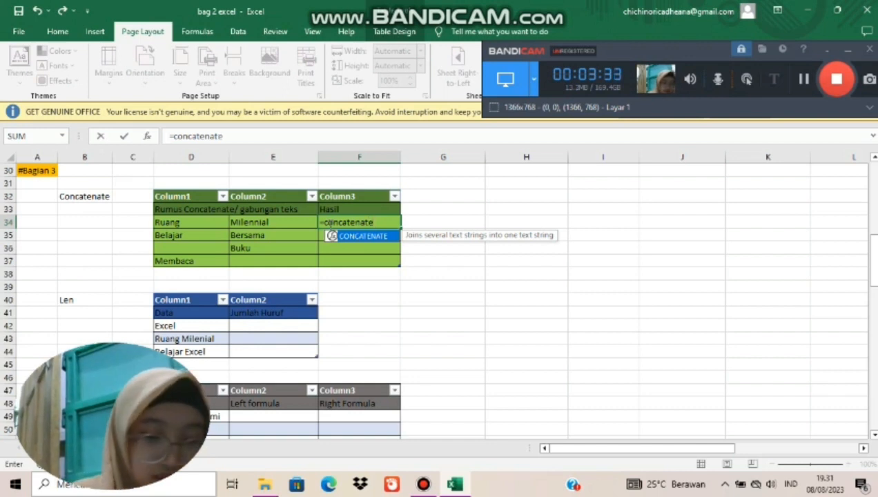
text(()
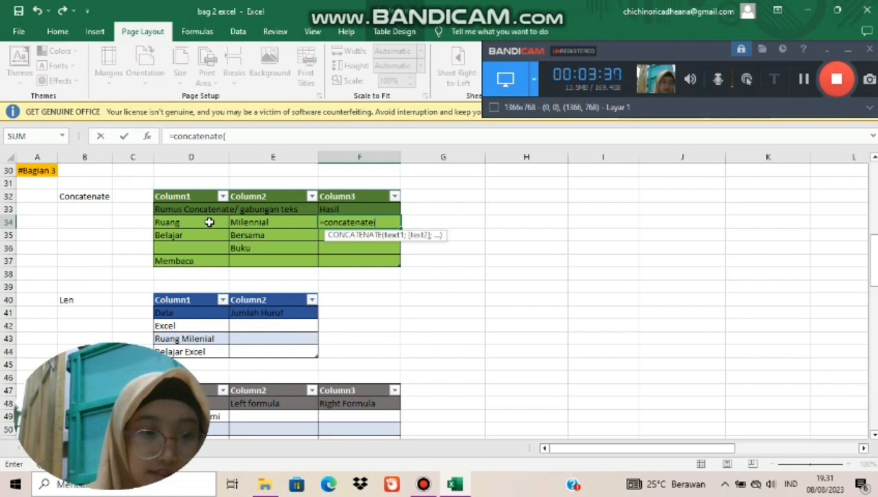
click(209, 222)
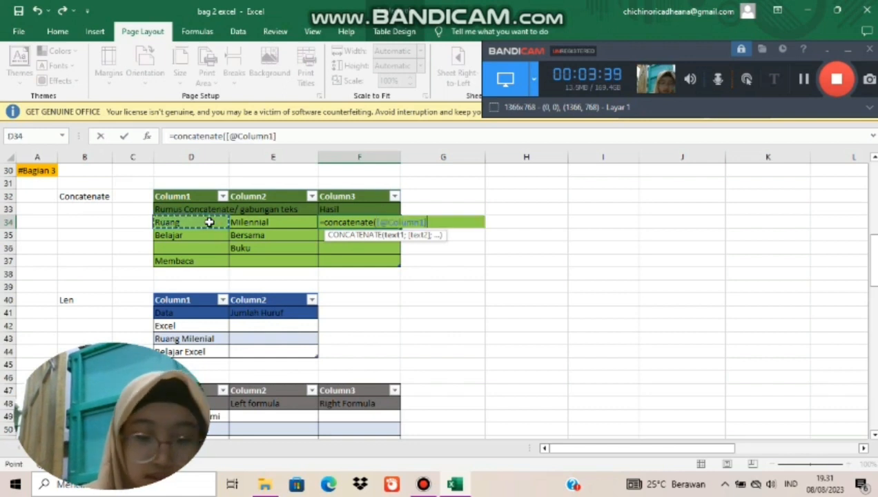
text(;)
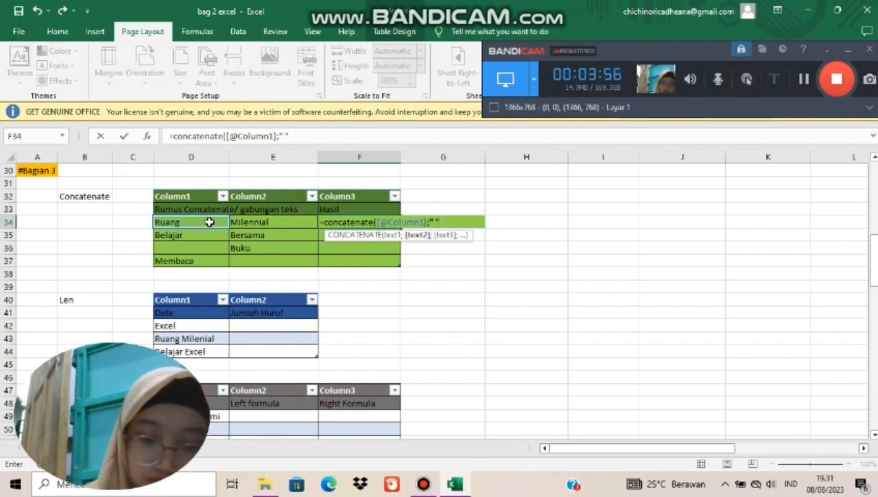
text(;)
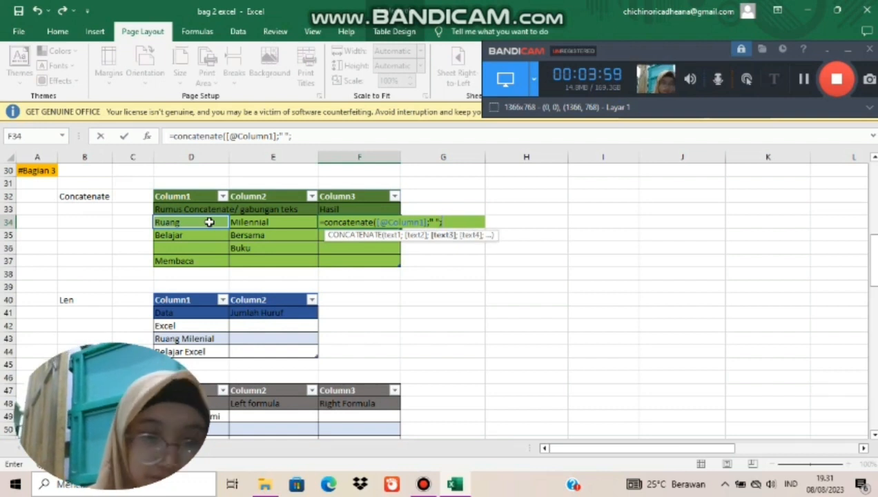
click(263, 221)
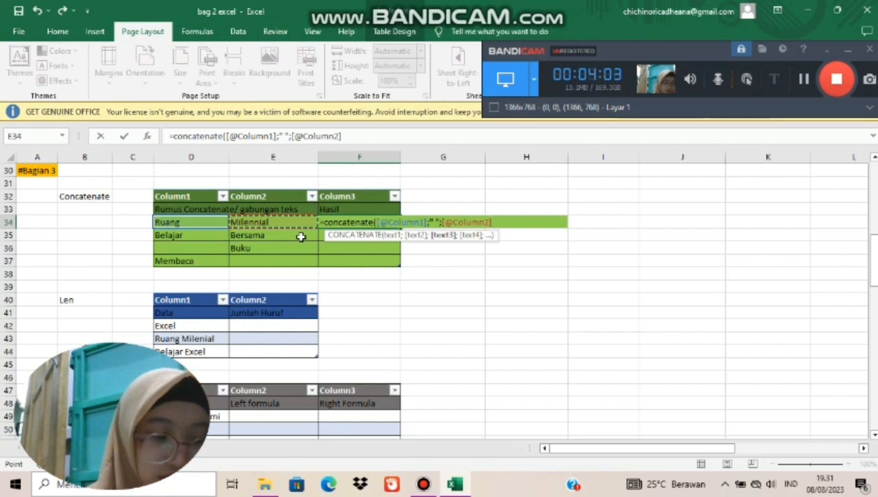
text())
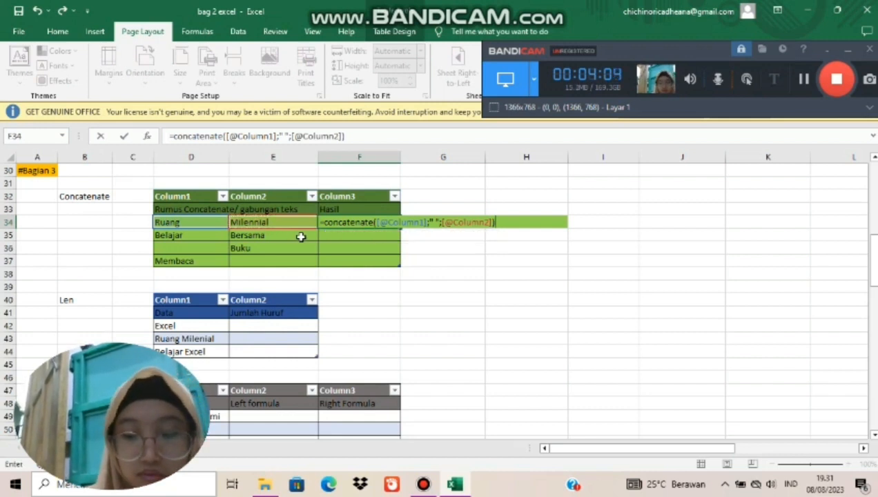
key(Return)
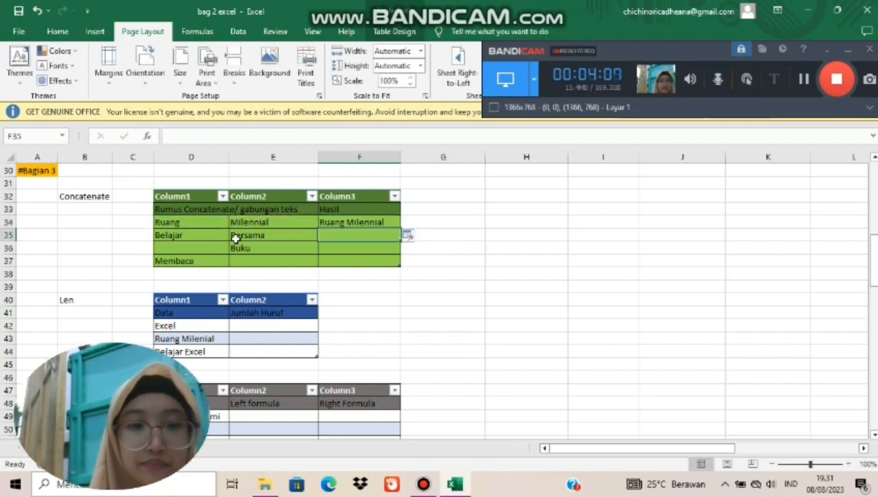
click(395, 224)
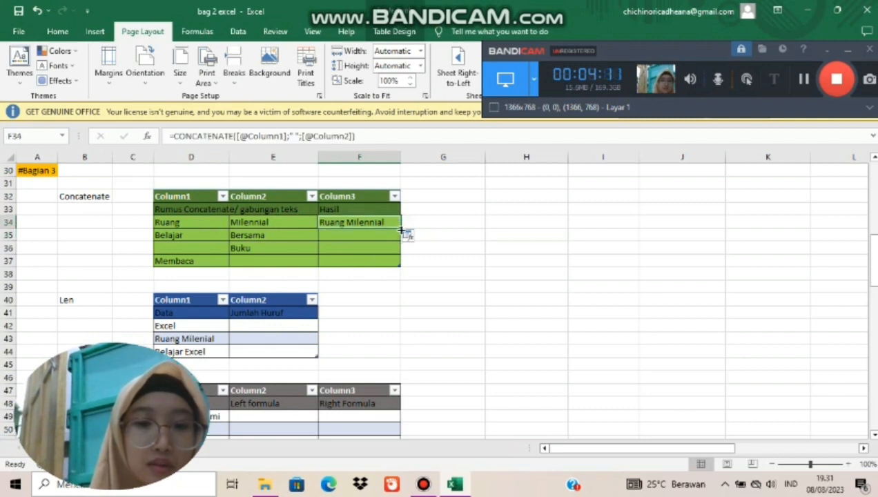
drag(399, 227, 397, 262)
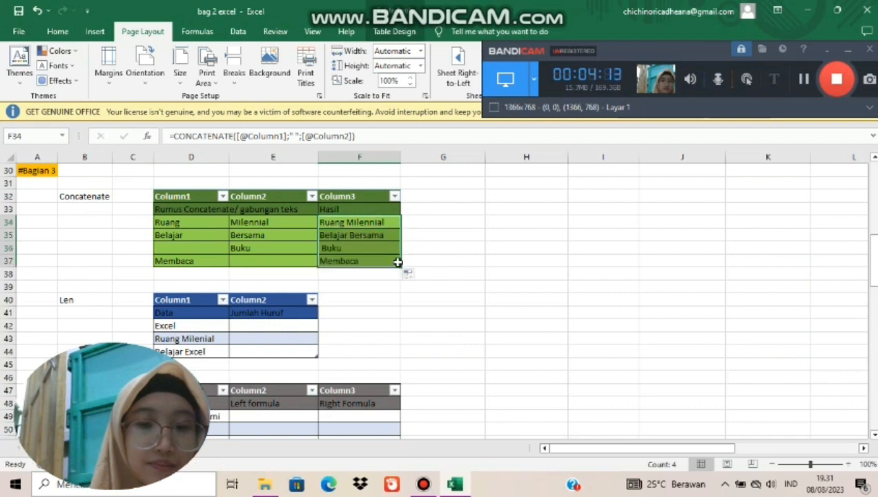
Step: In the Len table's Jumlah Huruf column, count the characters of each Data entry with LEN in E42 and fill down to E44
click(360, 285)
key(Down)
key(Down)
key(Down)
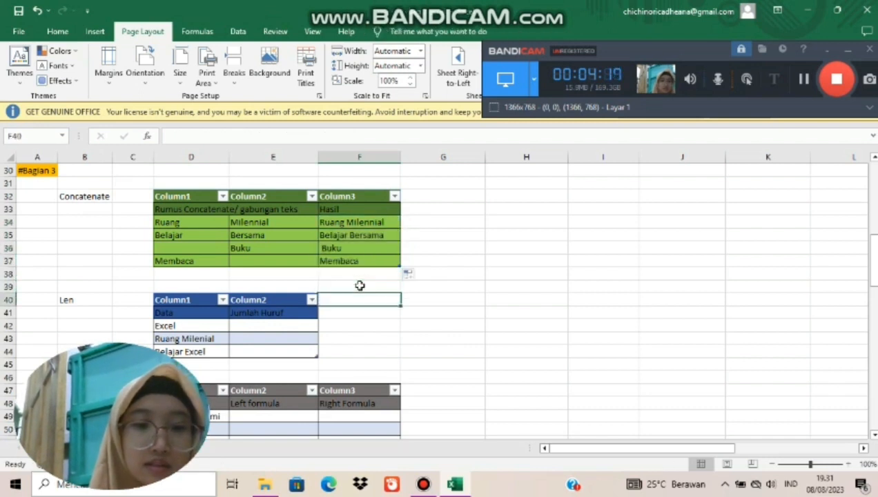
key(Down)
key(Down)
key(Down)
key(Down)
key(Down)
key(Down)
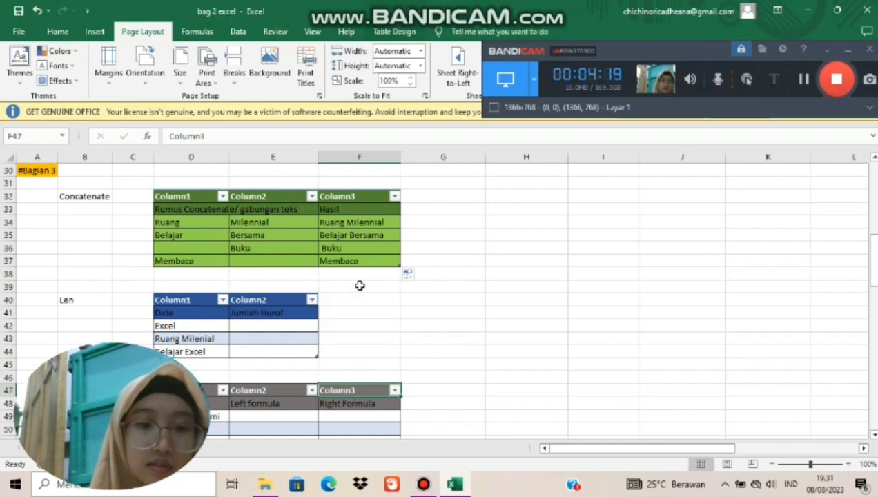
key(Down)
key(Down)
key(Down)
key(Down)
key(Down)
key(Down)
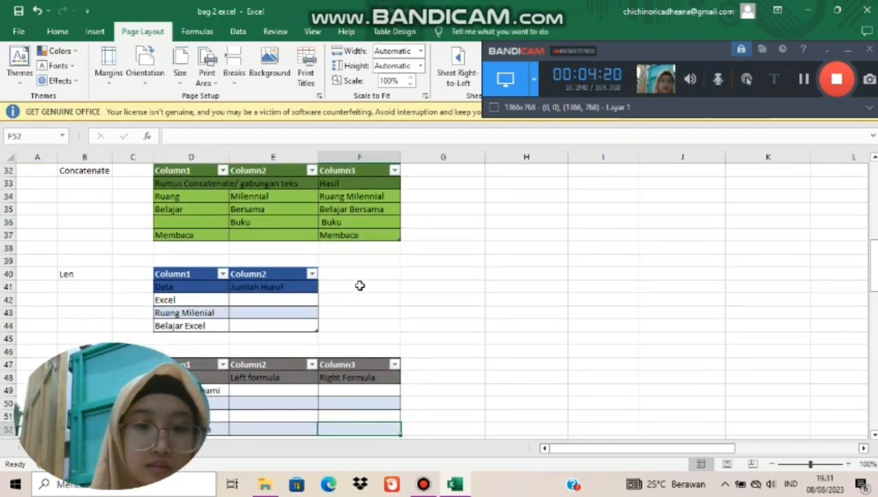
key(Down)
key(Down)
key(Down)
key(Down)
key(Down)
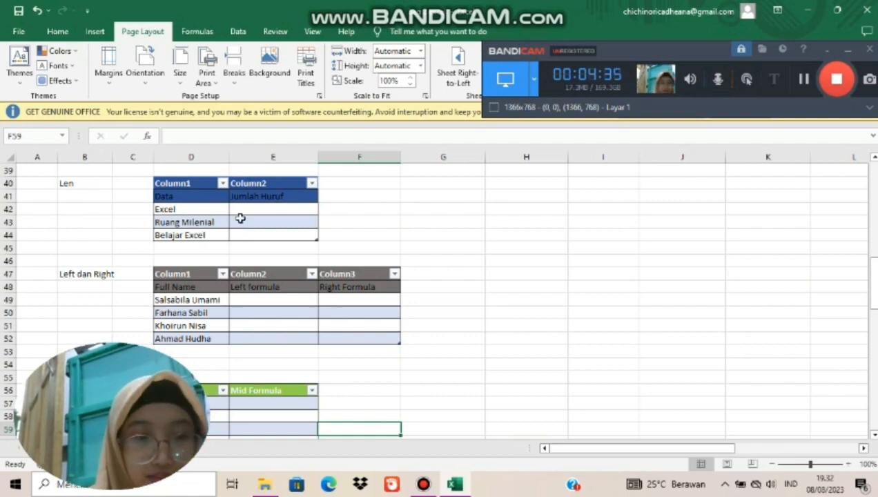
click(248, 213)
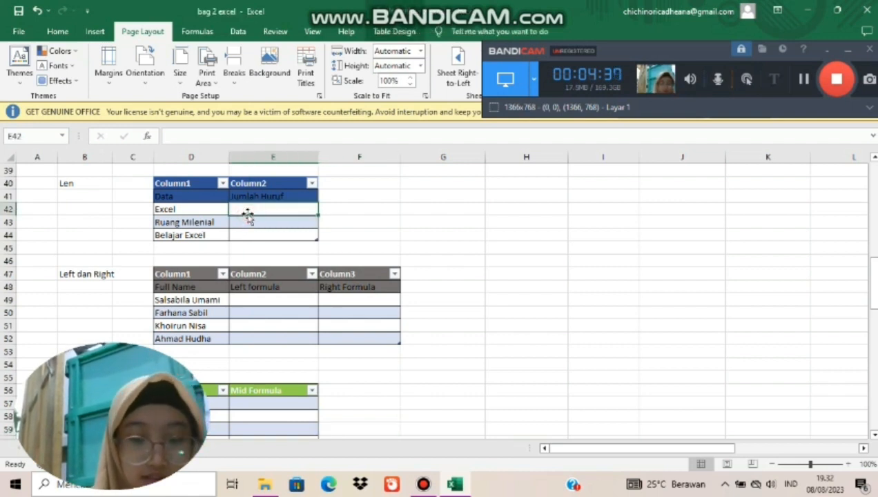
text(=len)
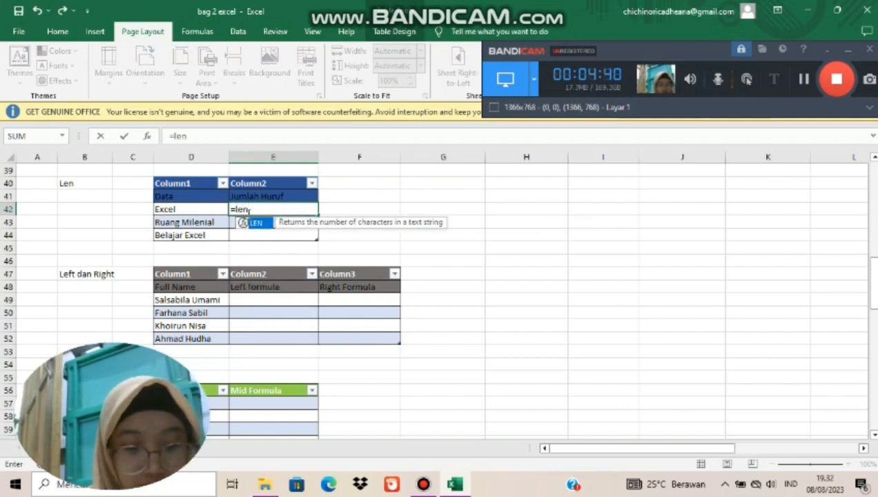
text(()
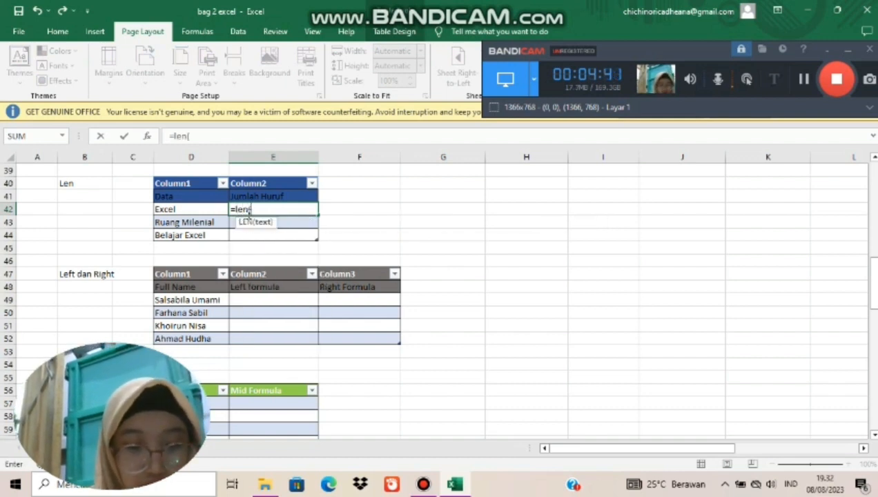
click(178, 209)
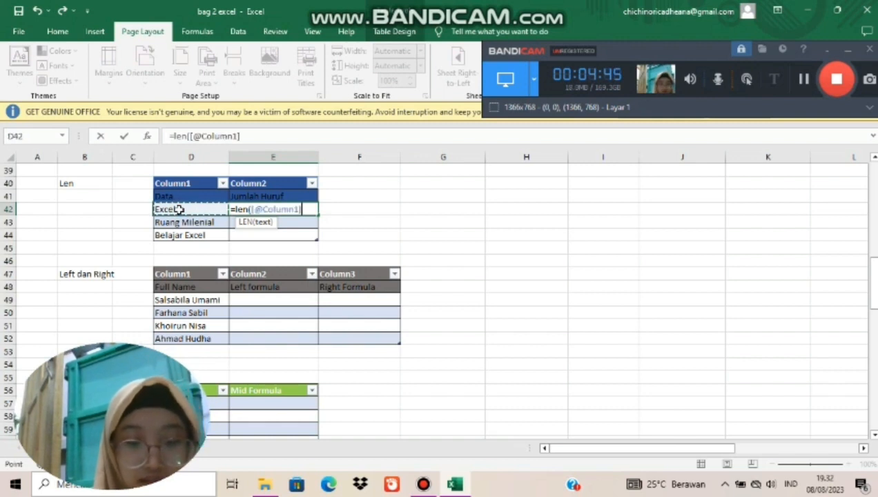
text())
key(Return)
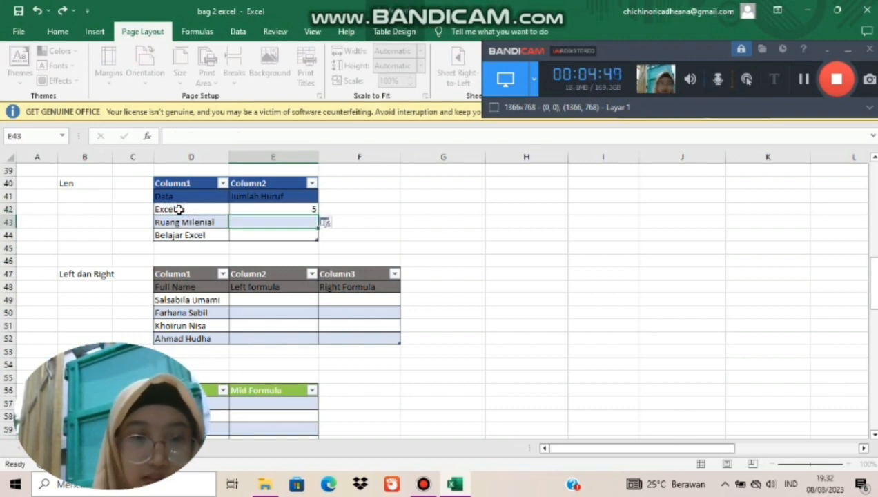
click(278, 209)
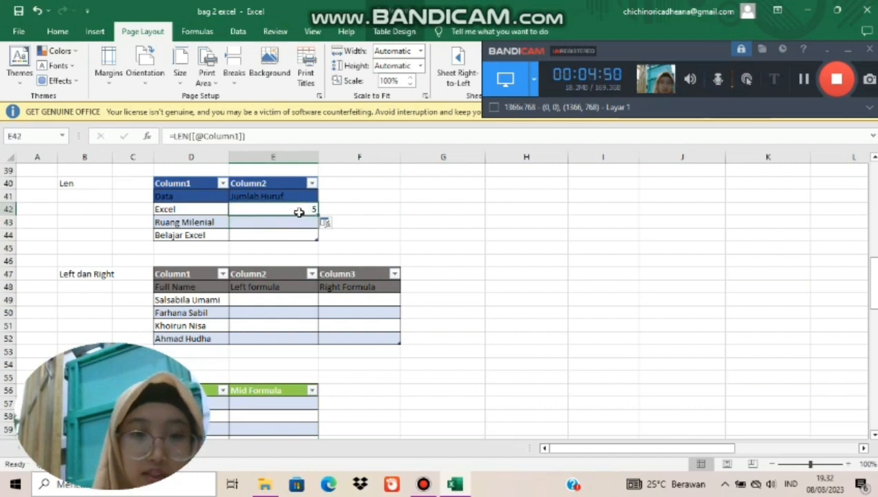
drag(317, 215, 314, 238)
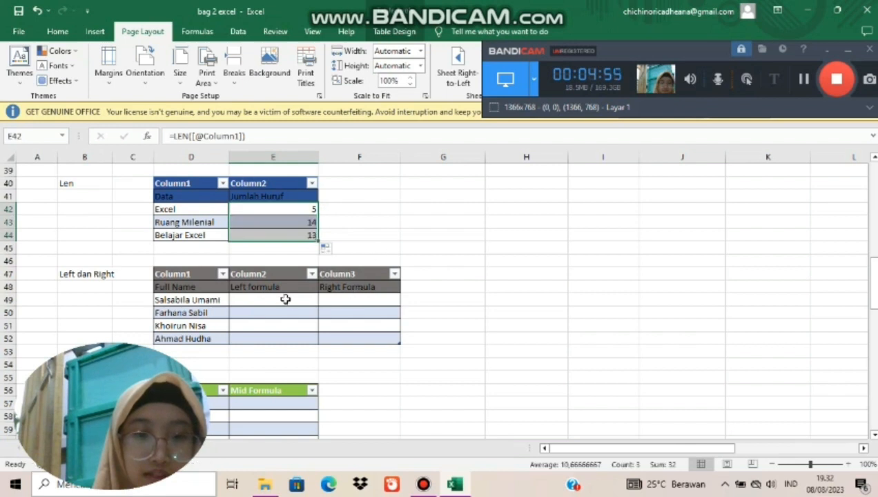
Step: In the Left formula column, extract the first 6 characters of each full name with LEFT in E49 and fill down to E52
click(250, 299)
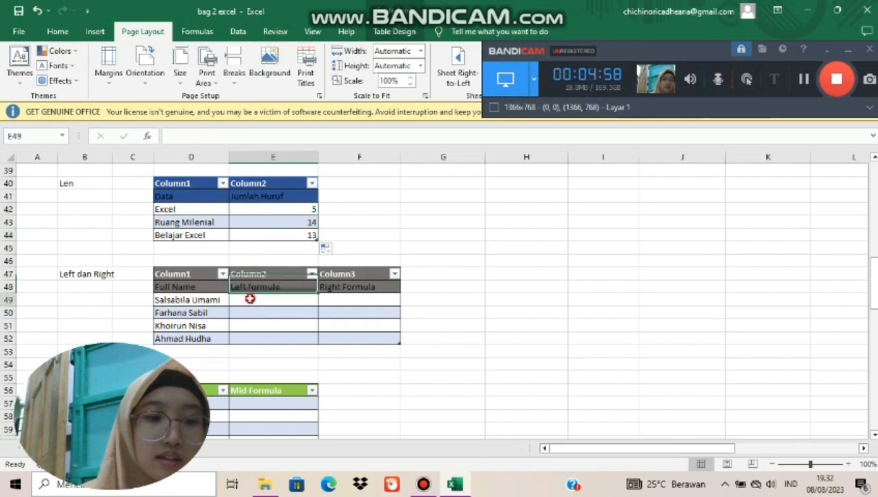
key(Return)
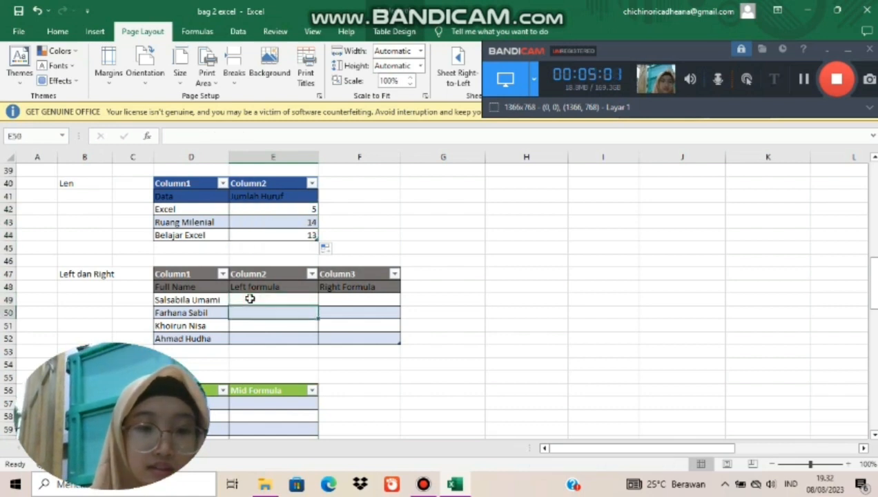
click(250, 299)
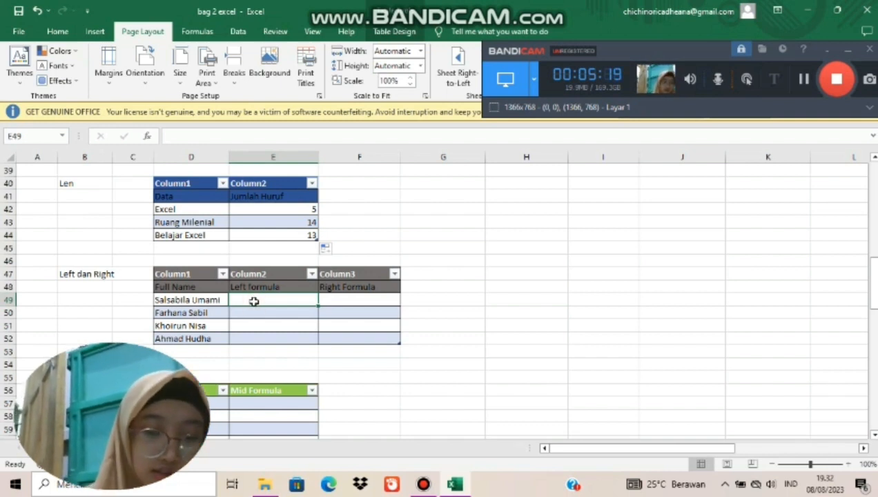
text(=)
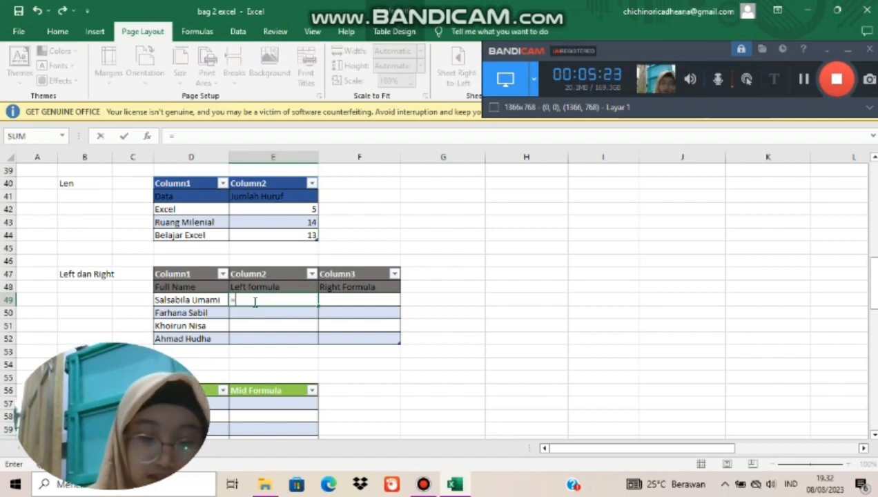
text(left)
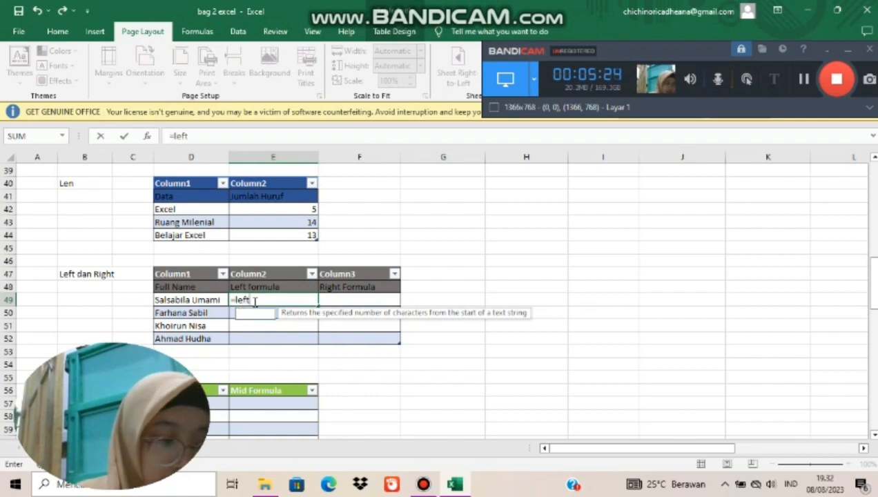
text(()
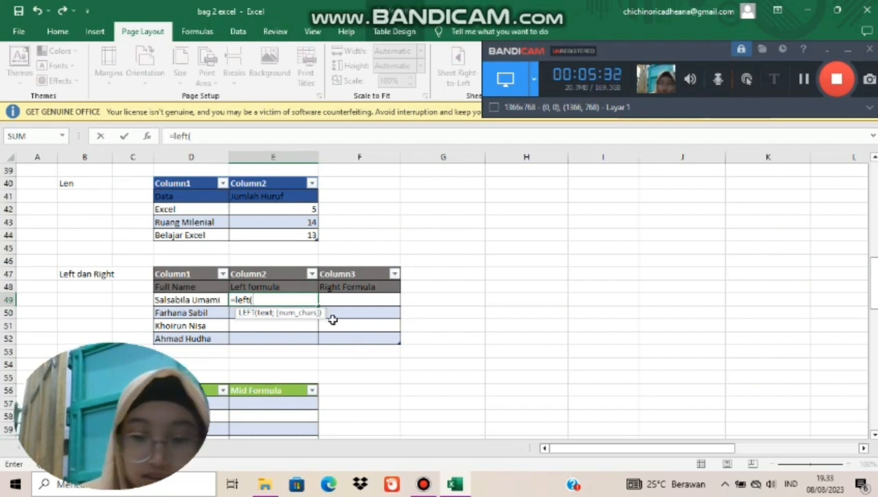
click(208, 299)
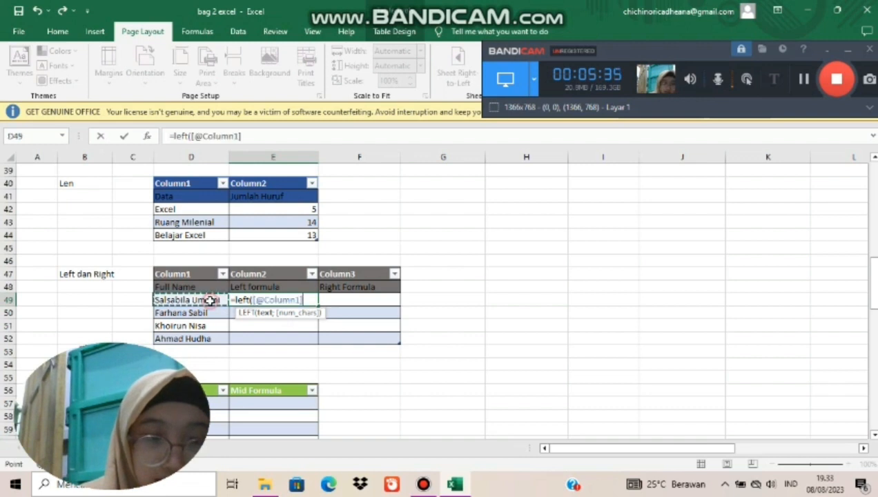
text(;)
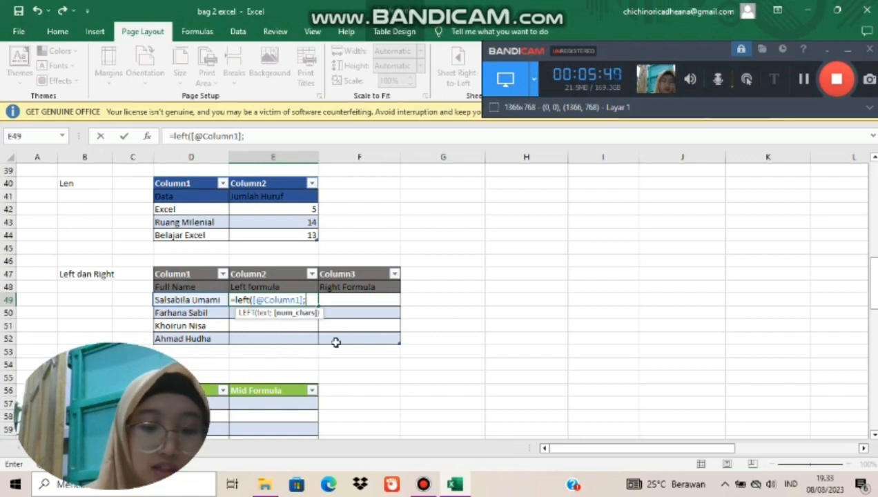
text(6)
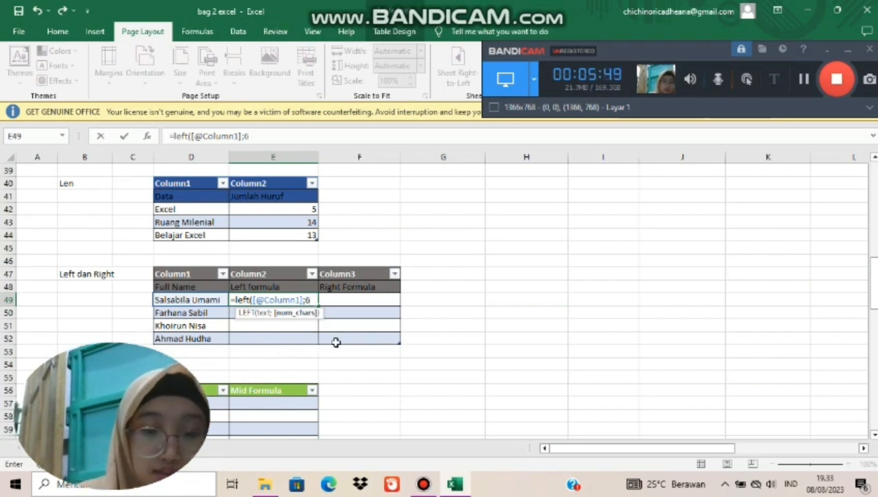
text())
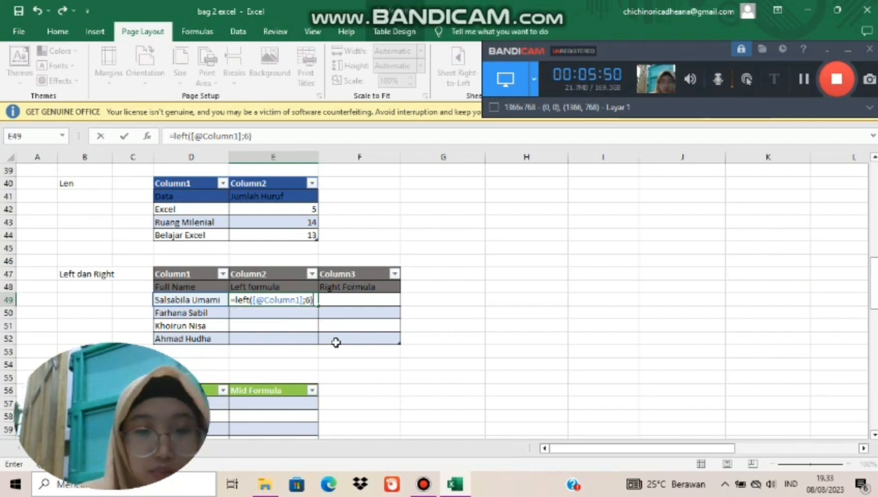
key(Return)
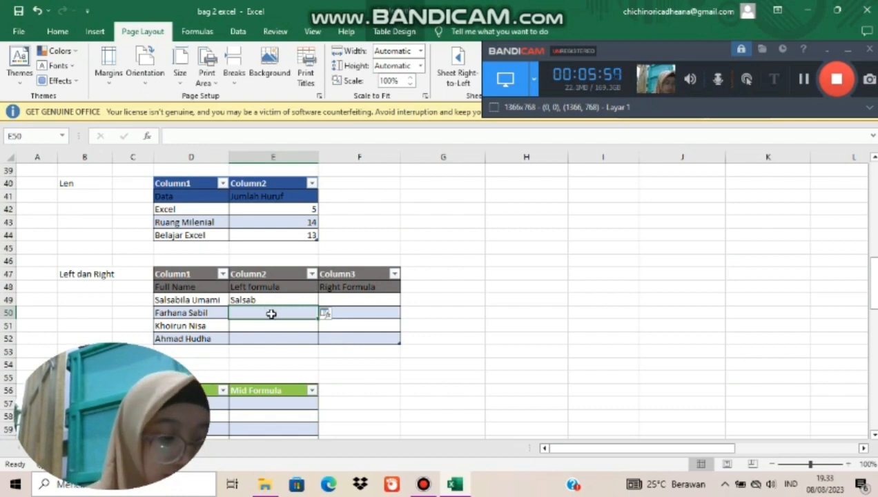
click(300, 297)
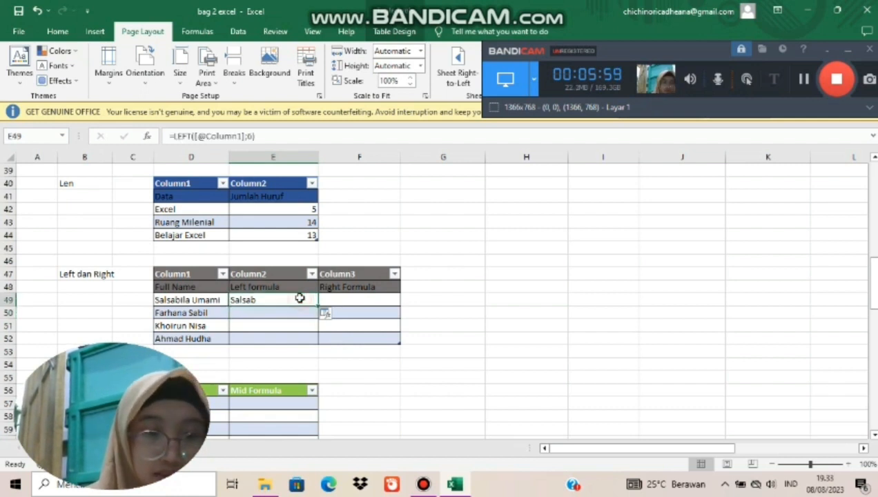
drag(318, 306, 317, 342)
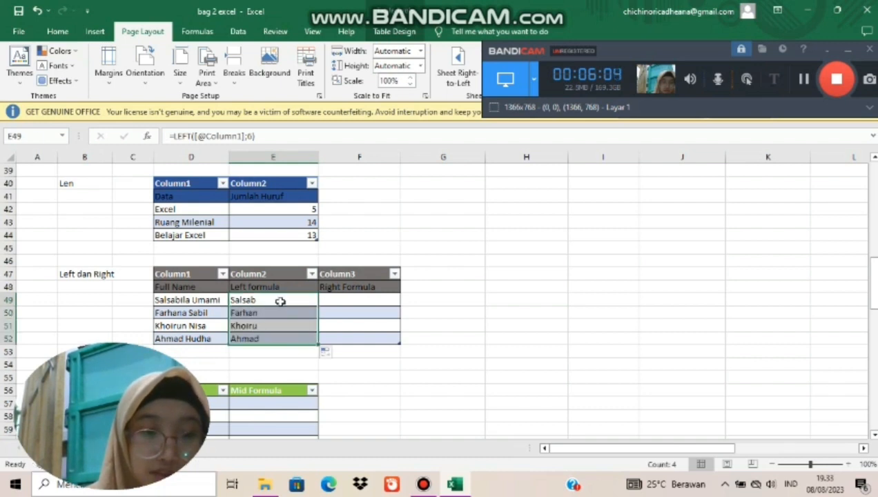
Step: In the Right Formula column, extract the last 6 characters of each full name with RIGHT in F49 and fill down to F52
click(357, 299)
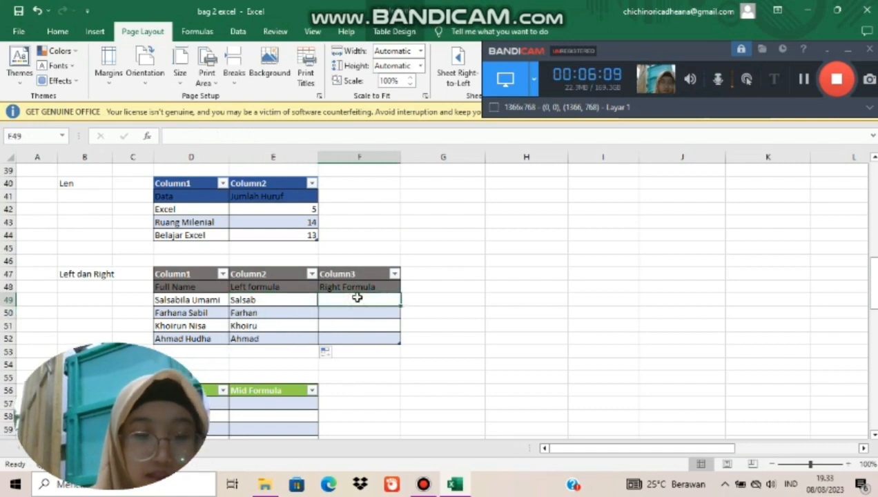
text(=)
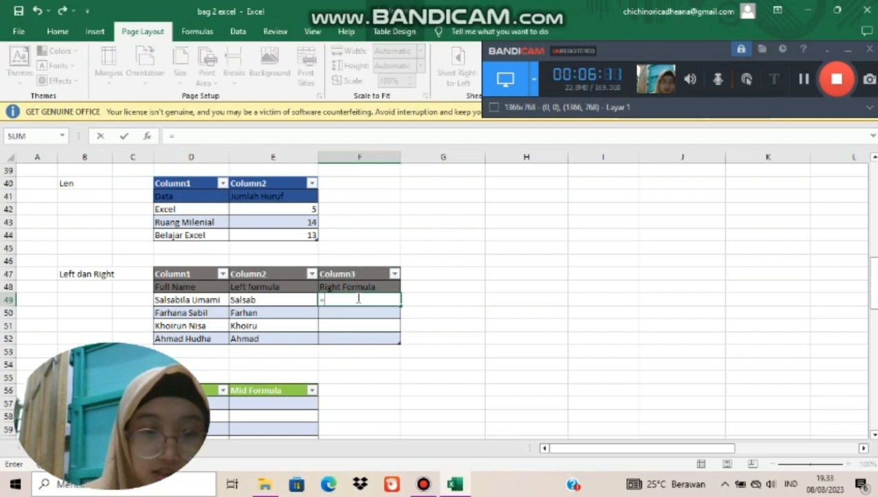
text(r)
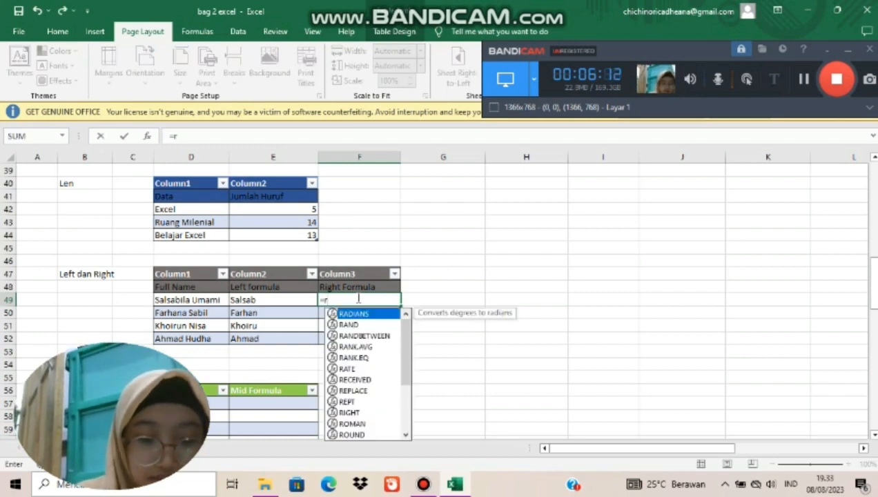
text(ight()
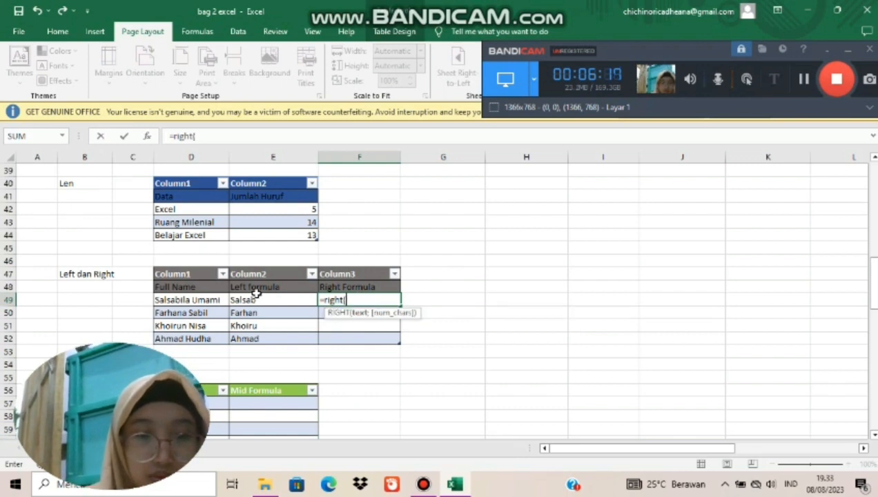
click(209, 300)
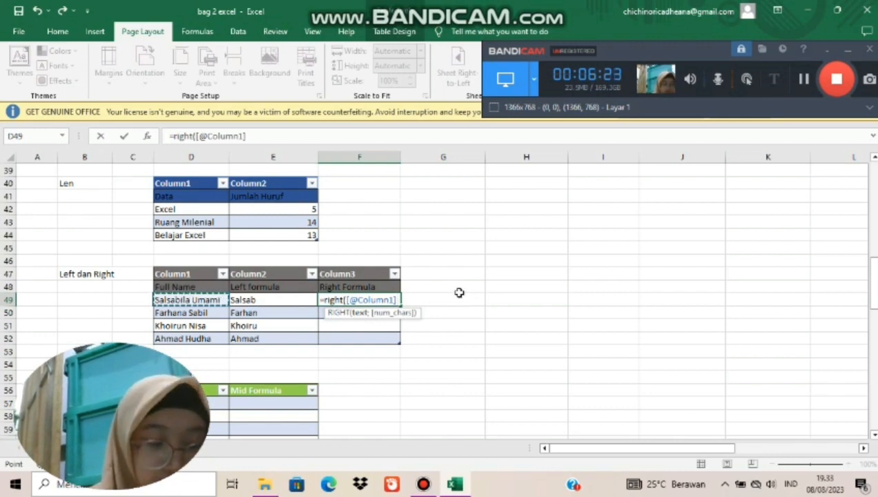
text(;)
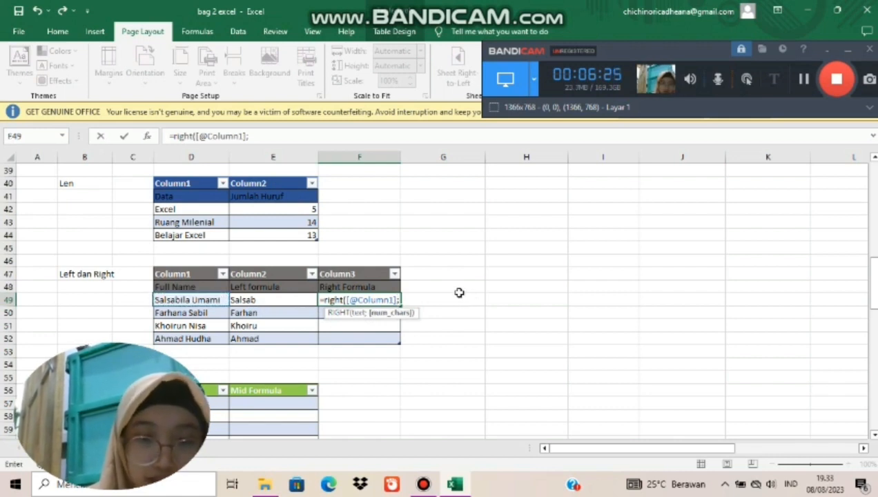
text(6)
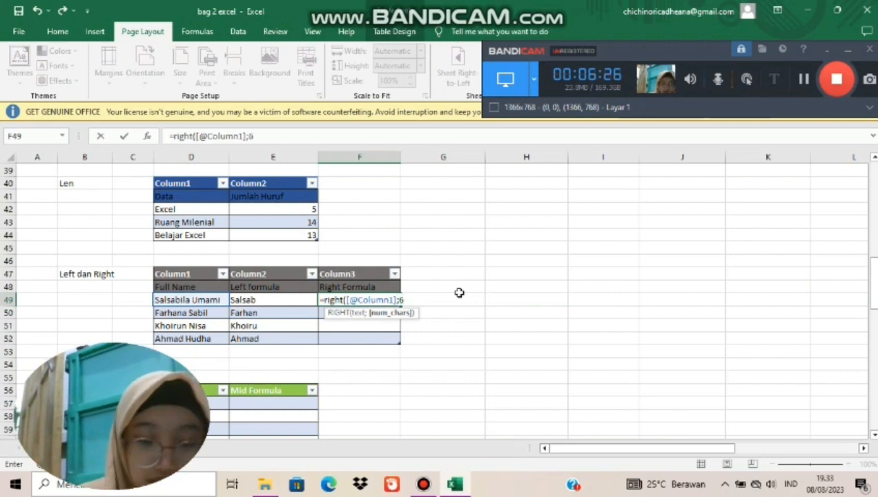
text())
key(ctrl+Return)
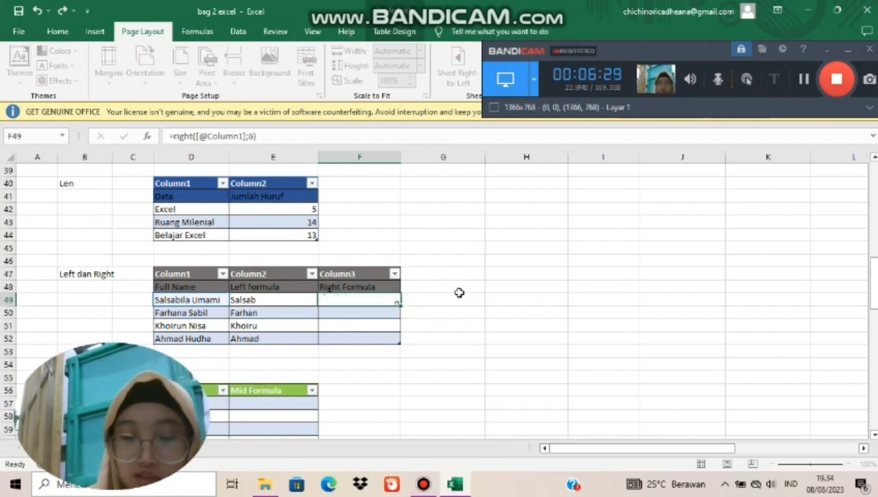
click(374, 301)
drag(400, 306, 397, 341)
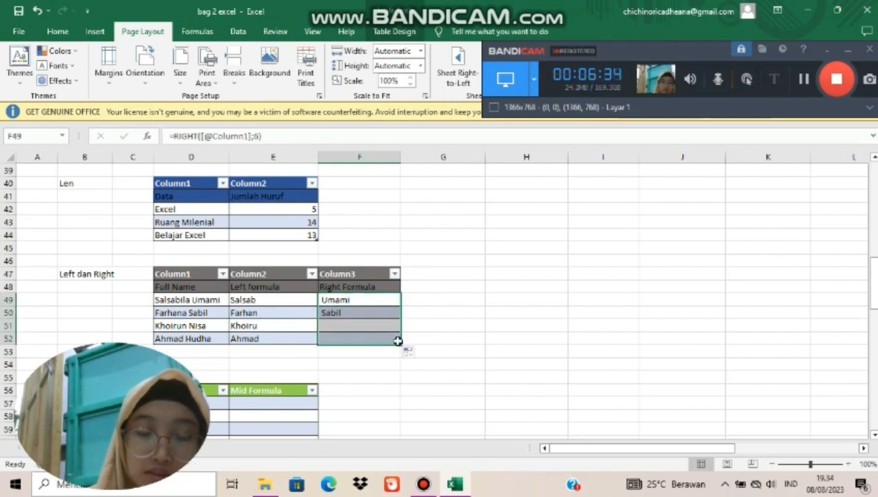
Step: In the Mid table's Mid Formula column, extract 4 characters from position 3 of each Data entry with MID in E57
click(368, 362)
key(Down)
key(Down)
key(Down)
key(Down)
key(Down)
key(Down)
key(Down)
key(Down)
key(Down)
key(Down)
key(Down)
key(Down)
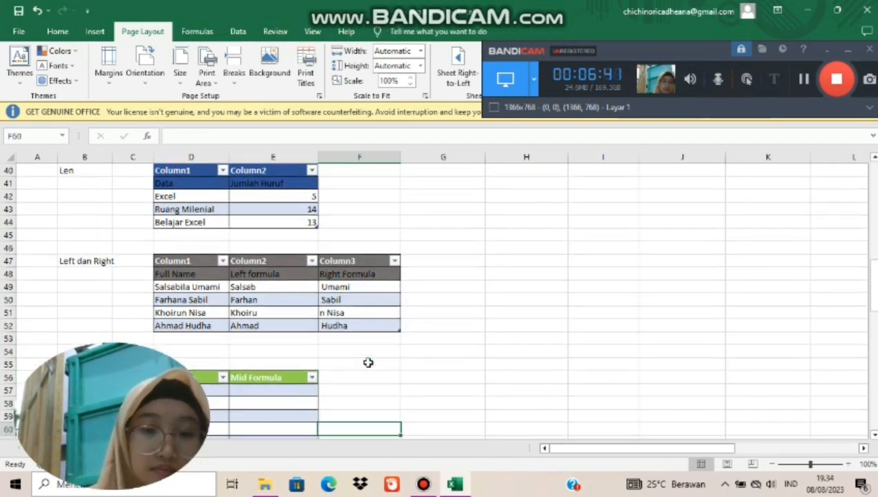
key(Down)
key(Down)
key(Down)
key(Down)
key(Down)
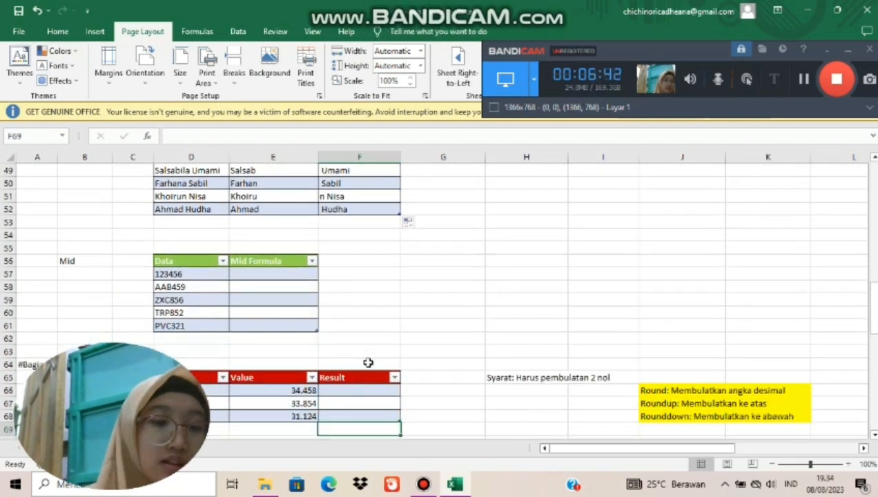
key(Down)
key(Down)
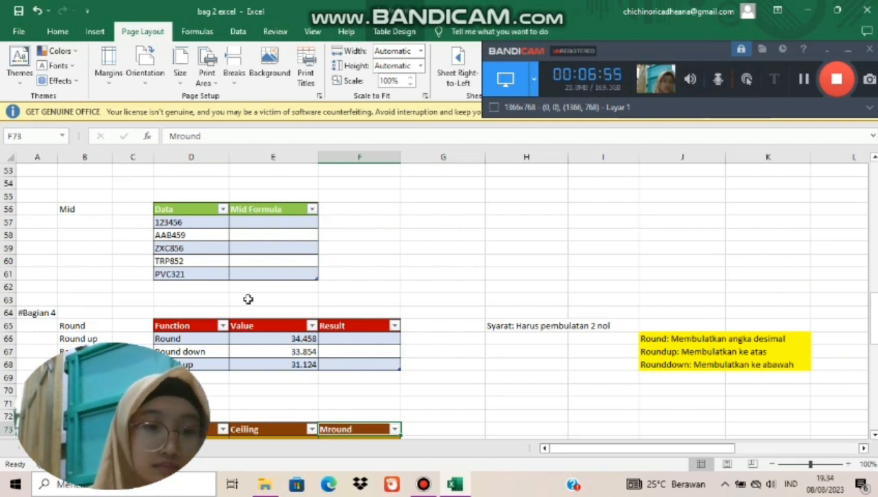
click(247, 222)
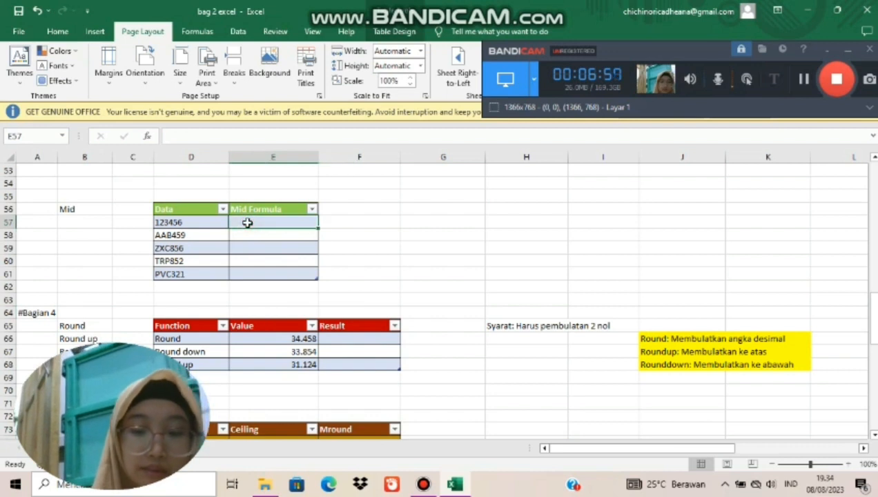
text(=mi)
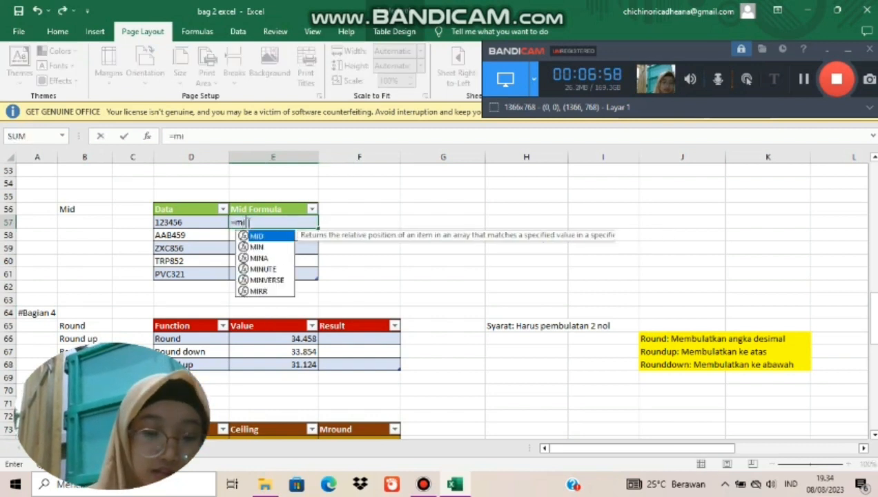
text(d()
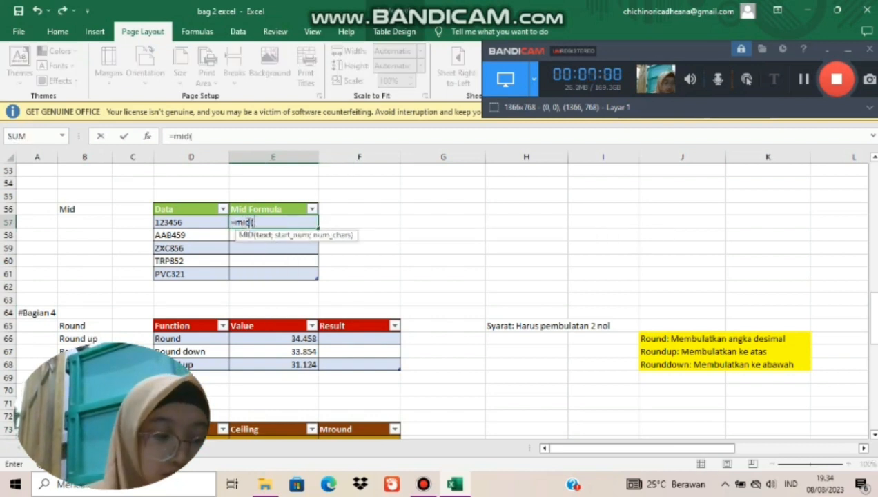
click(180, 224)
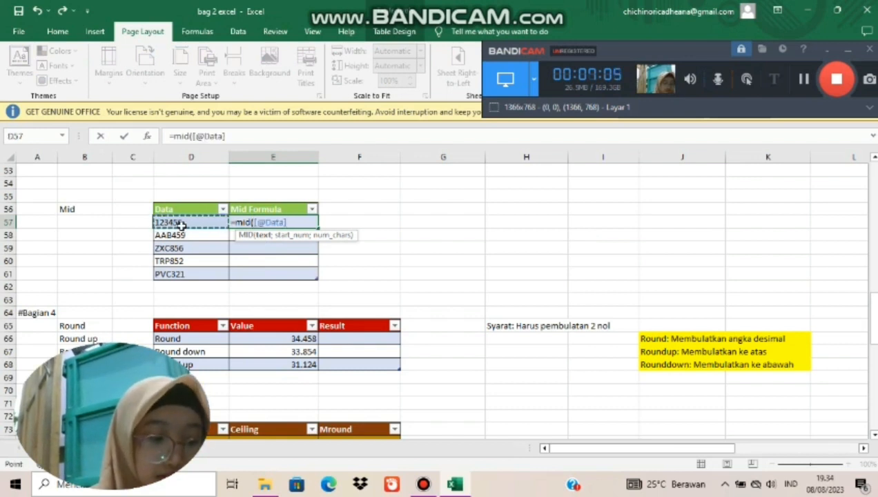
text(;)
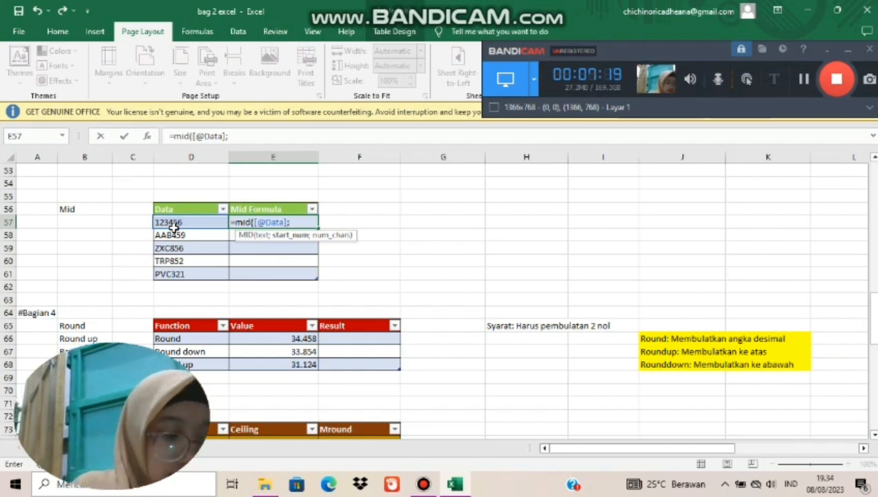
text(3;4)
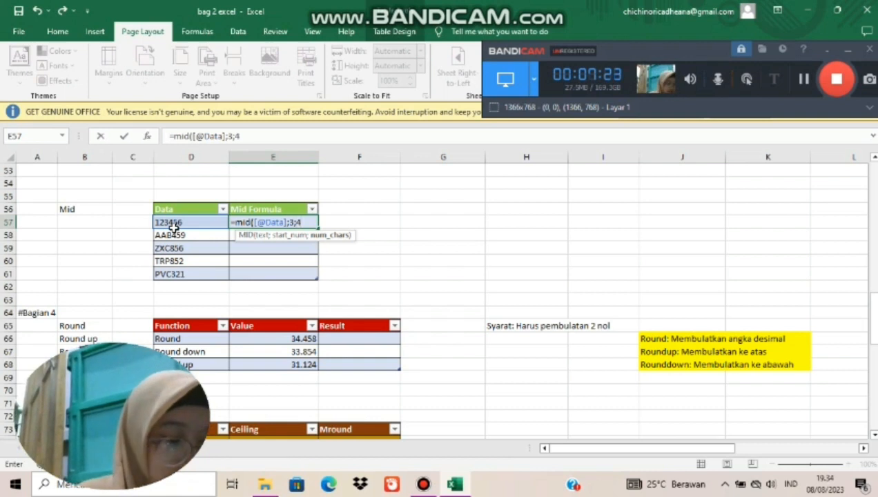
text())
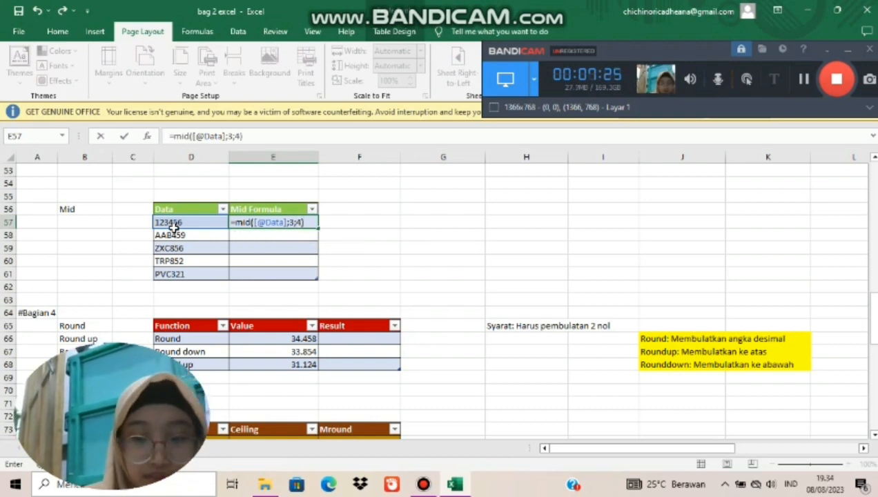
key(Return)
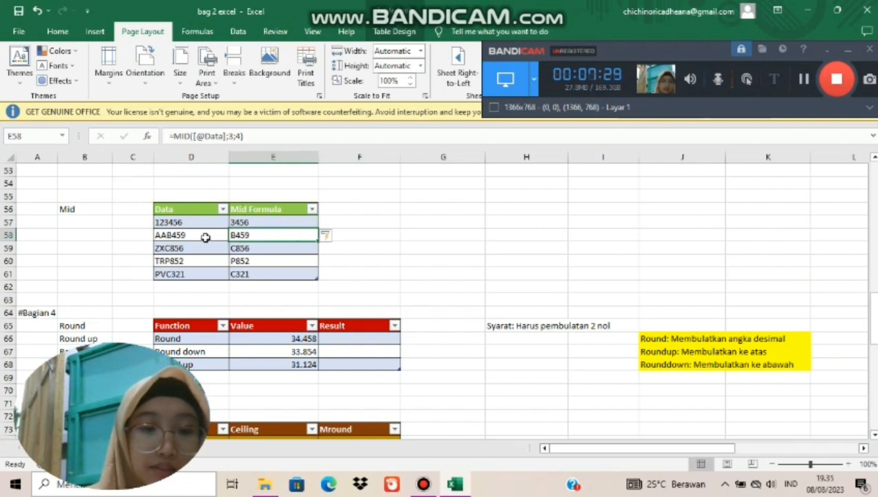
Step: In the Round row's Result cell F66, round the Value with ROUND using -2 as the number of digits
key(Down)
key(Down)
key(Down)
key(Down)
key(Down)
key(Down)
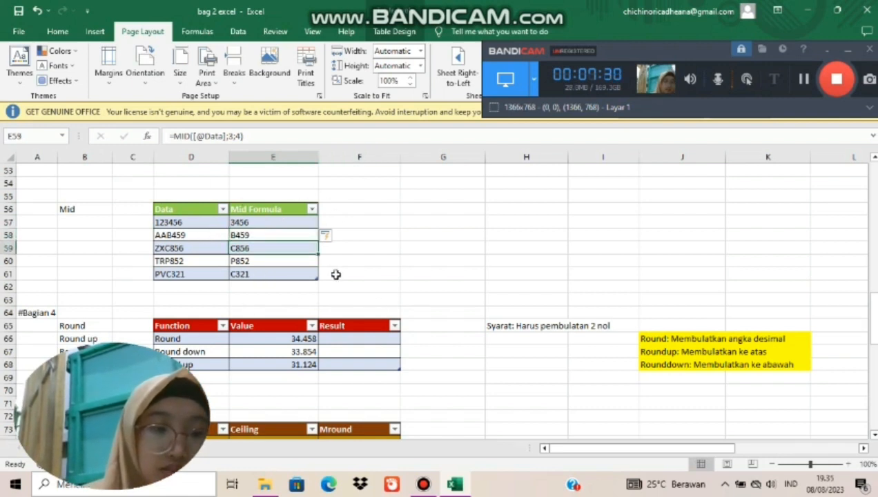
key(Down)
key(Down)
key(Down)
key(Down)
key(Down)
key(Down)
key(Down)
key(Down)
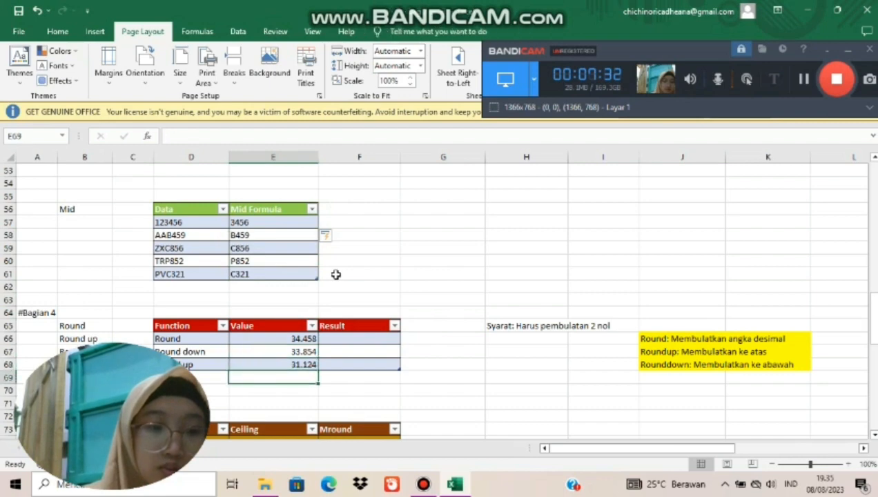
key(Down)
key(Down)
key(Down)
key(Down)
key(Down)
key(Down)
key(Down)
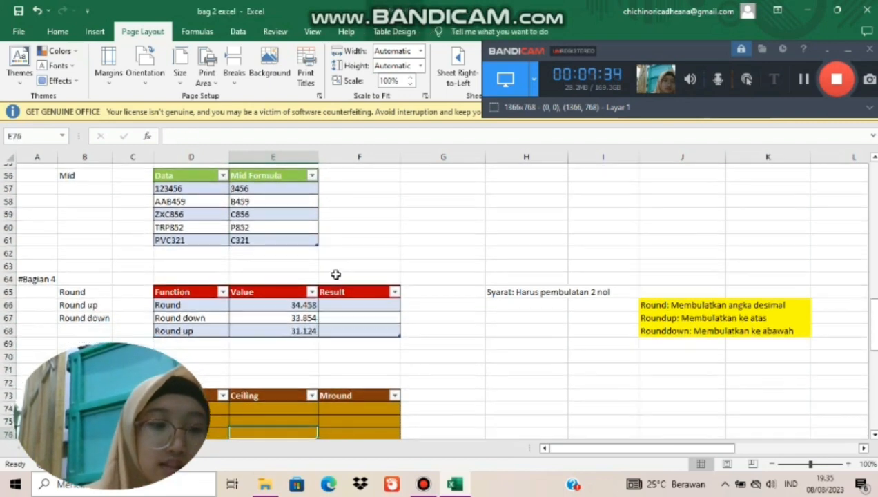
key(Down)
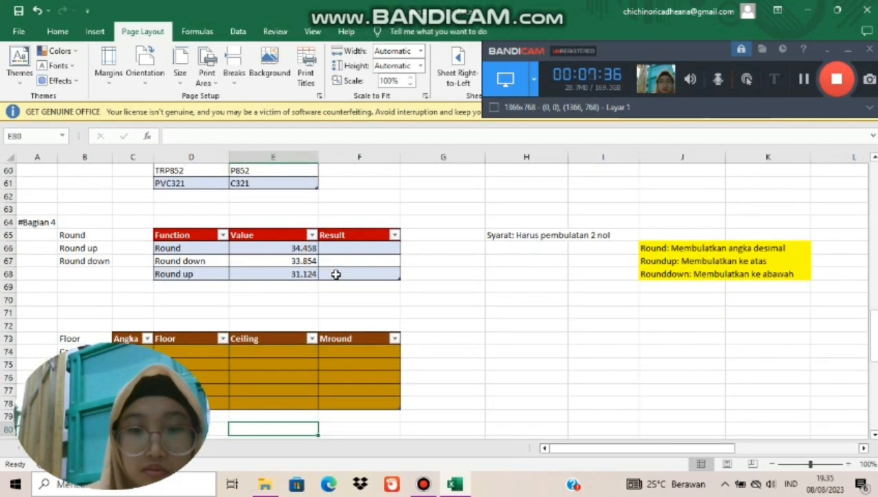
key(Down)
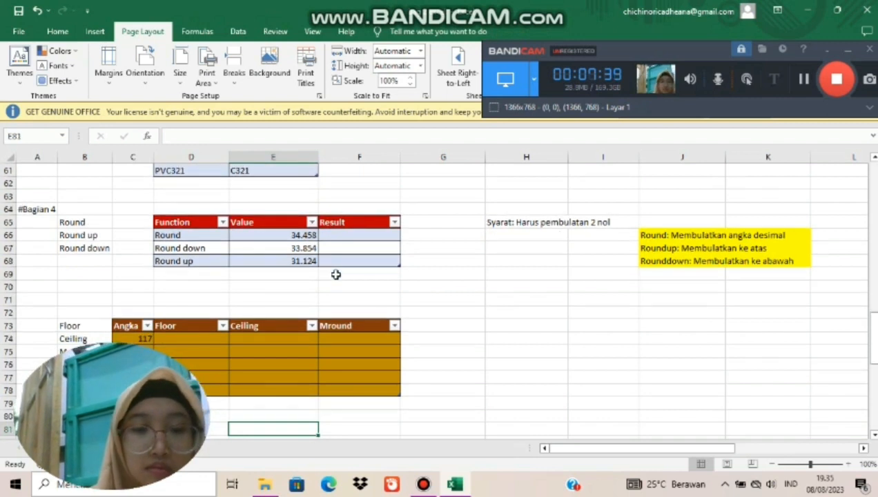
click(346, 235)
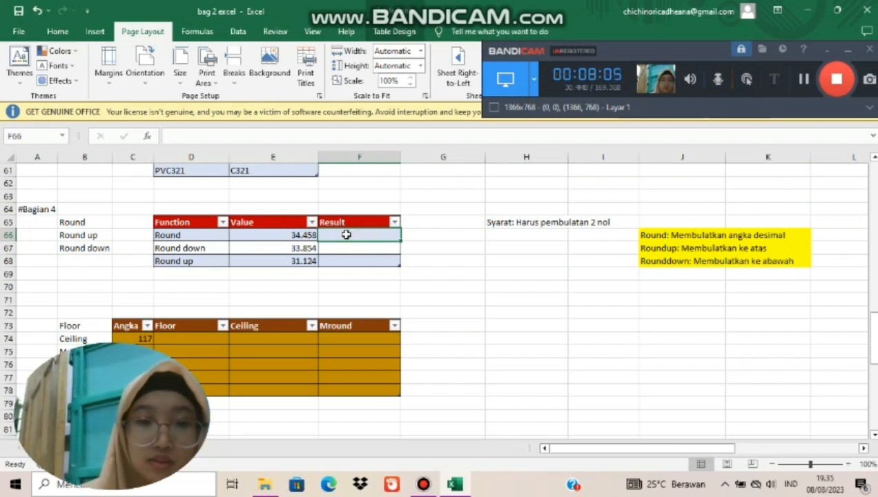
text(=)
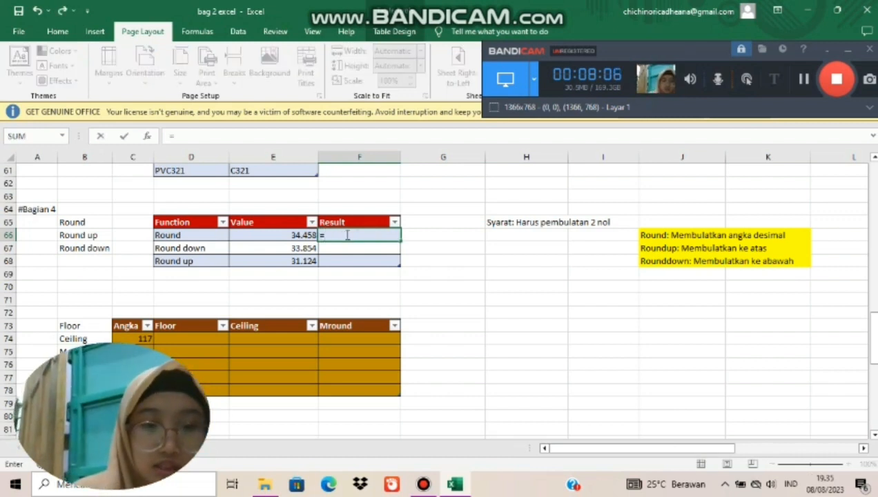
text(r)
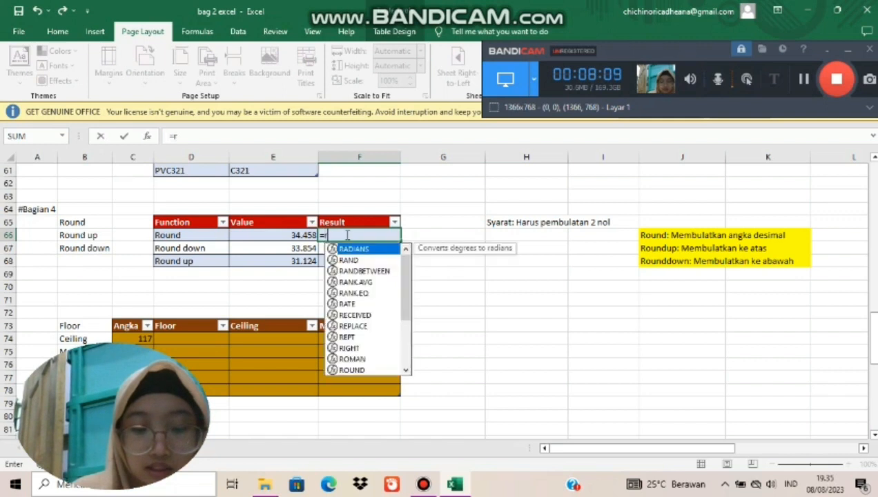
text(ound)
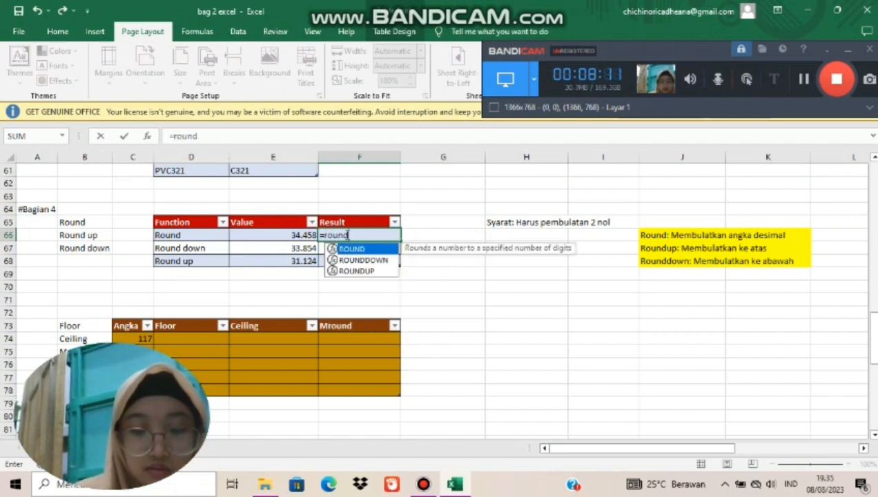
text(()
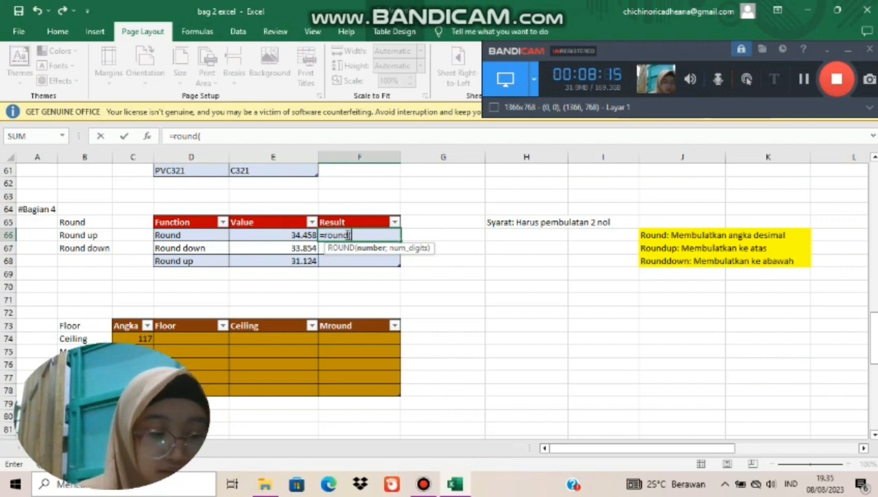
click(299, 236)
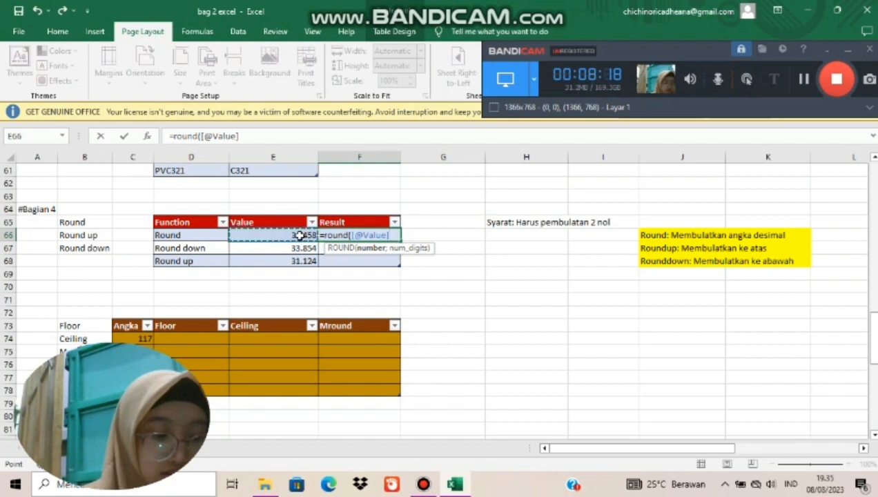
text(;)
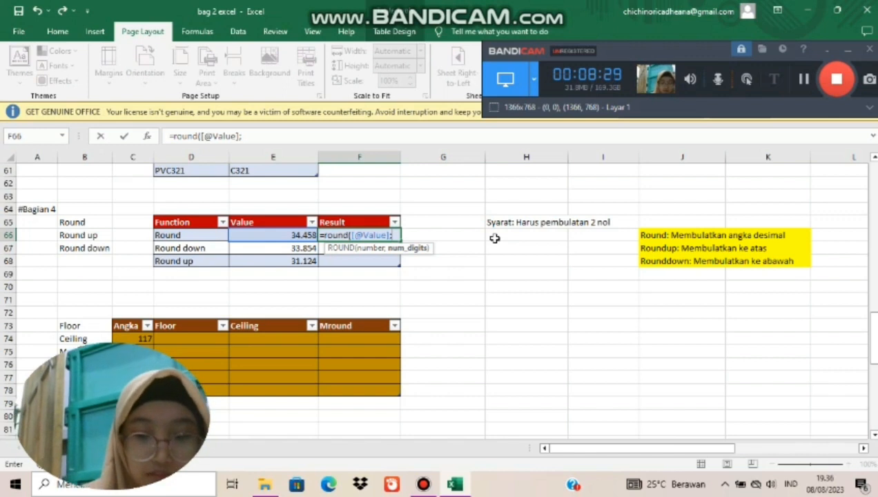
text(-2)
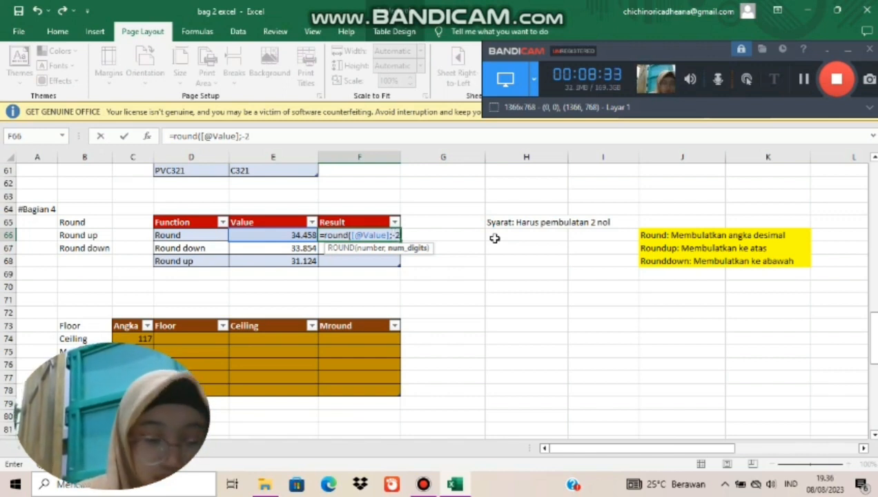
text())
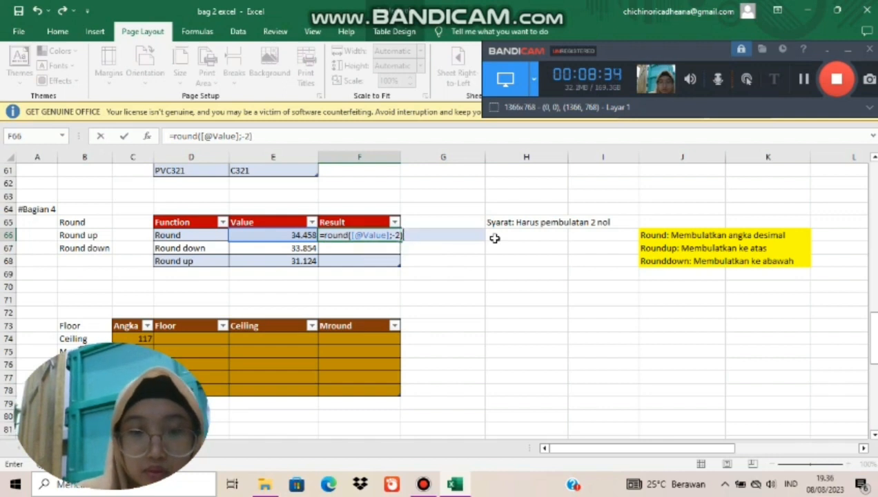
key(Return)
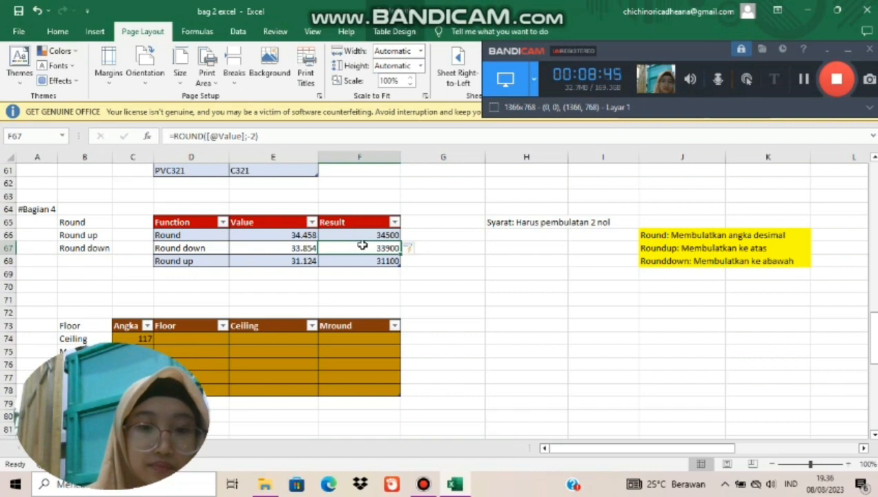
Step: Replace the Round down row's Result in F67 with a ROUNDDOWN of the Value using -2 as the number of digits
key(BackSpace)
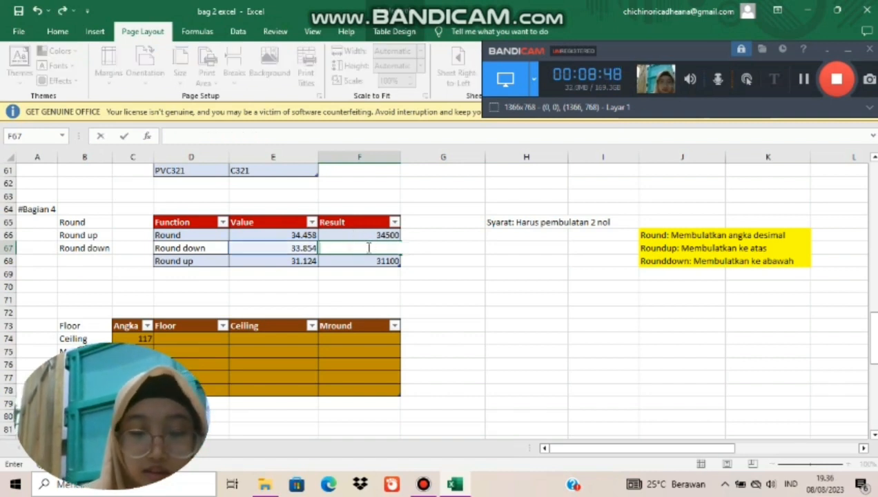
text(=)
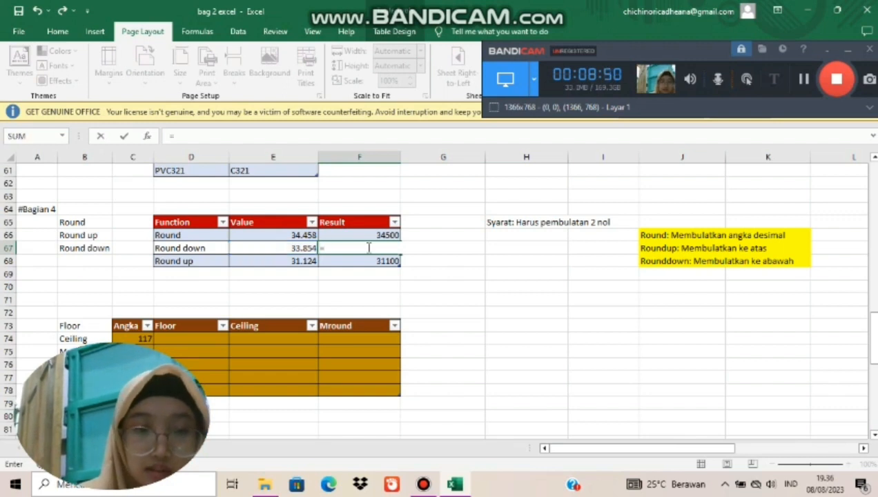
text(ro)
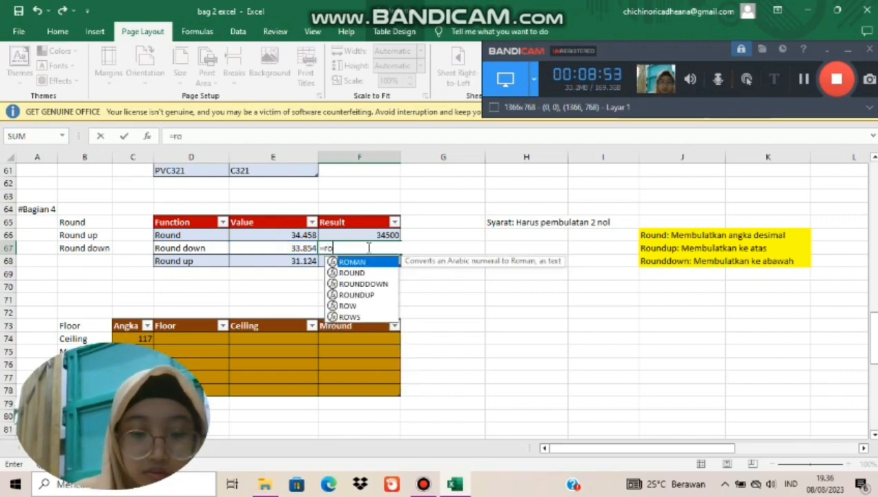
text(unddow)
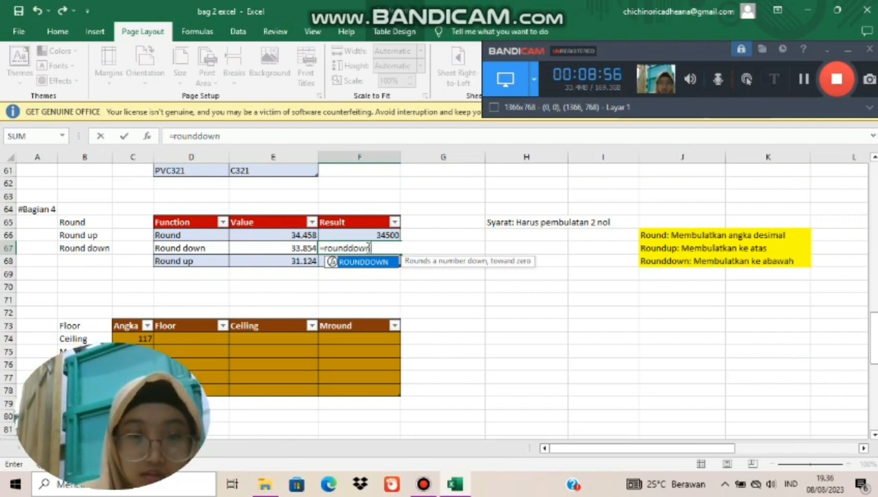
text(n()
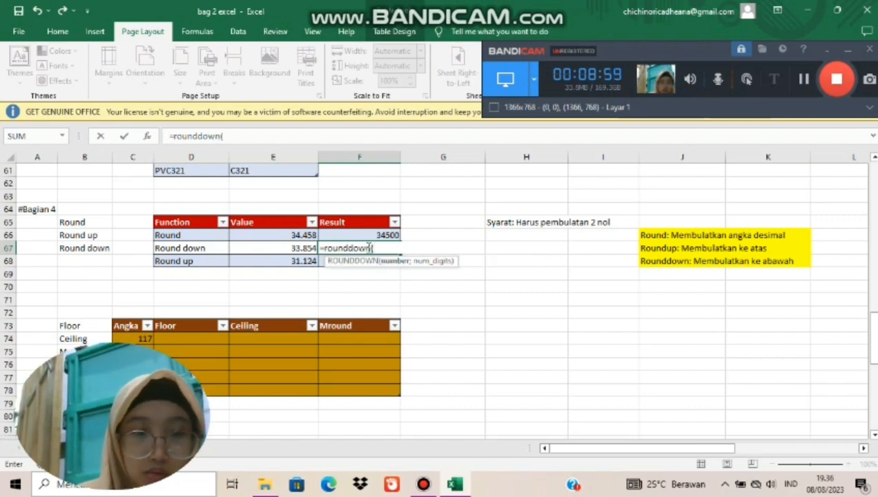
click(295, 249)
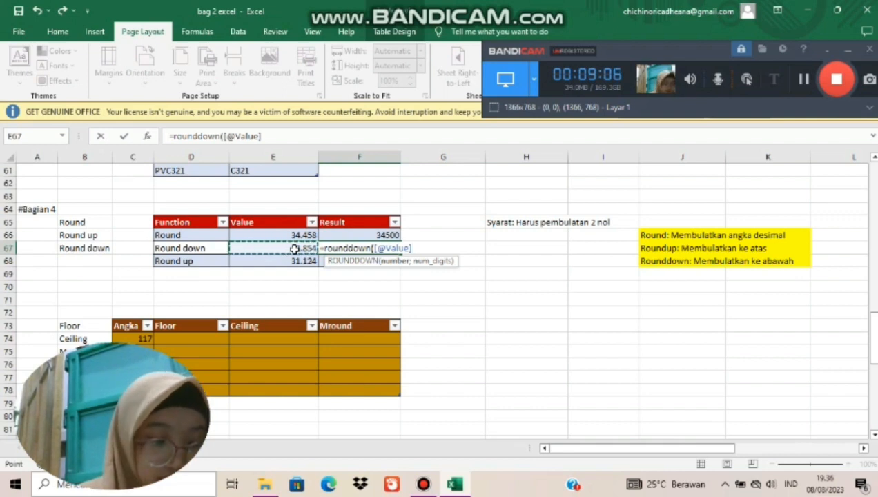
text(;-2)
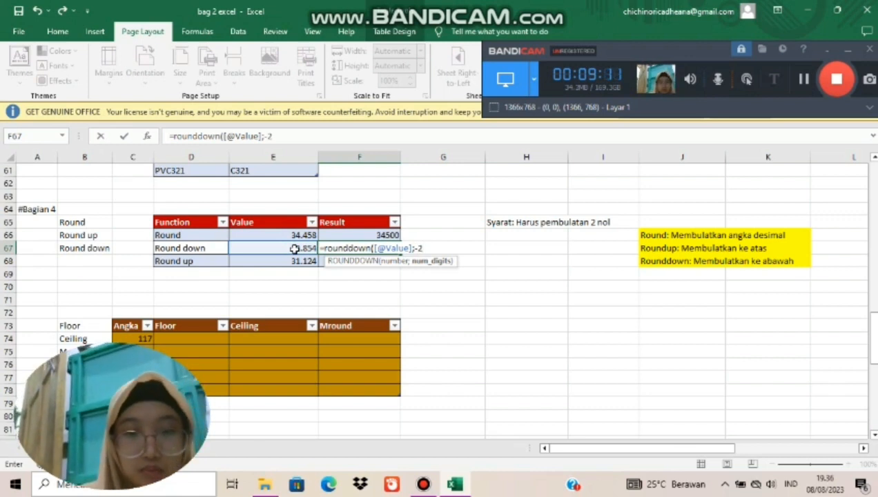
text())
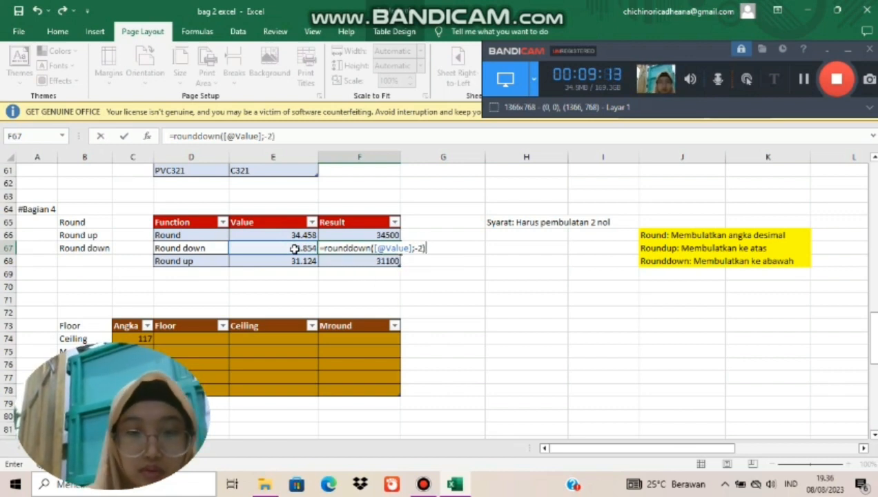
key(Return)
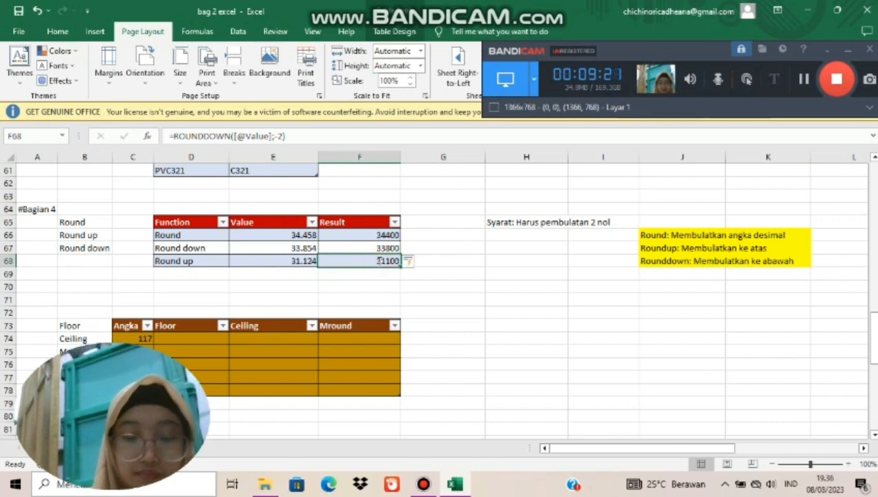
Step: Replace the Round up row's Result in F68 with a ROUNDUP of the Value using -2 as the number of digits
key(BackSpace)
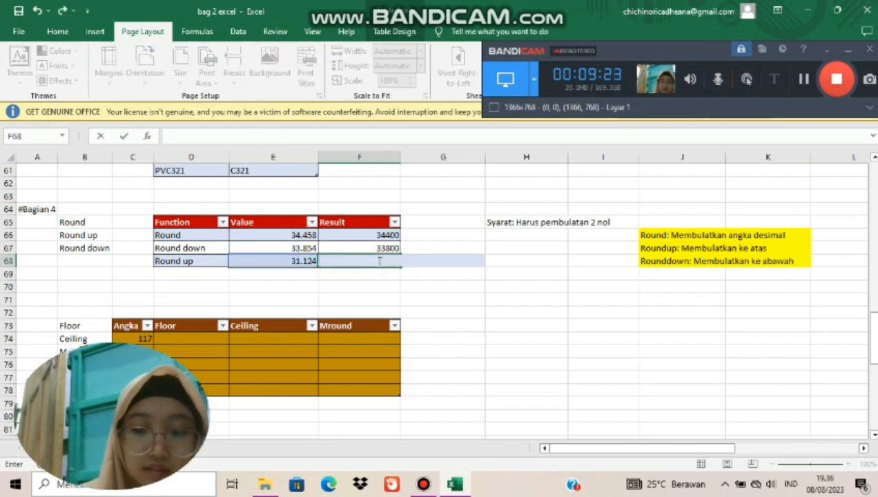
text(=)
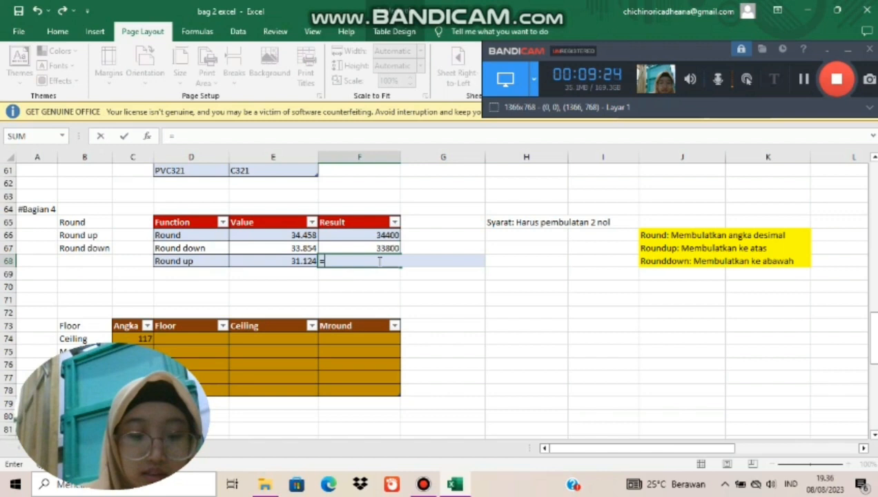
text(rou)
text(d)
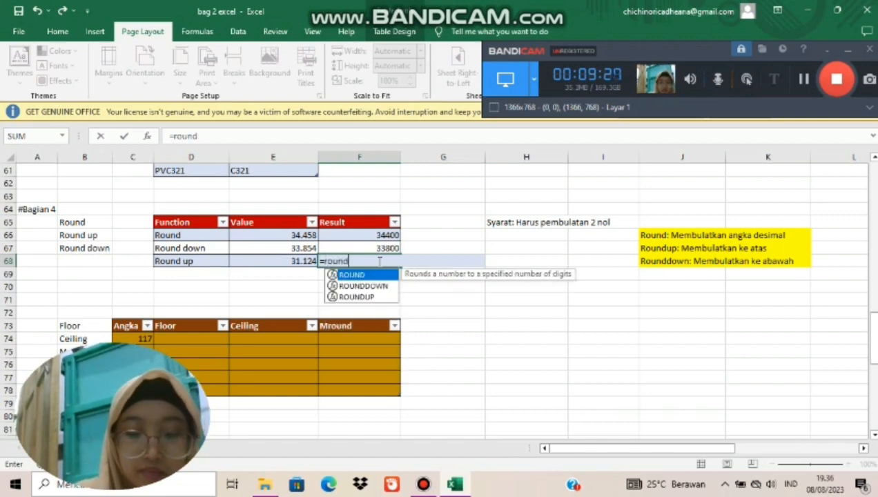
text(up)
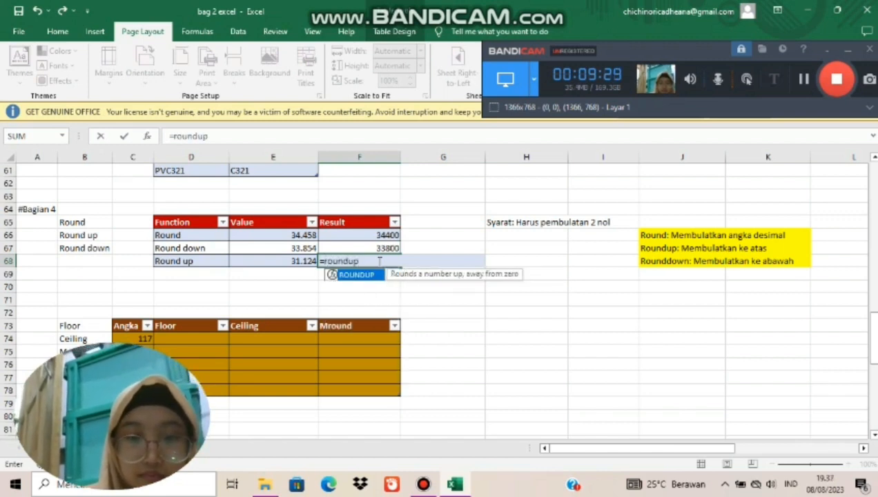
text(()
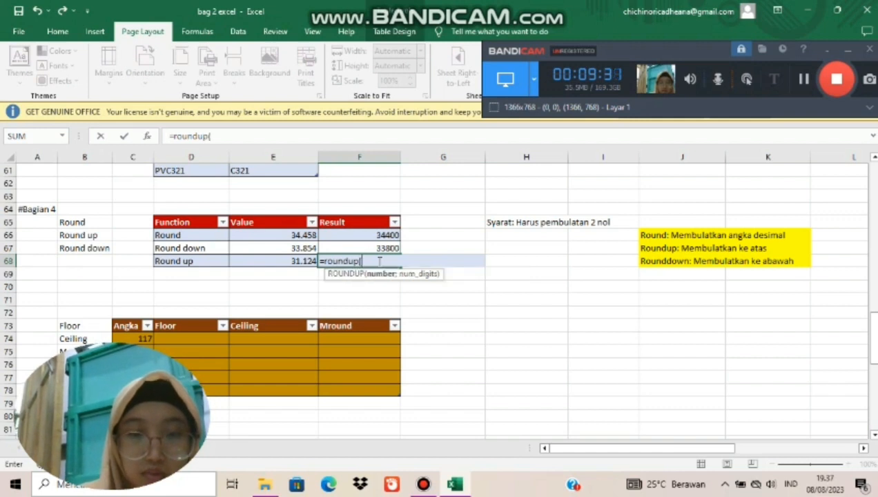
click(292, 261)
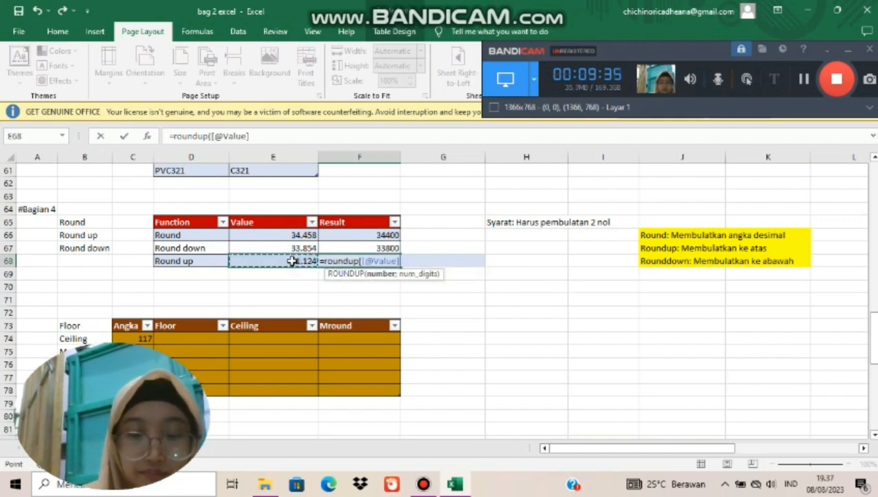
text(;)
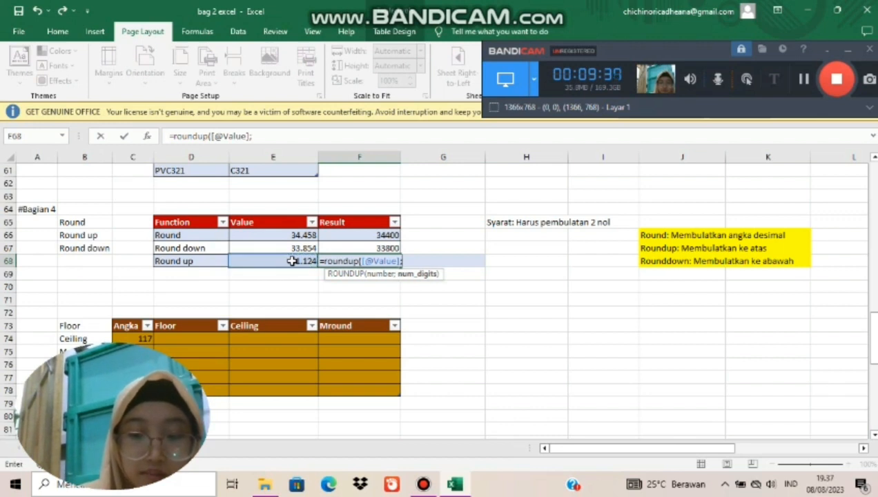
text(-2)
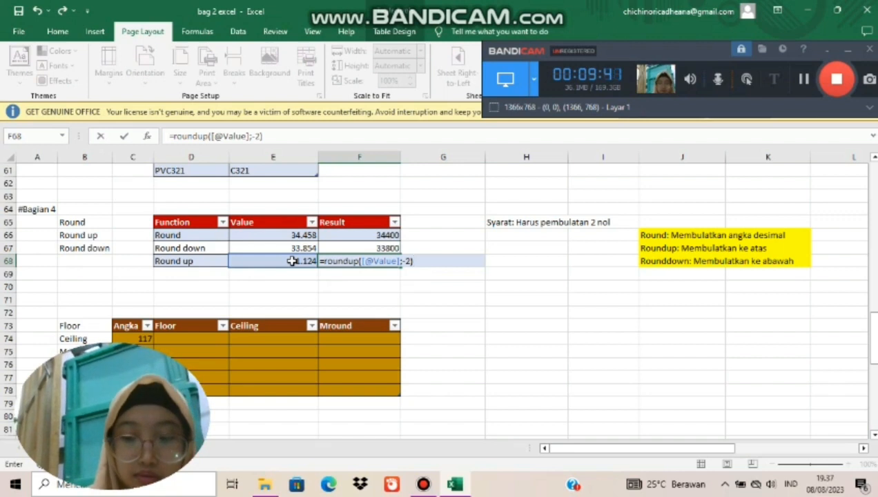
key(Return)
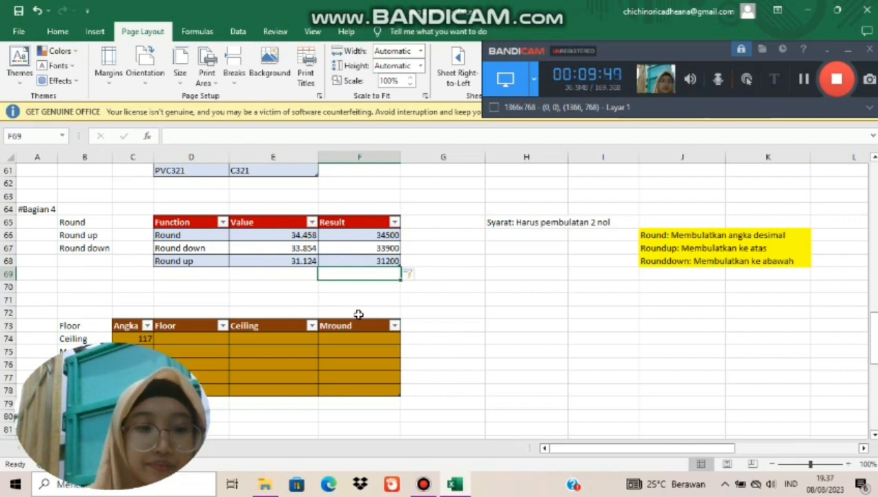
Step: Fill the Floor column from D74 with a FLOOR of each Angka value using a significance of 10
key(Down)
key(Down)
key(Down)
key(Down)
key(Down)
key(Down)
key(Down)
key(Down)
key(Down)
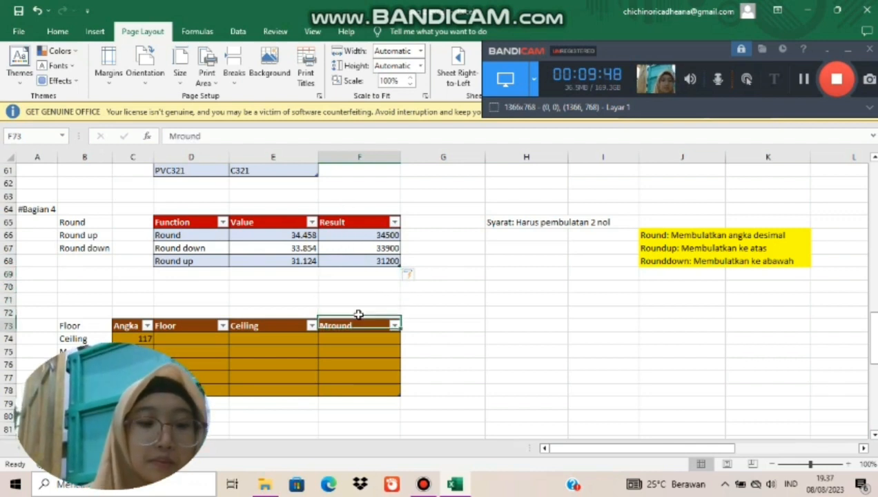
key(Down)
key(Down)
key(Down)
key(Down)
key(Down)
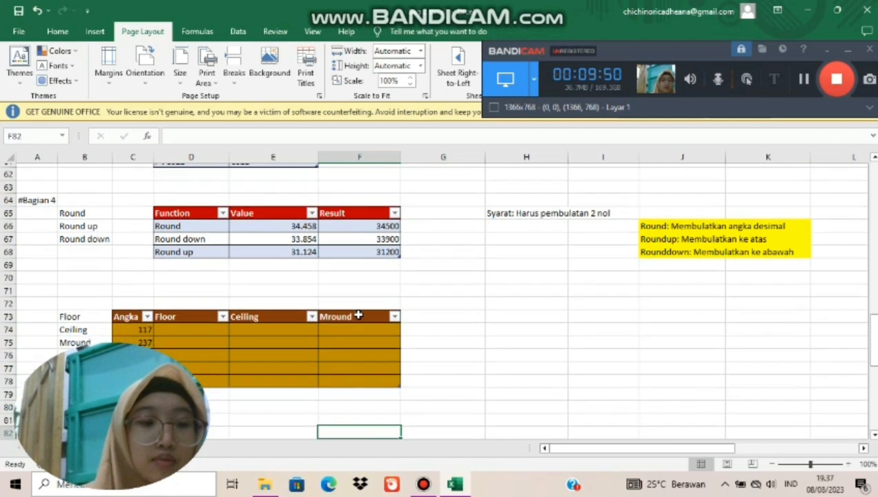
key(Down)
key(Down)
key(Down)
key(Down)
key(Down)
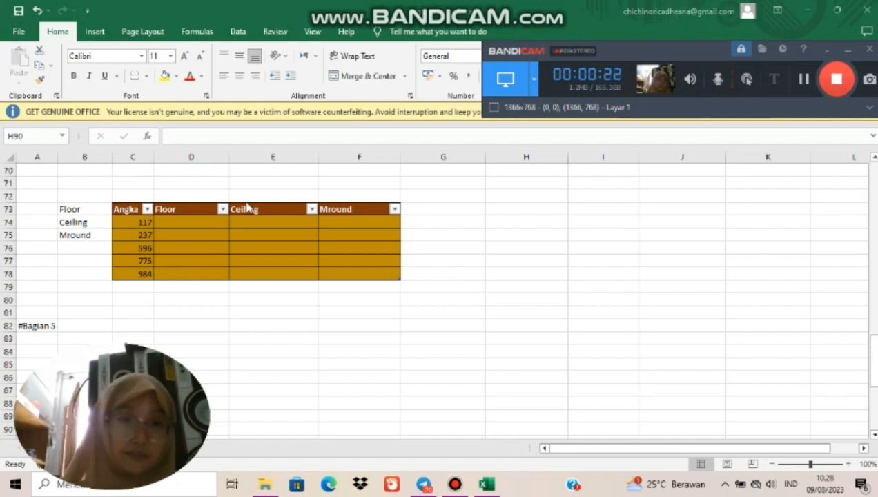
click(168, 218)
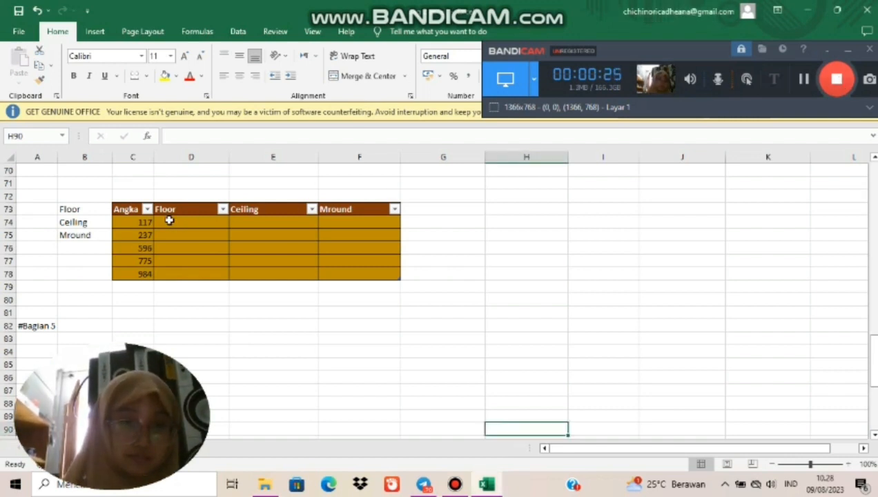
click(170, 221)
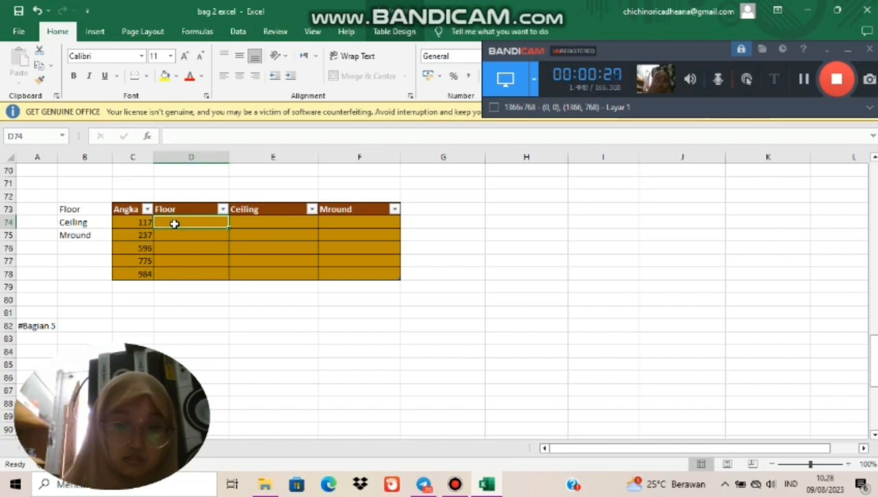
text(=)
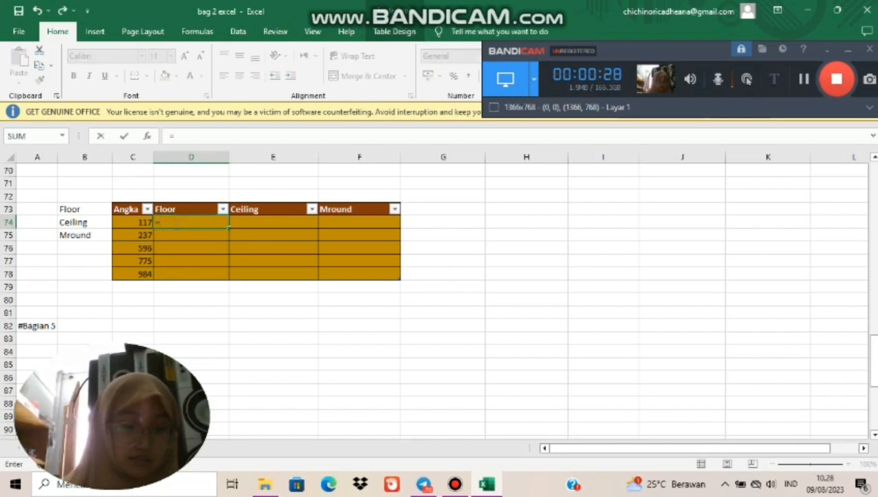
text(f)
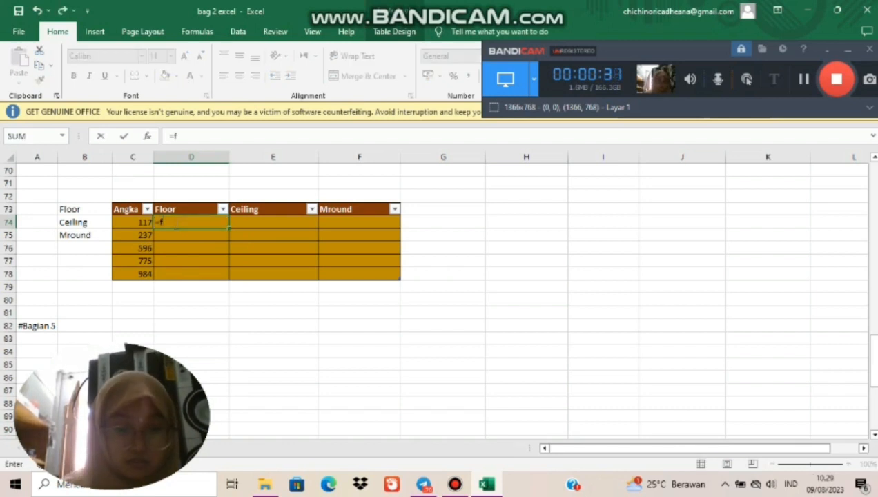
text(loor()
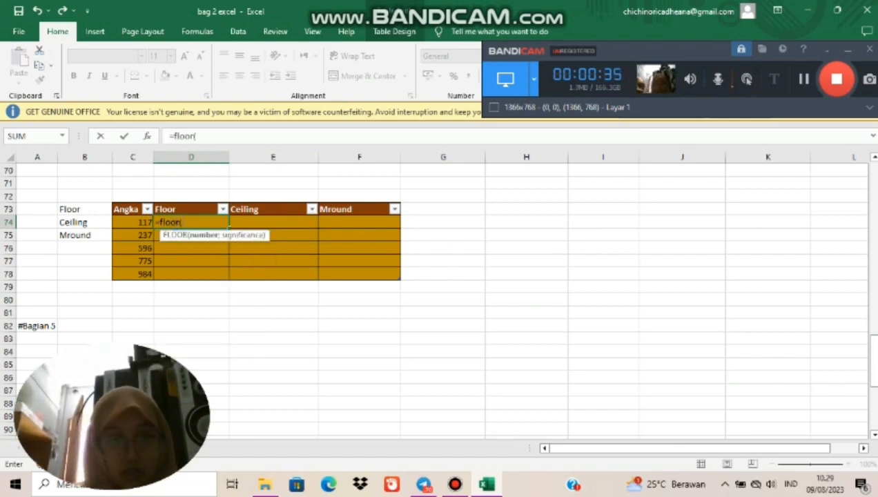
click(131, 222)
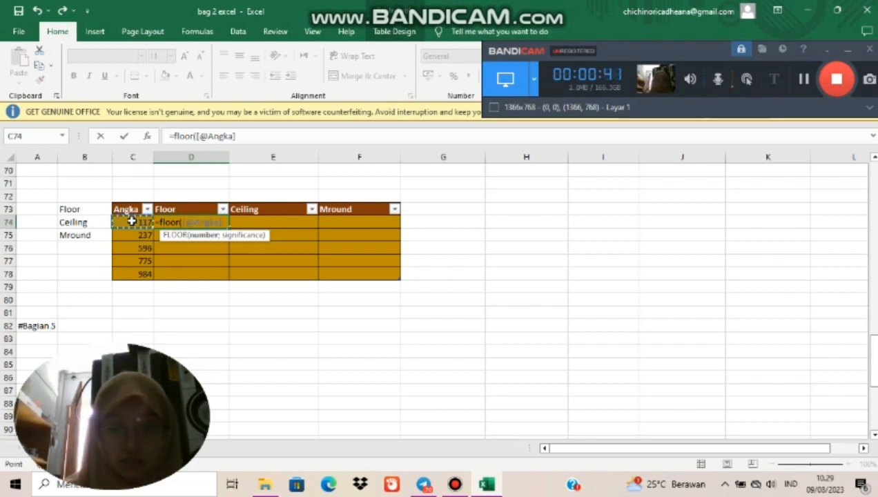
text(;)
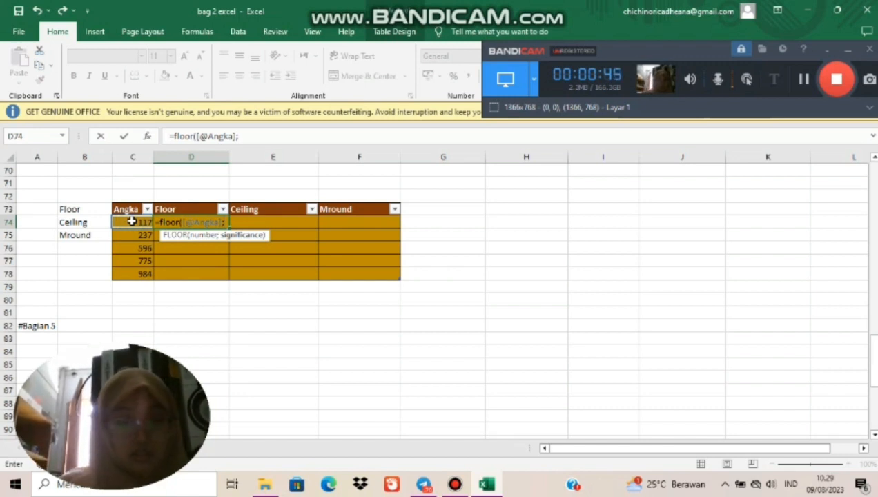
text(10)
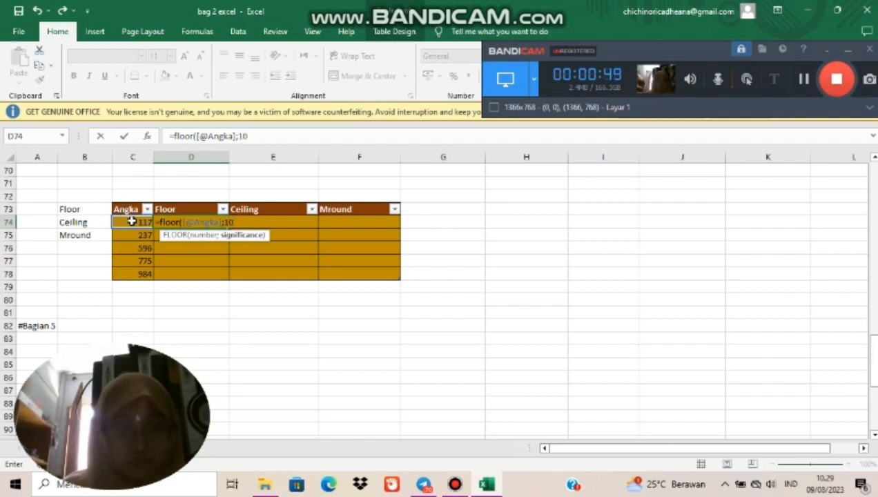
text())
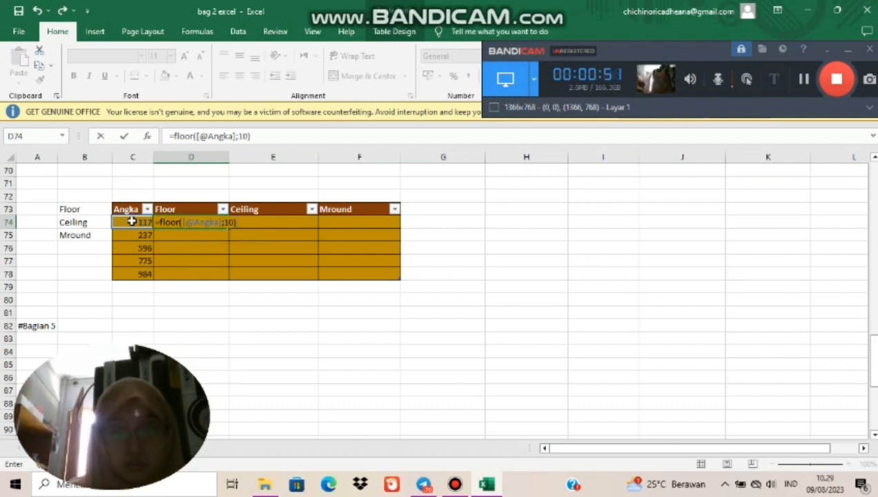
key(Return)
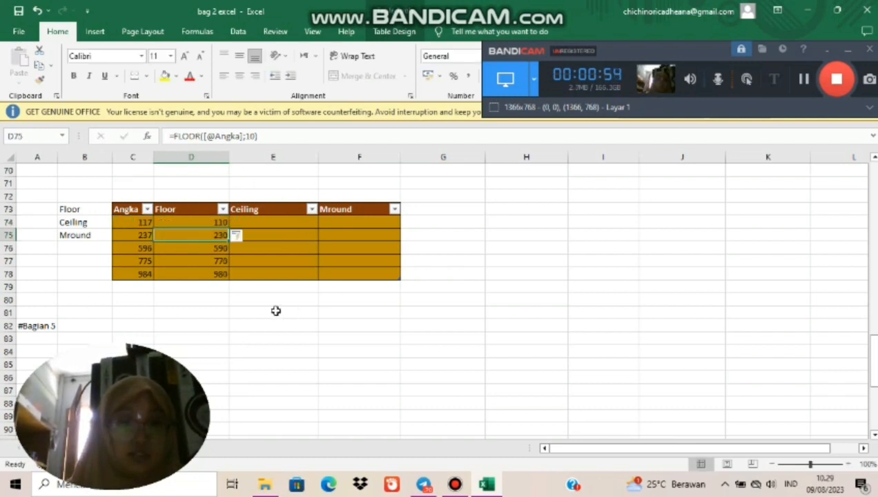
Step: Fill the Ceiling column from E74 with a CEILING of each Angka value using a significance of 10
click(263, 221)
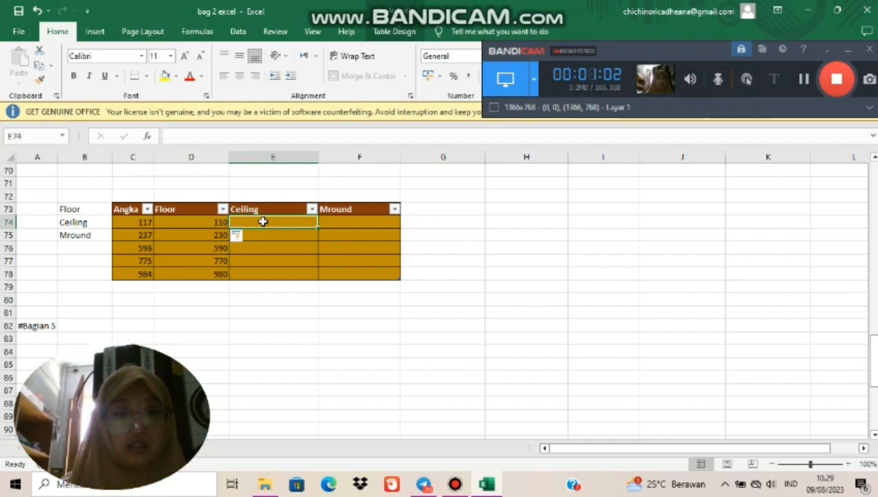
text(=)
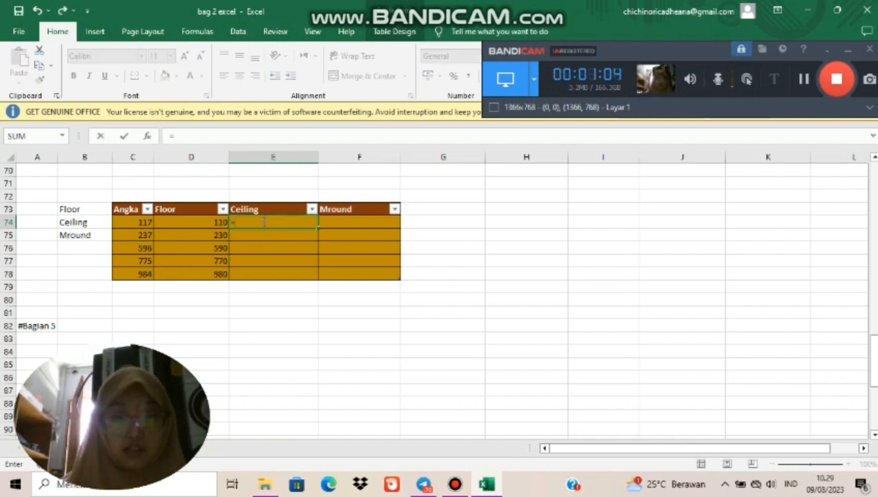
text(cei)
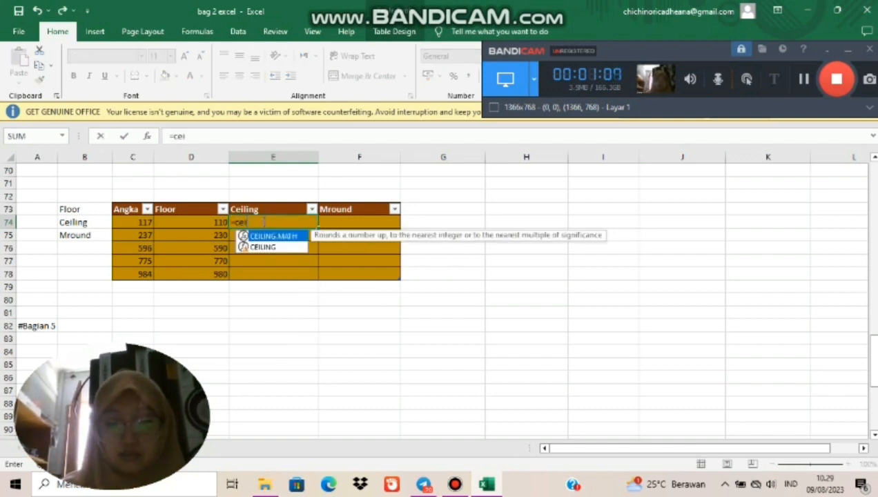
text(ling()
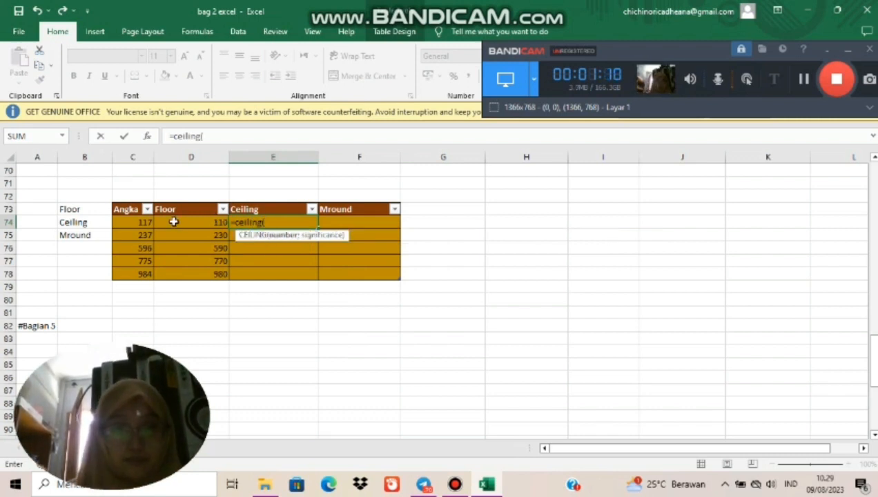
click(137, 221)
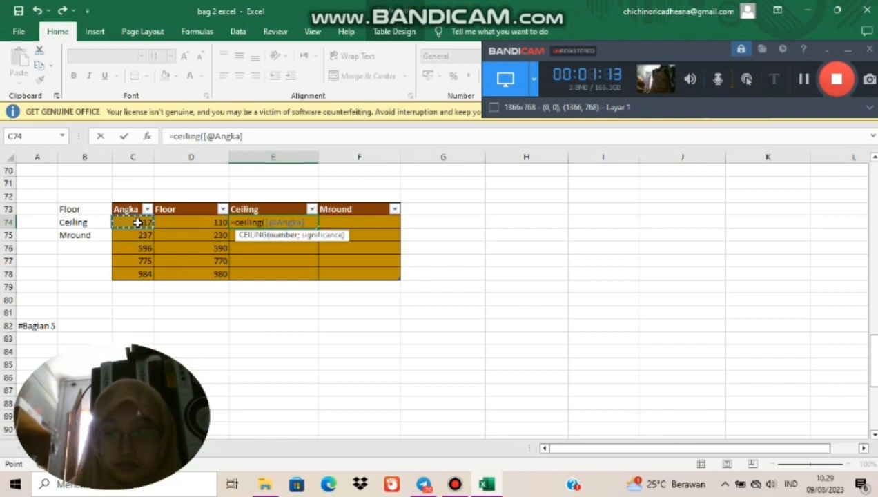
text(;10)
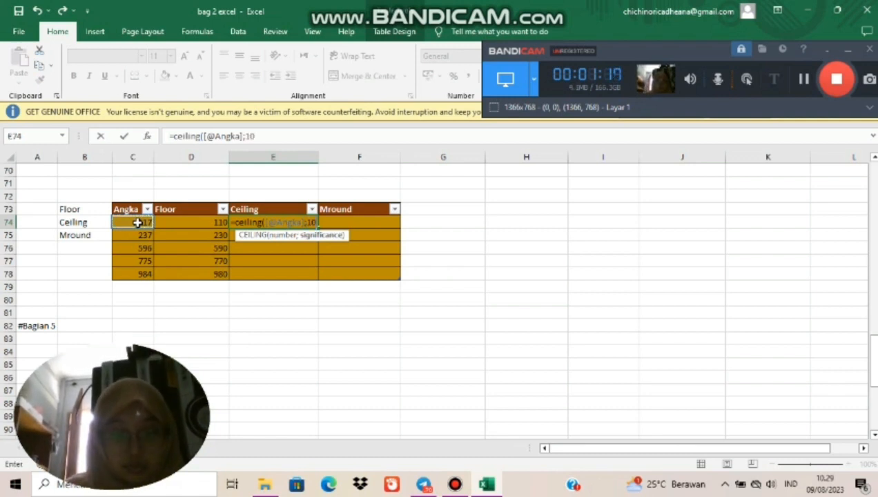
text())
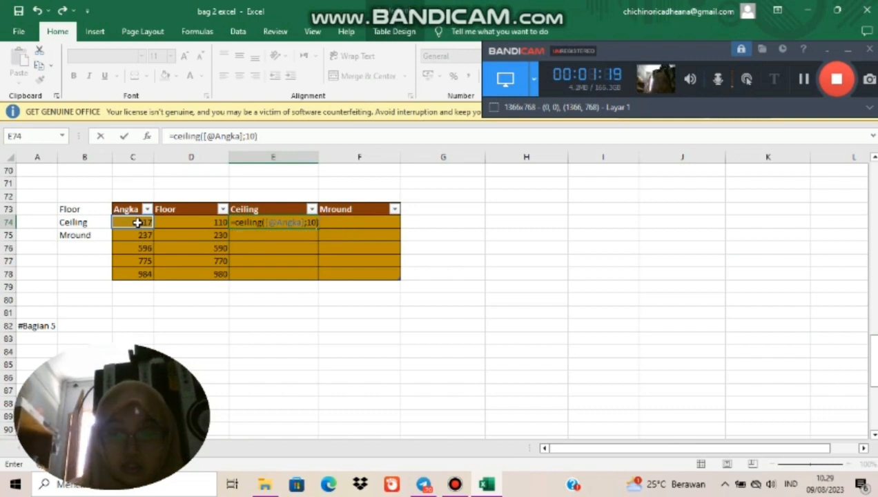
key(Return)
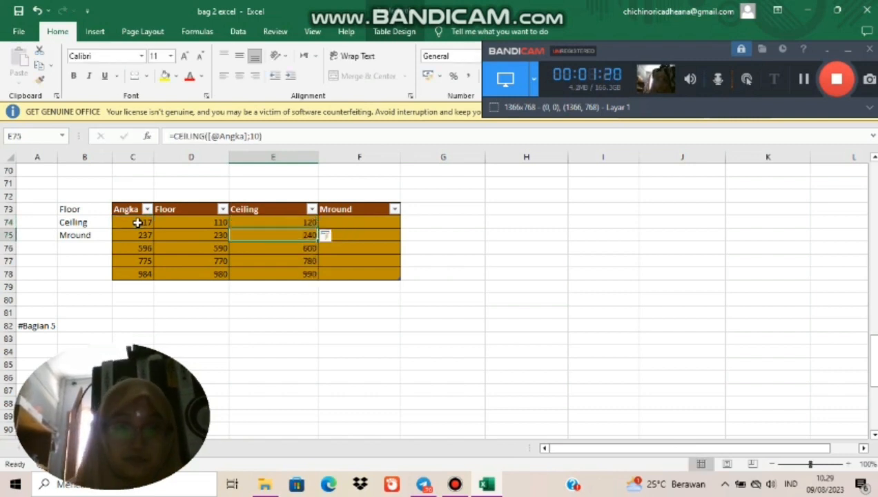
Step: Fill the Mround column from F74 with an MROUND of each Angka value using a multiple of 10
click(369, 223)
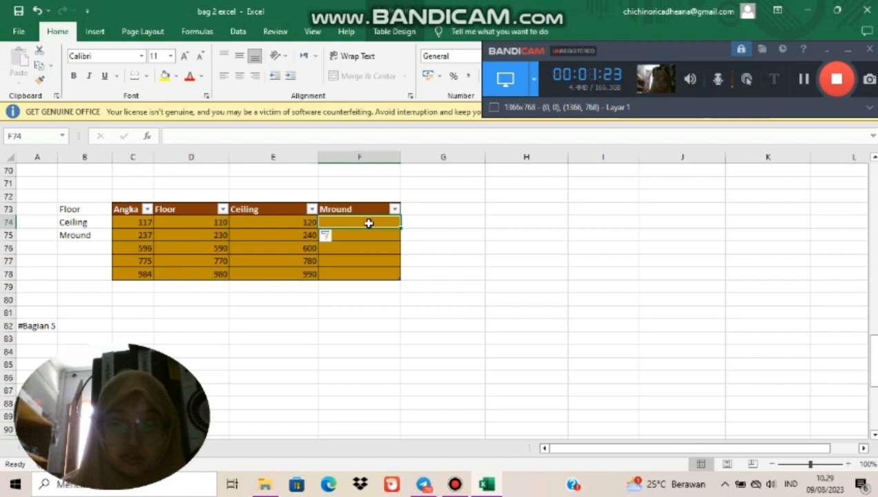
text(=mround)
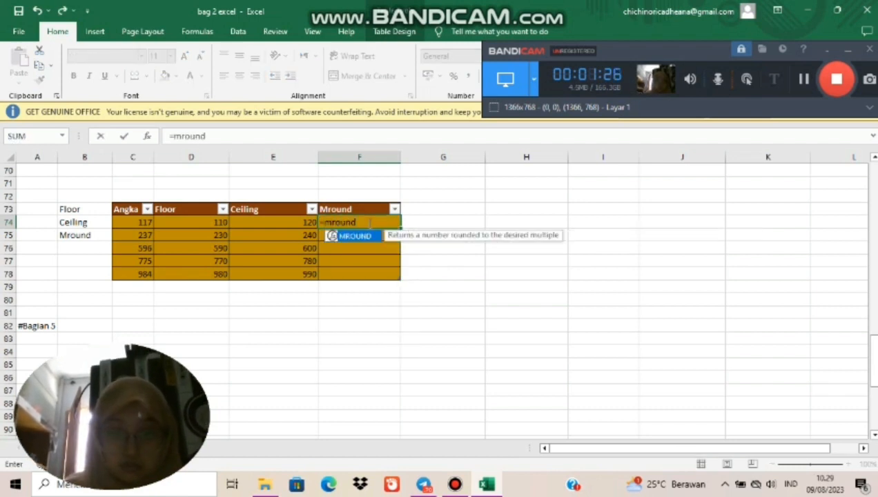
text(()
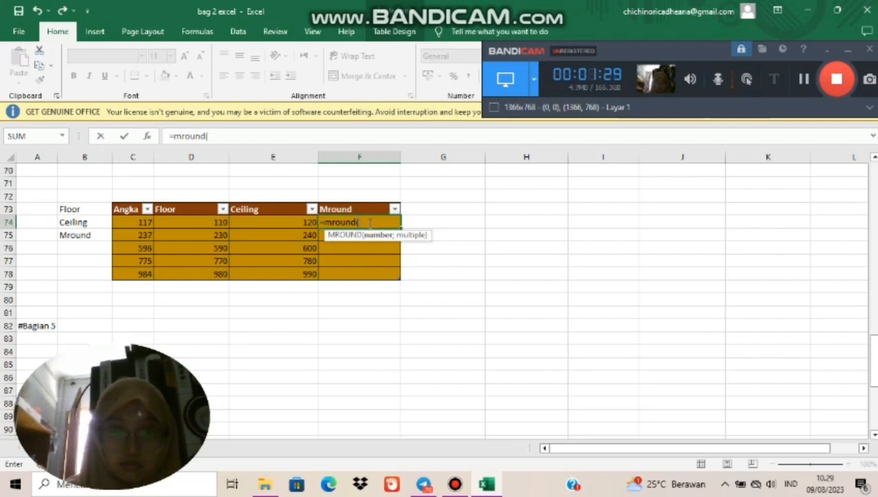
click(138, 223)
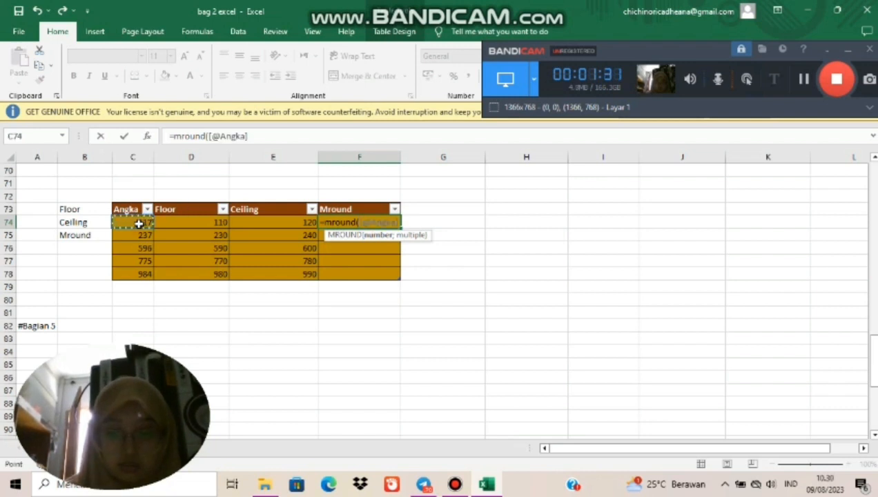
text(;10)
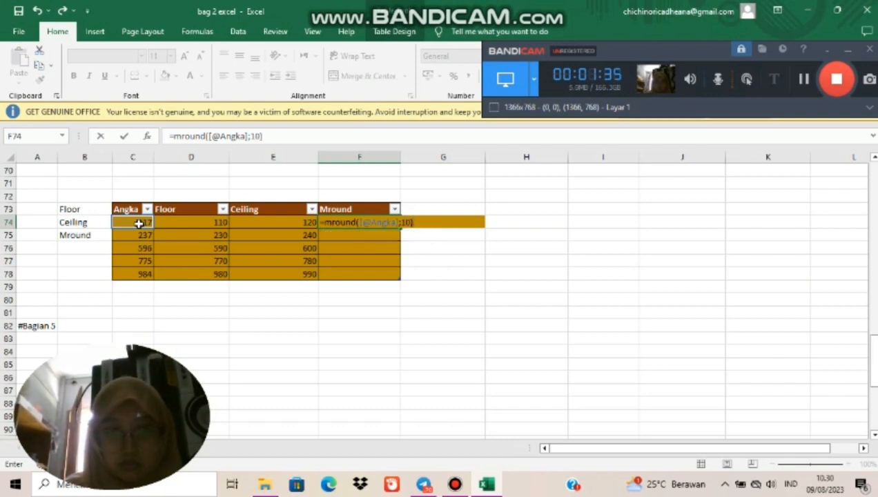
key(Return)
Step: Fill the Hasil Bagi column of the Rumus Iferror table from H103 by dividing Angka 1 by Angka 2
key(Down)
key(Down)
key(Down)
key(Down)
key(Down)
key(Down)
key(Down)
key(Down)
key(Down)
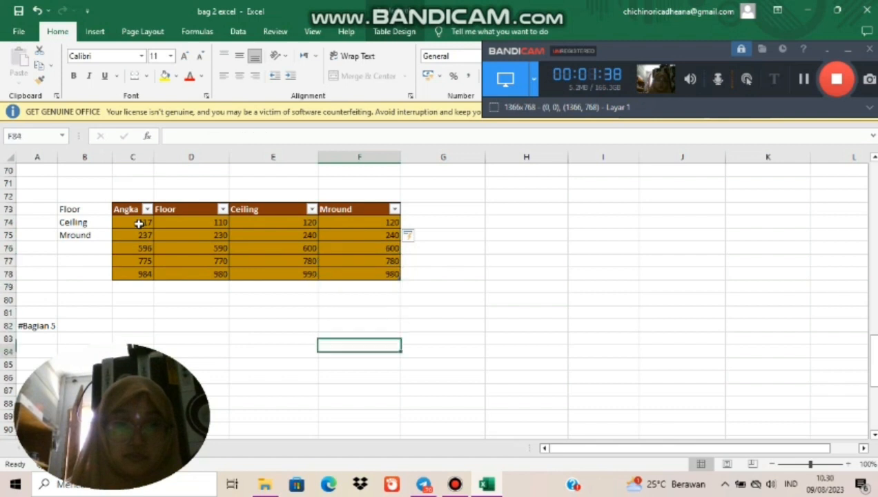
key(Down)
key(Down)
key(Down)
key(Down)
key(Down)
key(Down)
key(Down)
key(Down)
key(Down)
key(Down)
key(Down)
key(Down)
key(Down)
key(Down)
key(Down)
key(Down)
key(Down)
key(Down)
key(Down)
key(Down)
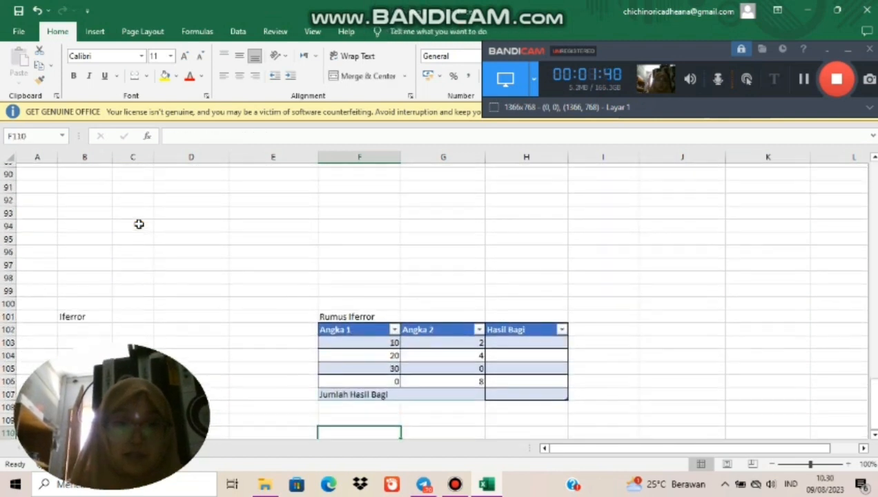
key(Down)
key(Down)
key(Down)
key(Down)
key(Down)
key(Down)
key(Down)
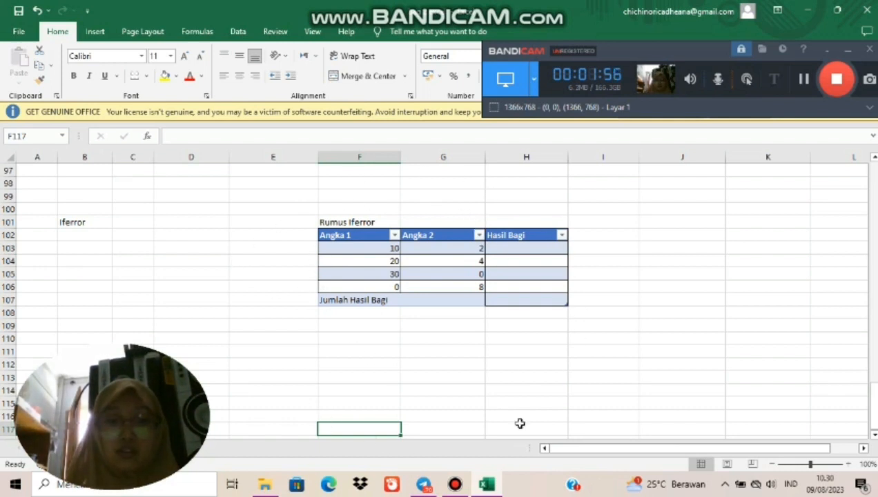
click(517, 245)
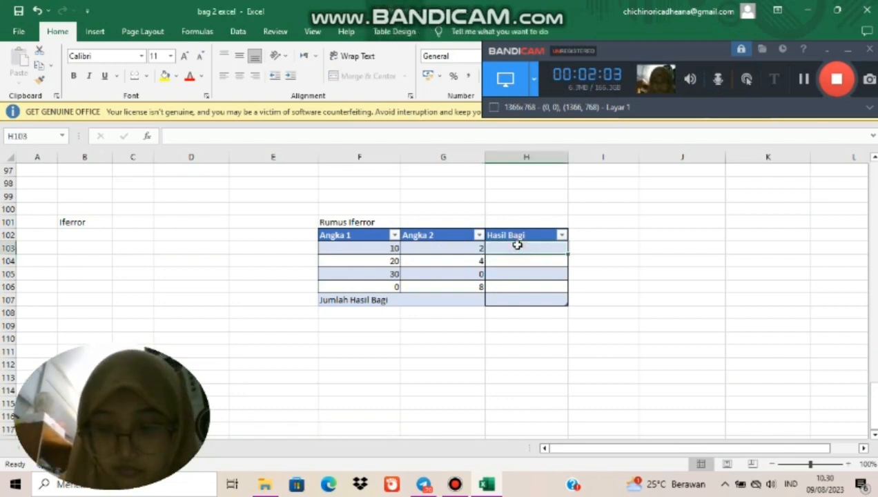
text(=)
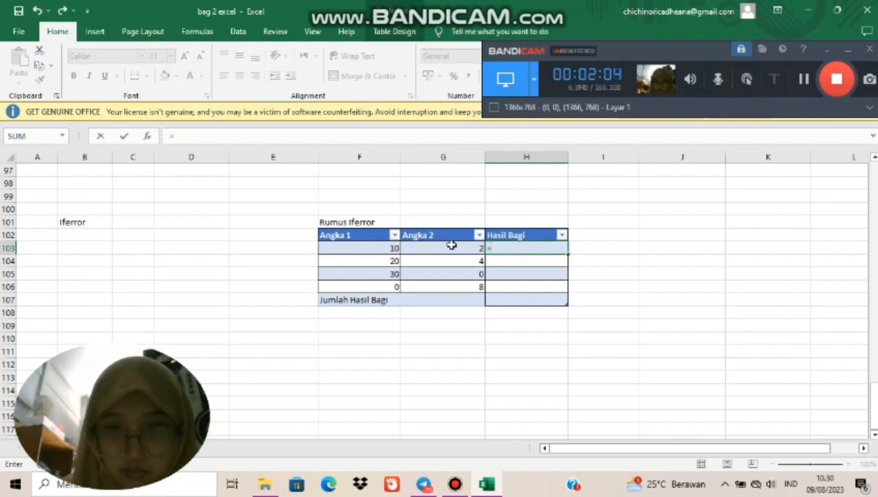
click(375, 247)
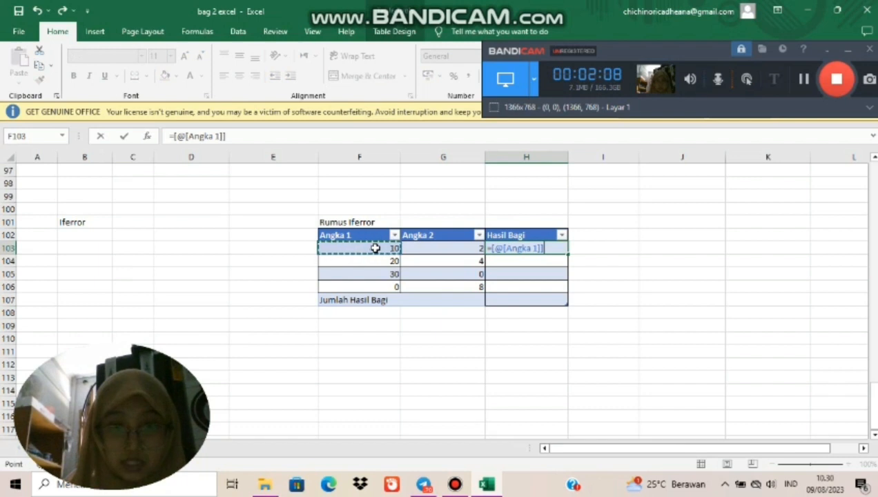
text(/)
click(443, 249)
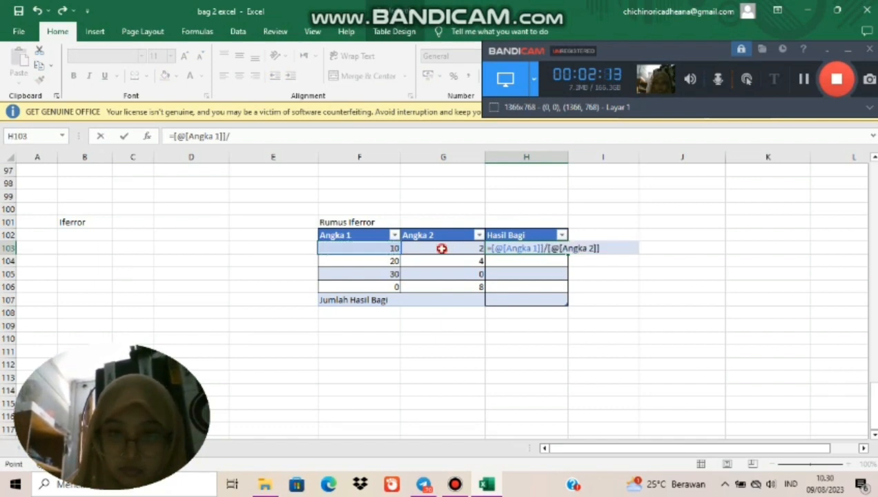
key(Return)
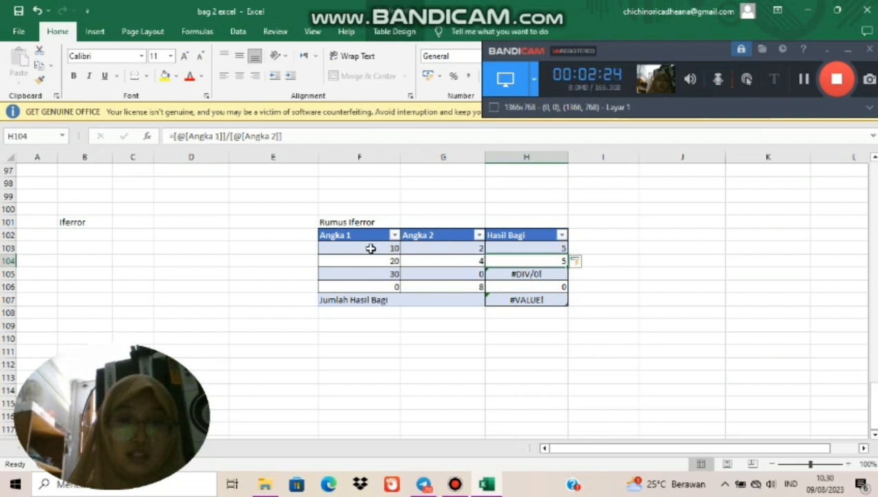
Step: Try to wrap the division formula in H103 in an IFERROR with a comma separator and 0 as the fallback value
click(512, 245)
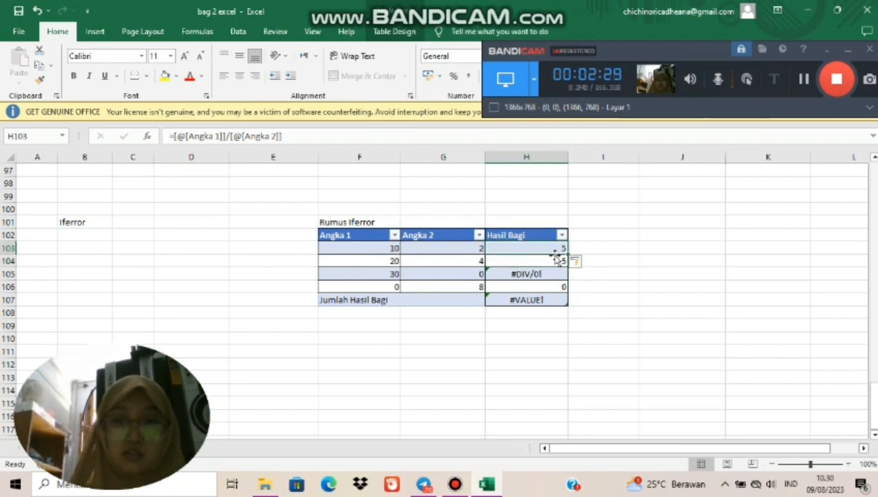
click(173, 135)
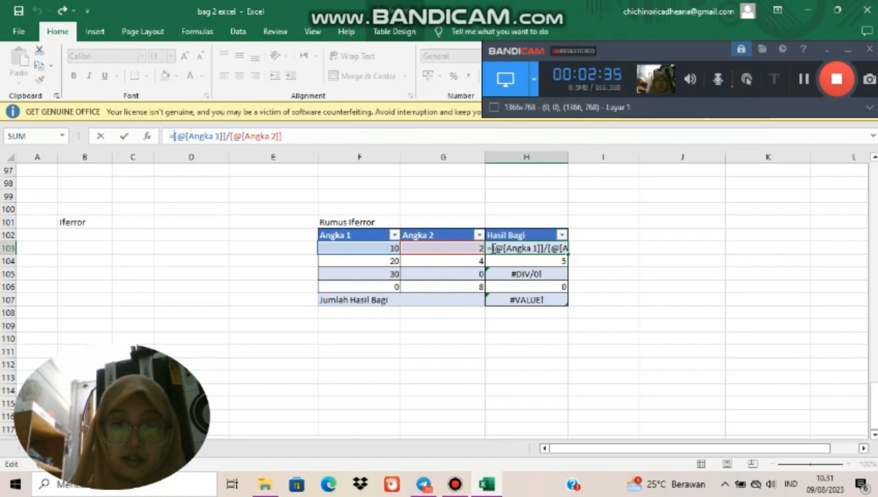
click(493, 248)
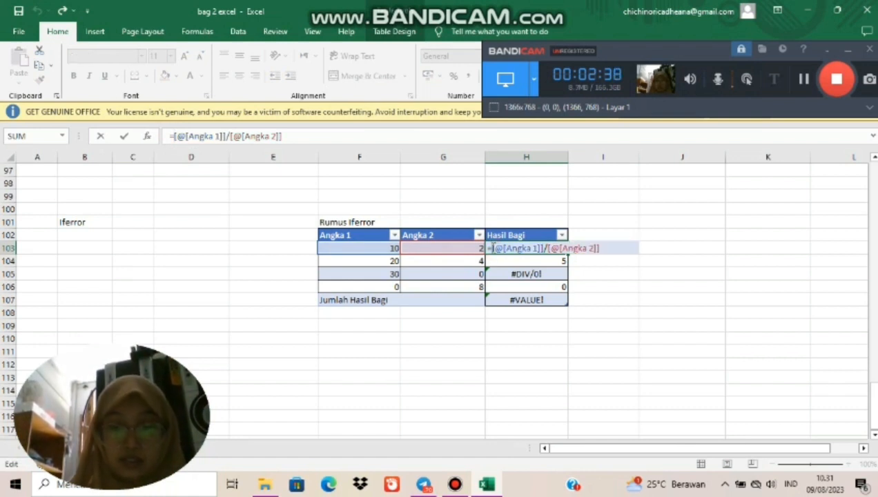
text(I)
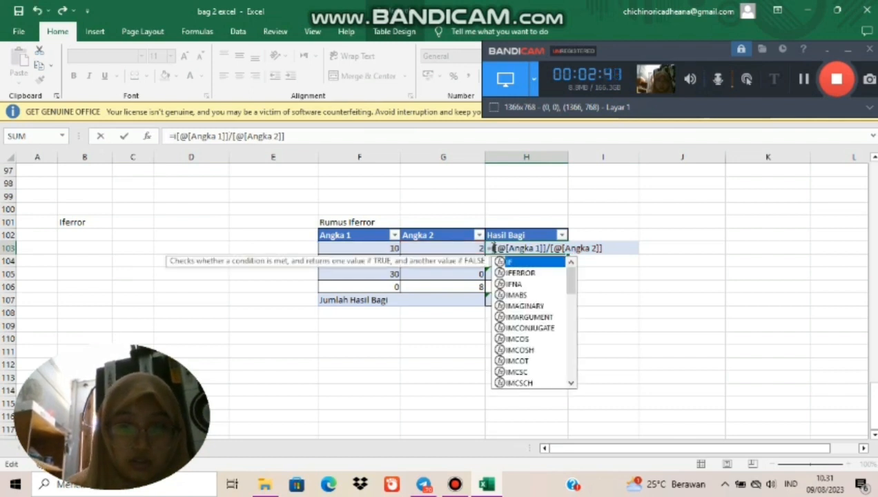
text(ferror)
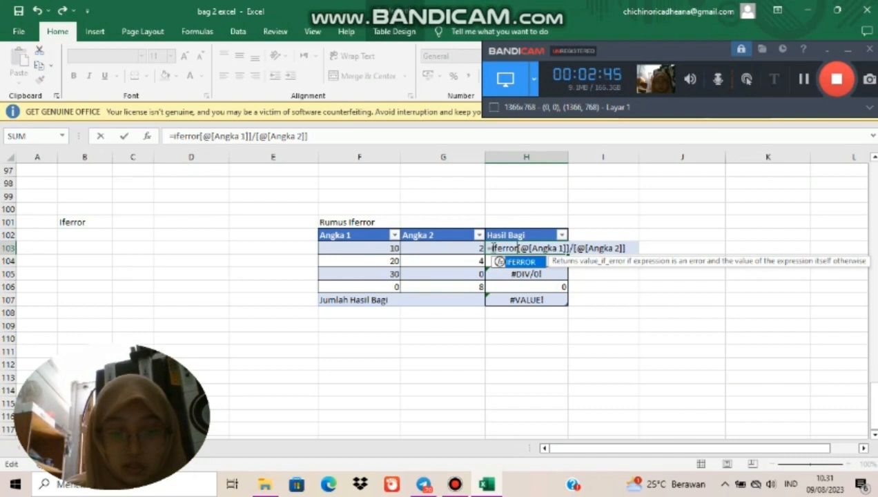
text(()
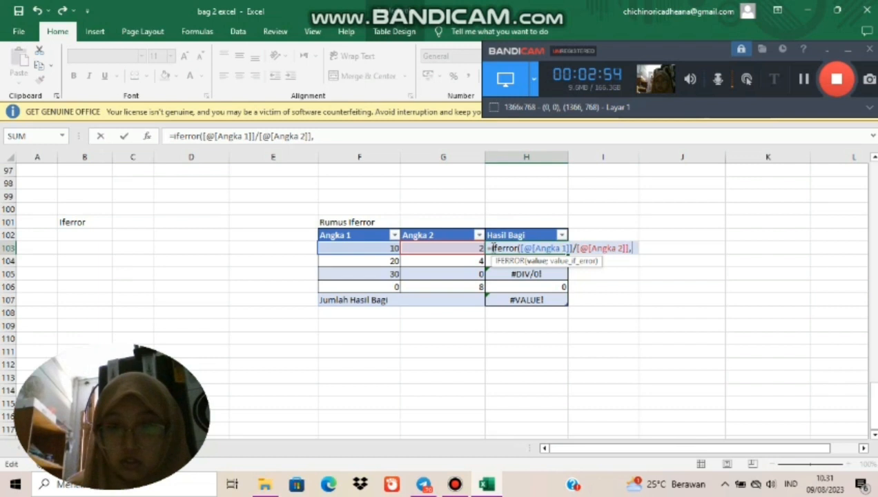
text(0)
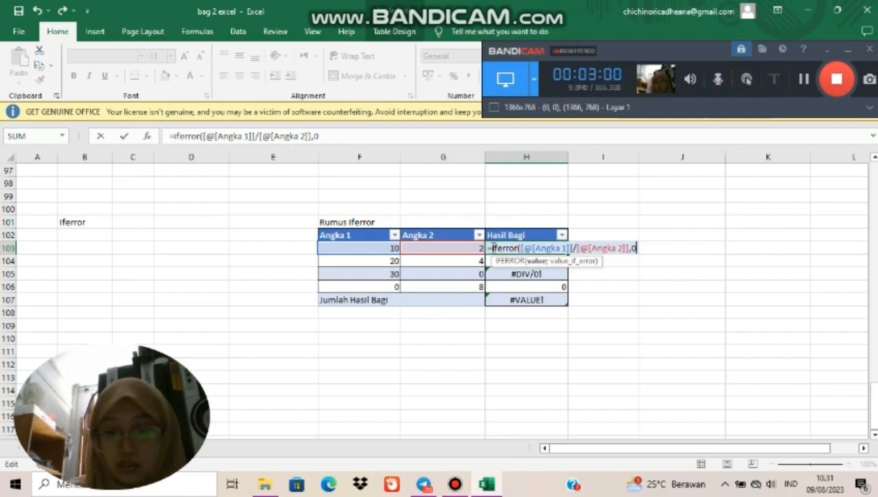
text())
key(Return)
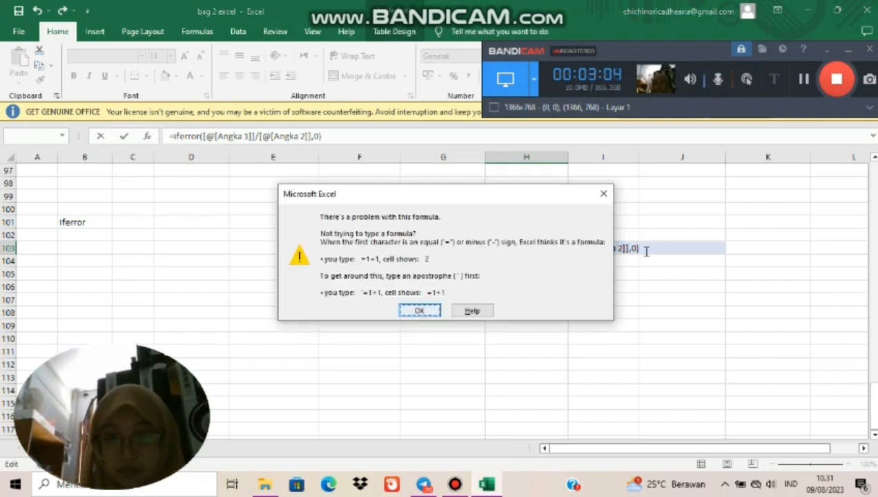
key(Return)
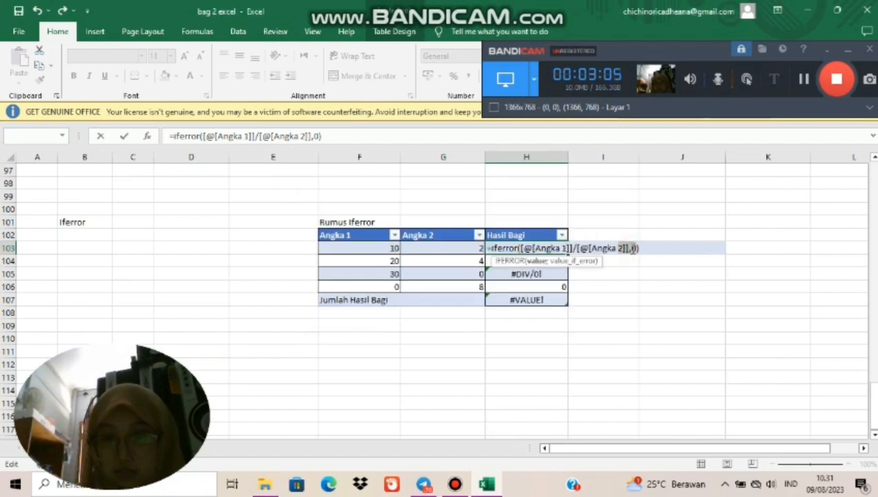
click(641, 248)
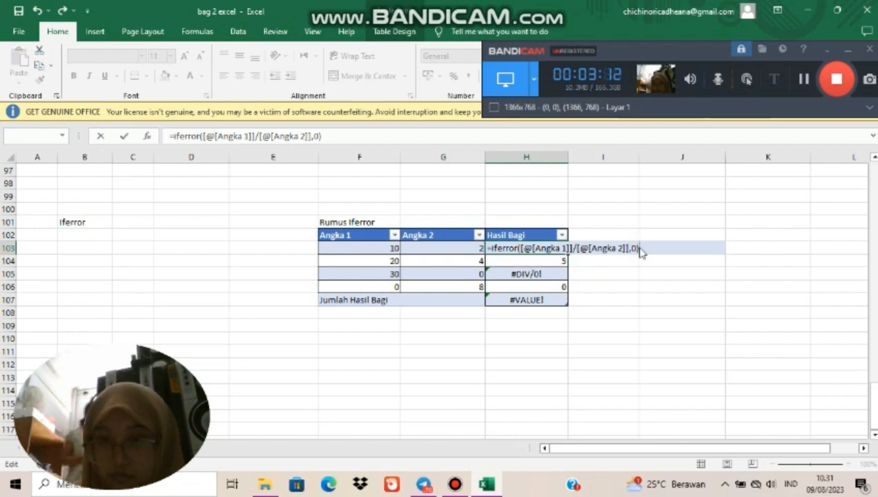
key(Return)
click(421, 308)
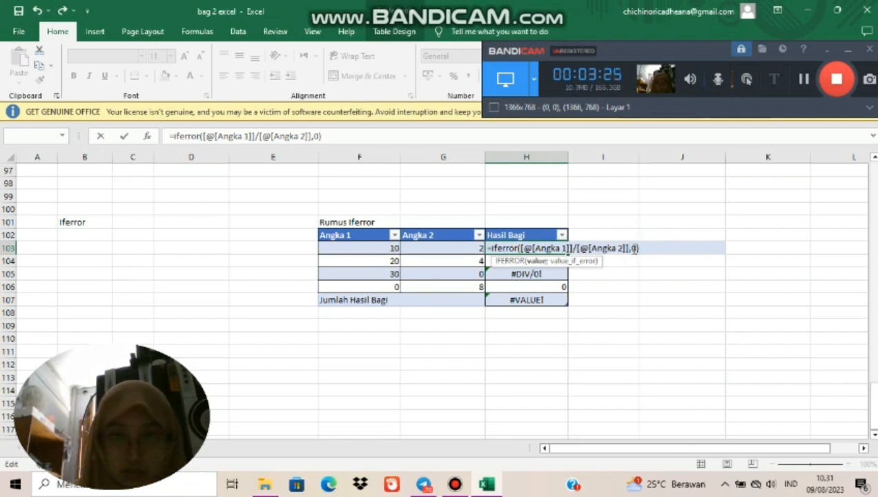
Step: Replace the comma before the 0 in the H103 IFERROR formula with a semicolon and apply it to the Hasil Bagi column
key(BackSpace)
text(;)
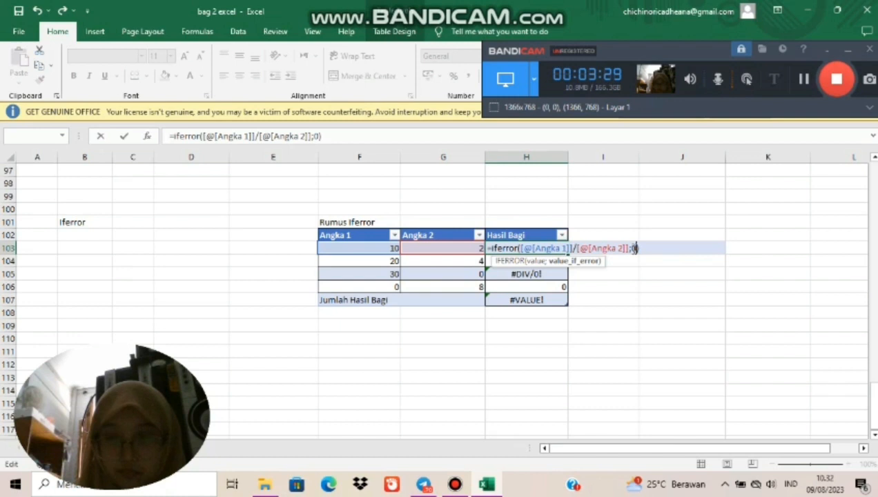
key(Right)
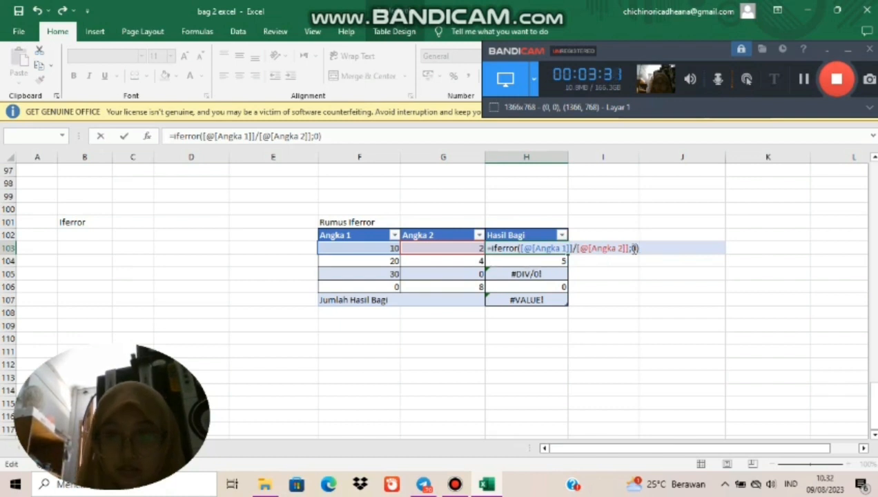
key(Return)
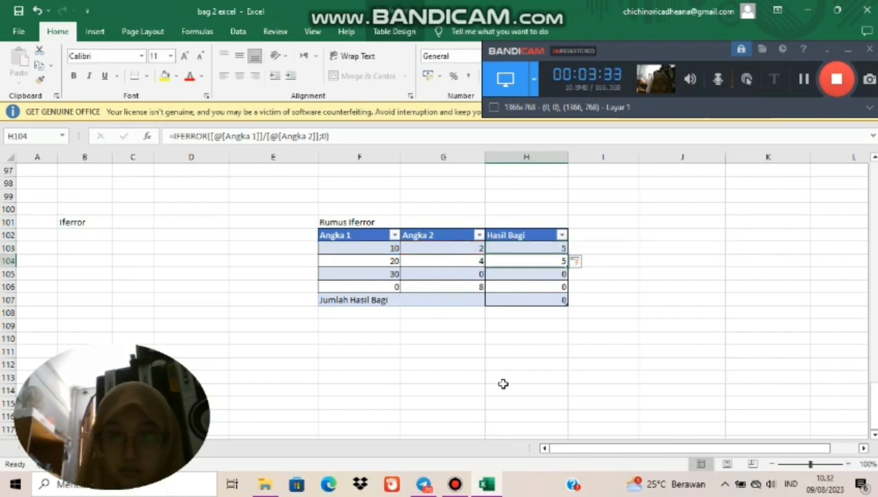